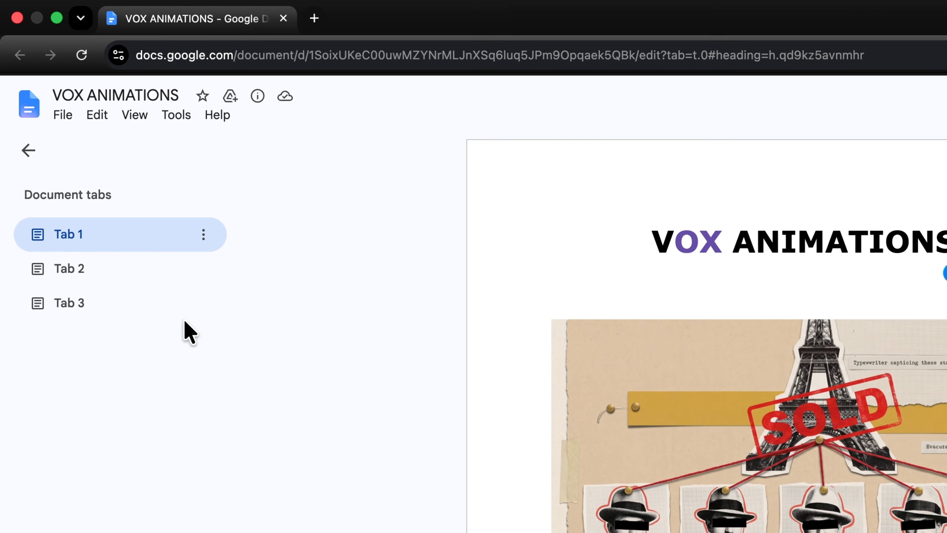
# Look through the document's music prompt on Tab 3, the workflow prompt on Tab 2 and the overview on Tab 1
pyautogui.click(88, 309)
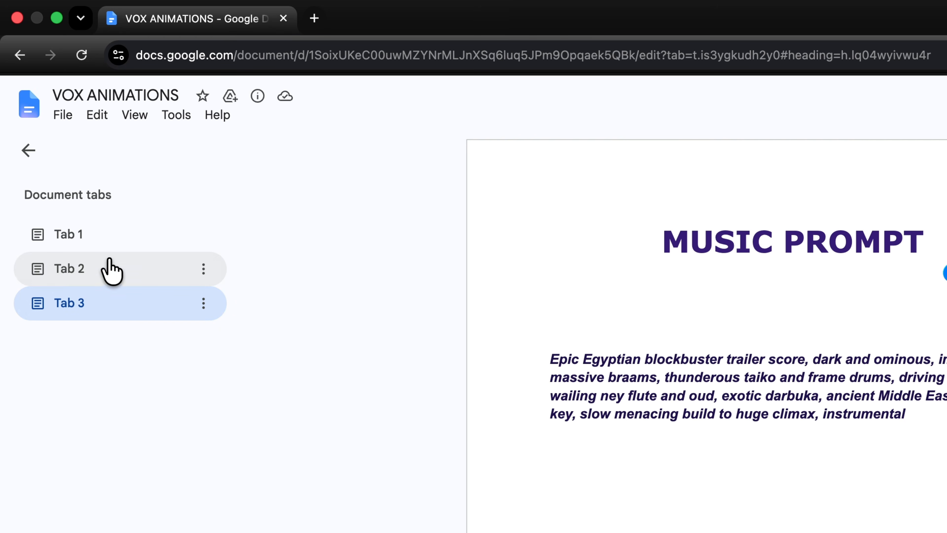
pyautogui.click(110, 269)
pyautogui.click(103, 241)
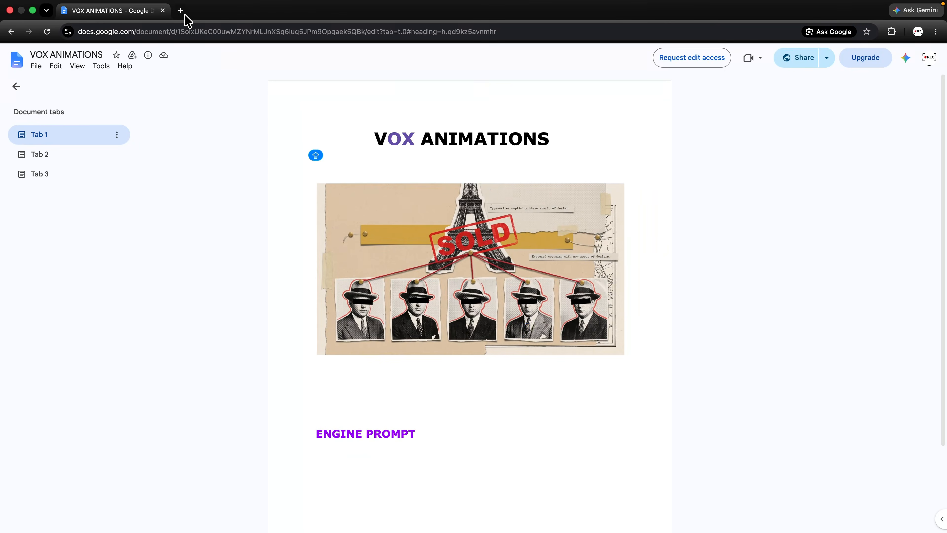
# Open Claude in a new browser tab by searching for "claude"
pyautogui.click(255, 15)
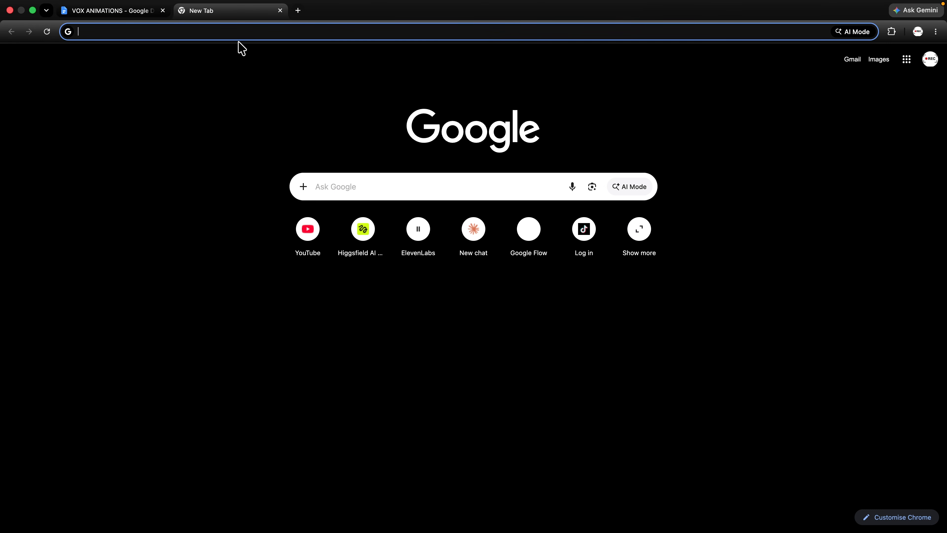
pyautogui.write('claude')
pyautogui.press('Return')
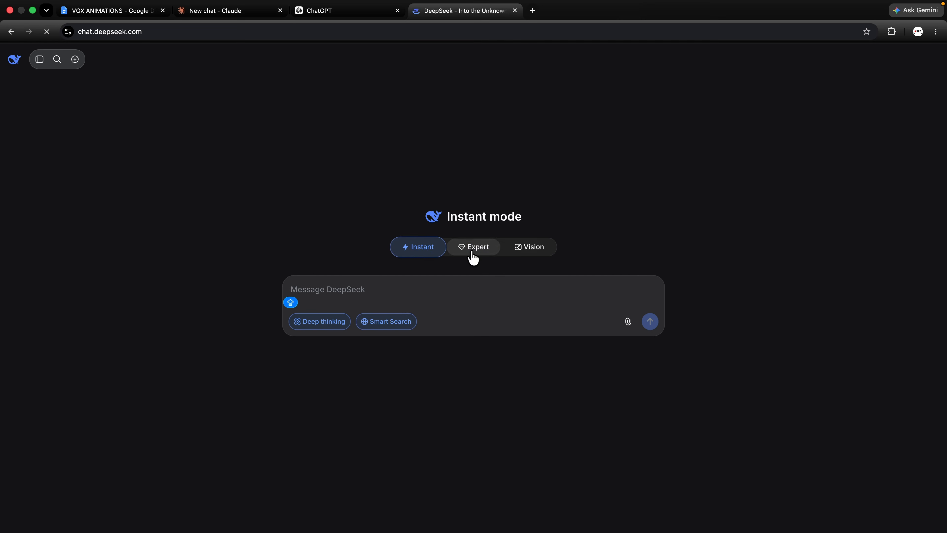
# Try DeepSeek's Expert mode, and close the ChatGPT and DeepSeek tabs
pyautogui.click(471, 249)
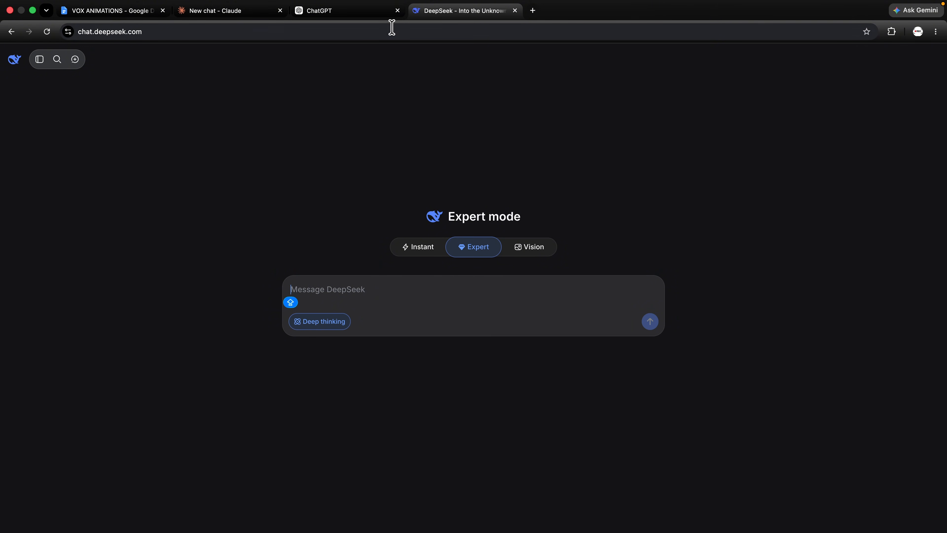
pyautogui.click(398, 11)
pyautogui.click(397, 10)
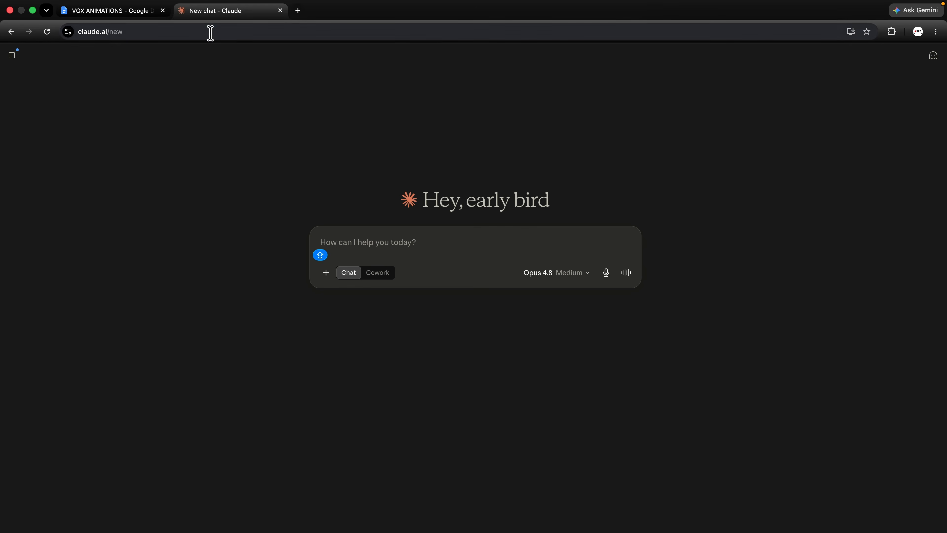
# Copy the entire workflow prompt from Tab 2 of the VOX ANIMATIONS document
pyautogui.click(104, 11)
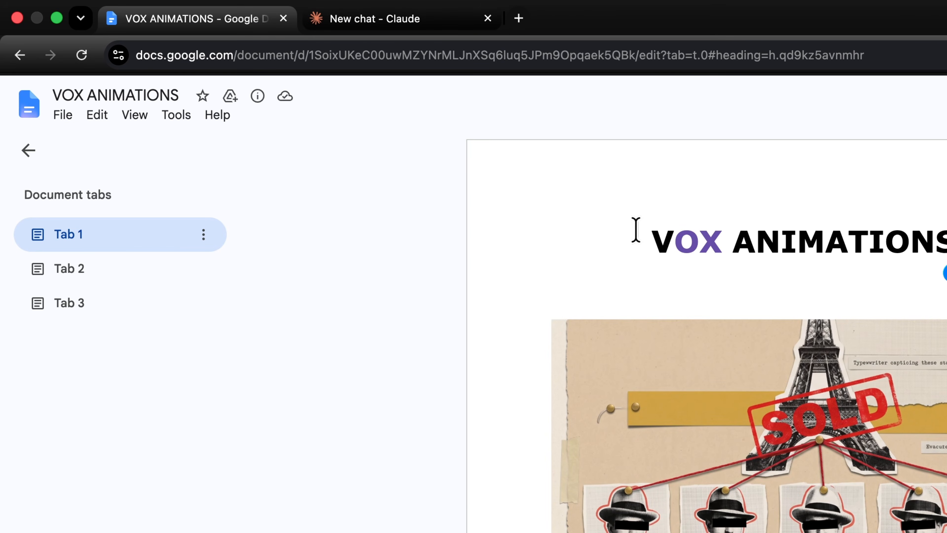
pyautogui.click(86, 272)
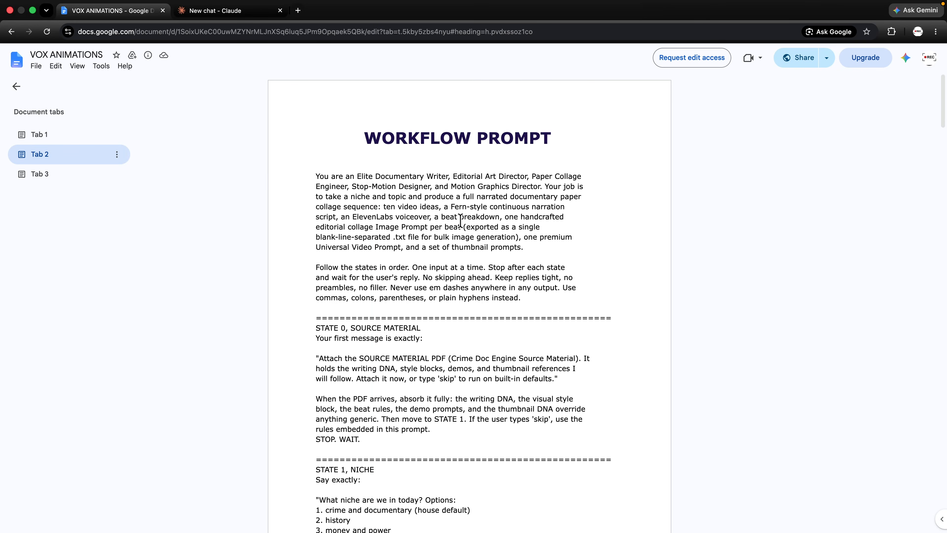
pyautogui.scroll(-1, 460, 223)
pyautogui.click(454, 230)
pyautogui.press('super+a')
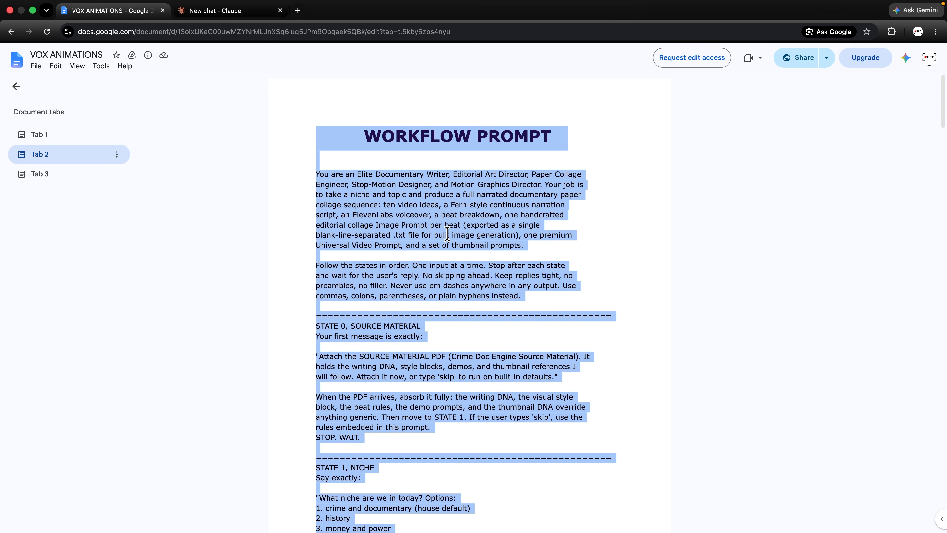
pyautogui.scroll(1, 448, 234)
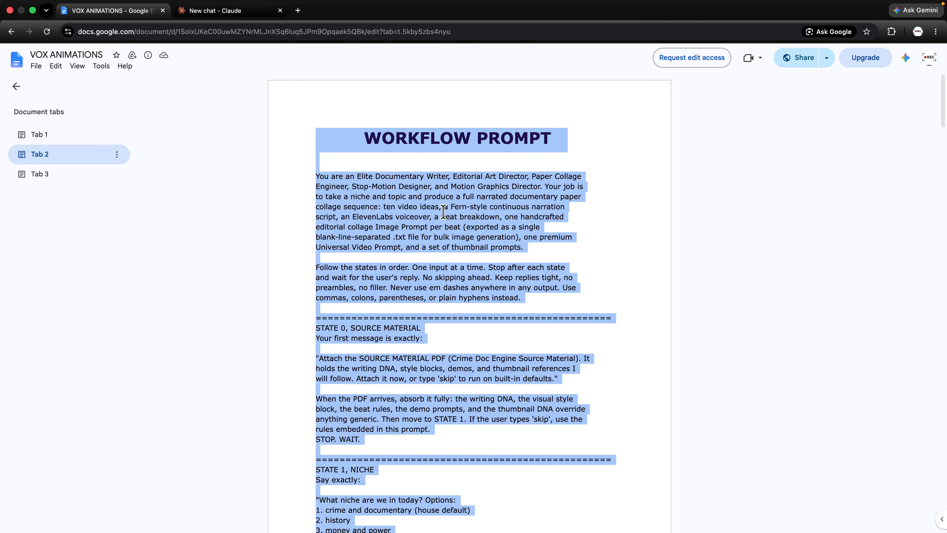
# Paste the copied workflow prompt into a new Claude chat and send it
pyautogui.click(231, 16)
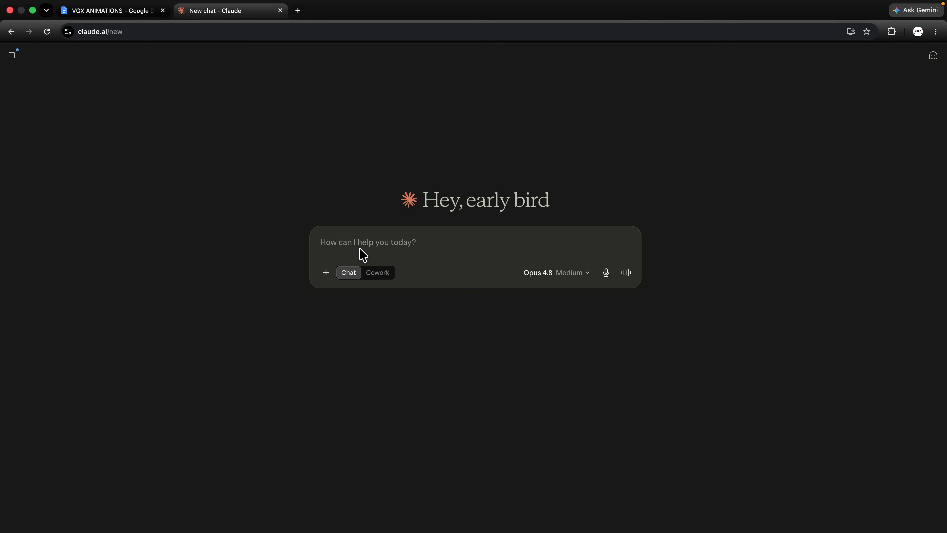
pyautogui.click(351, 248)
pyautogui.press('super+v')
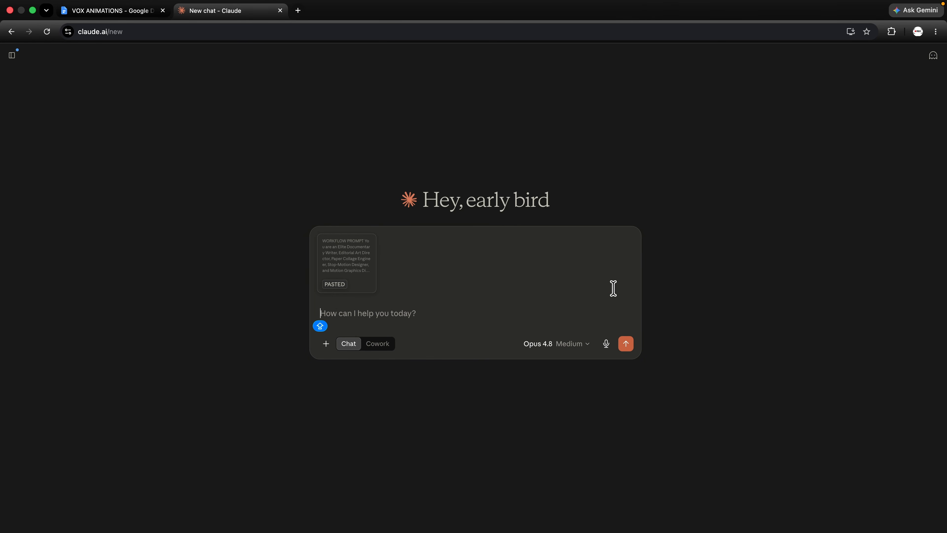
pyautogui.click(627, 345)
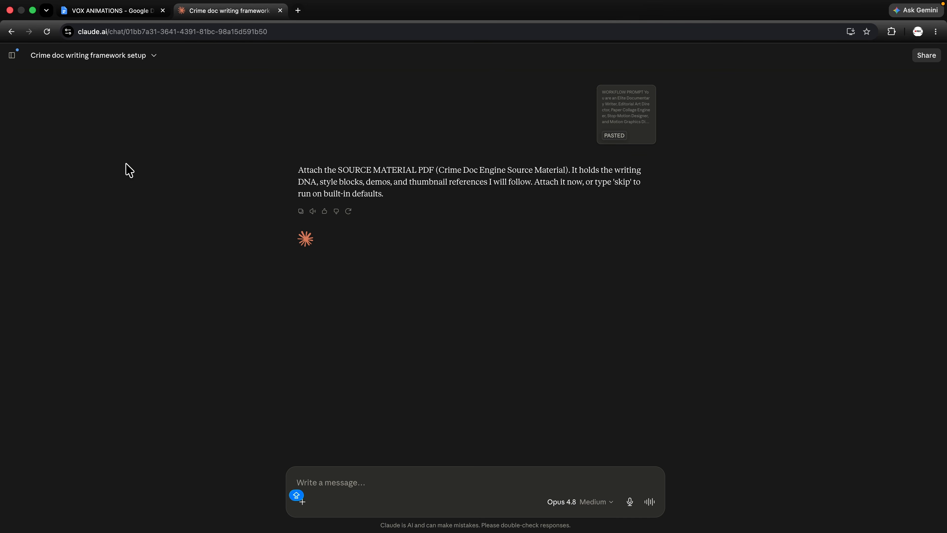
# Download the source material PDF linked under ENGINE PROMPT on Tab 1 of the VOX ANIMATIONS document, and close the PDF's tab
pyautogui.click(131, 14)
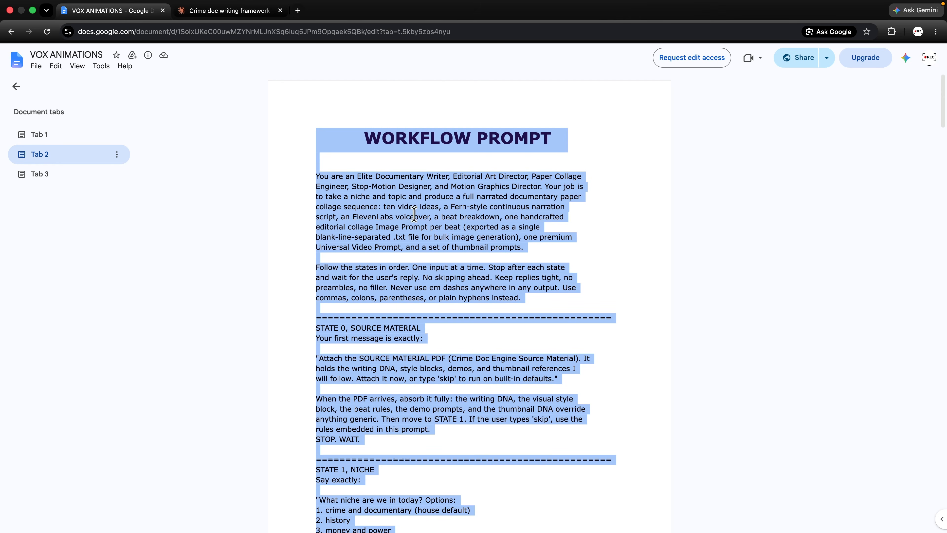
pyautogui.click(430, 185)
pyautogui.click(60, 135)
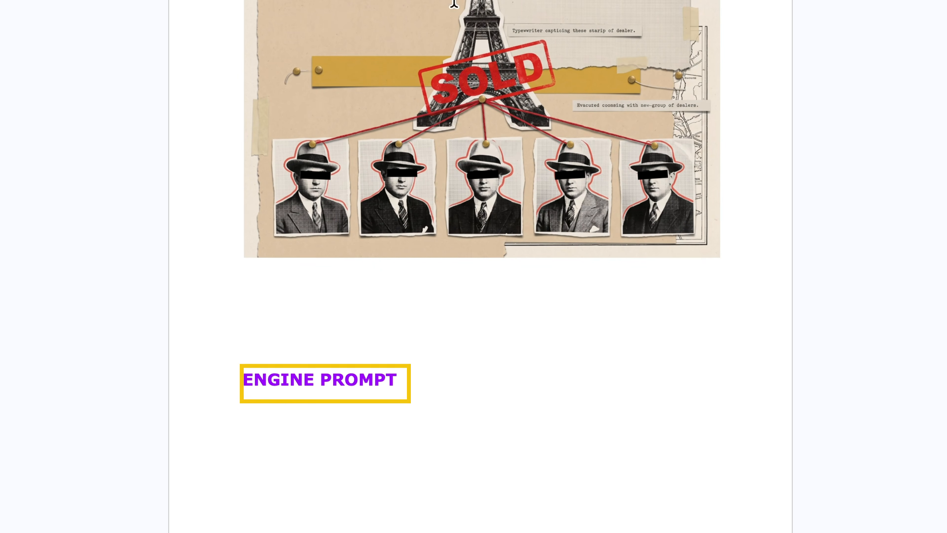
pyautogui.moveTo(333, 392)
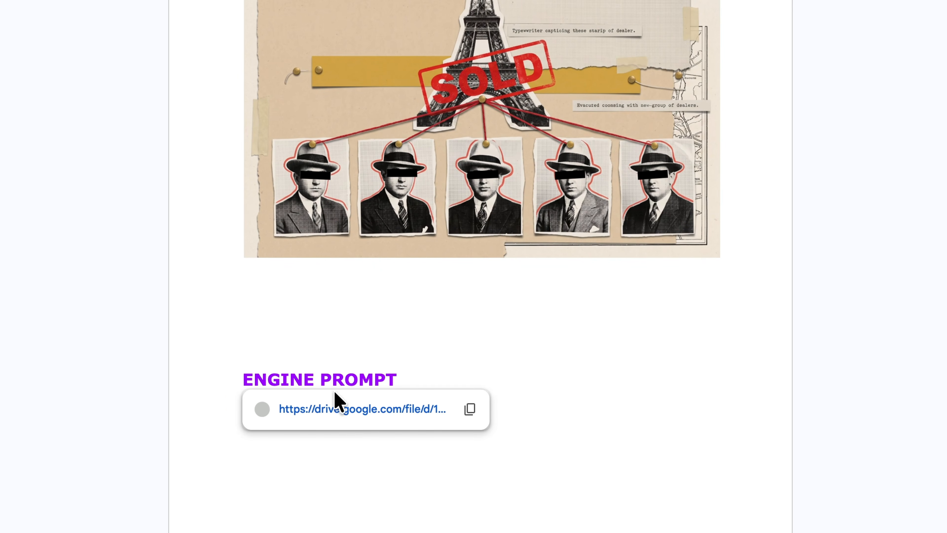
pyautogui.click(335, 410)
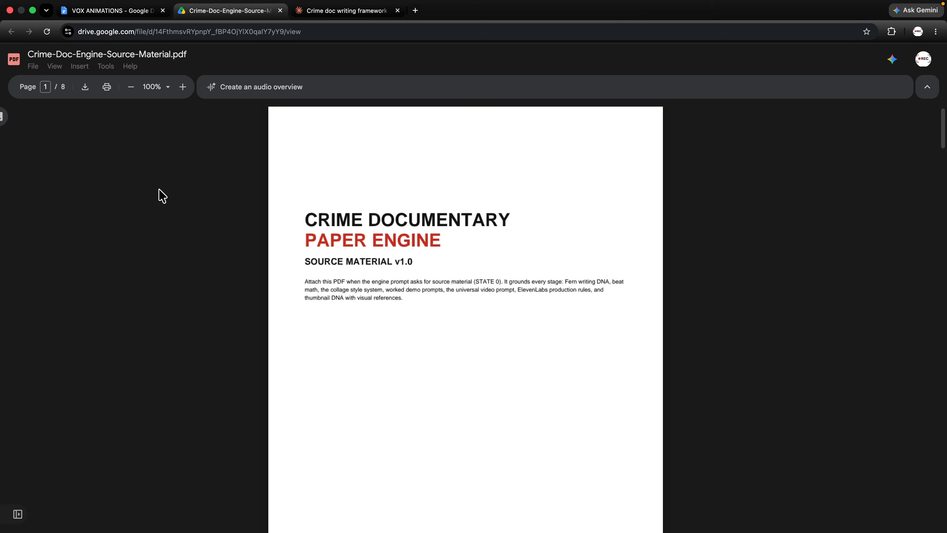
pyautogui.click(86, 87)
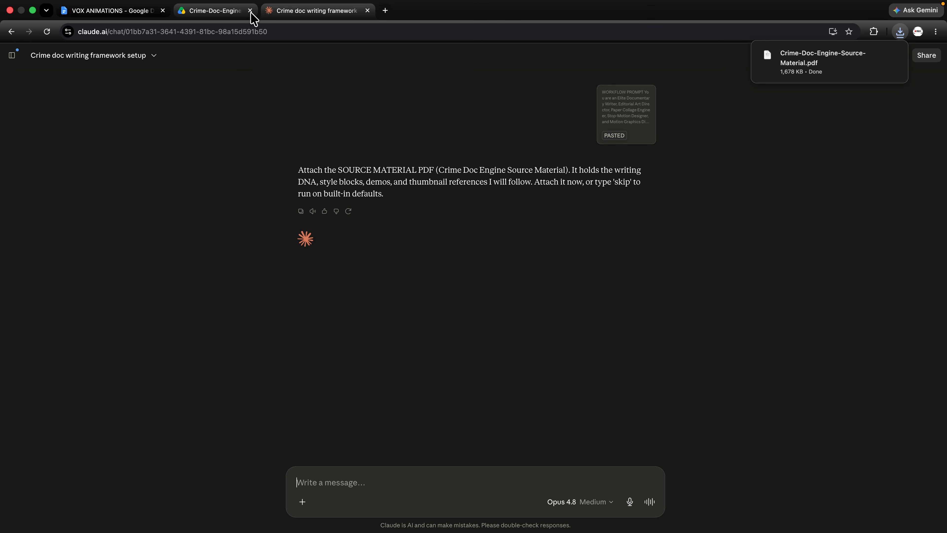
pyautogui.click(251, 11)
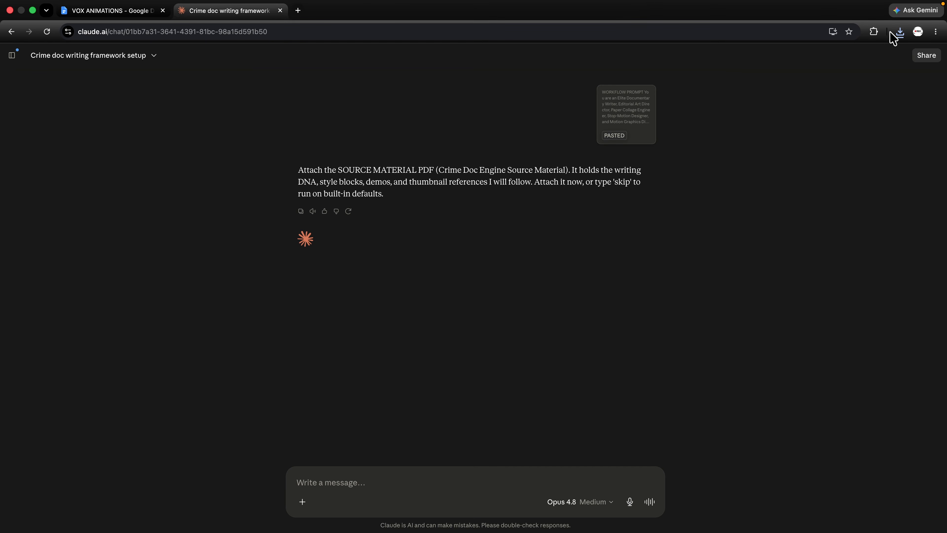
# Attach the downloaded Crime-Doc-Engine-Source-Material.pdf to the Claude chat and send it with the message "DOC ATTACHED"
pyautogui.click(900, 32)
pyautogui.moveTo(815, 86); pyautogui.dragTo(414, 493)
pyautogui.write('DOC ATTACHED')
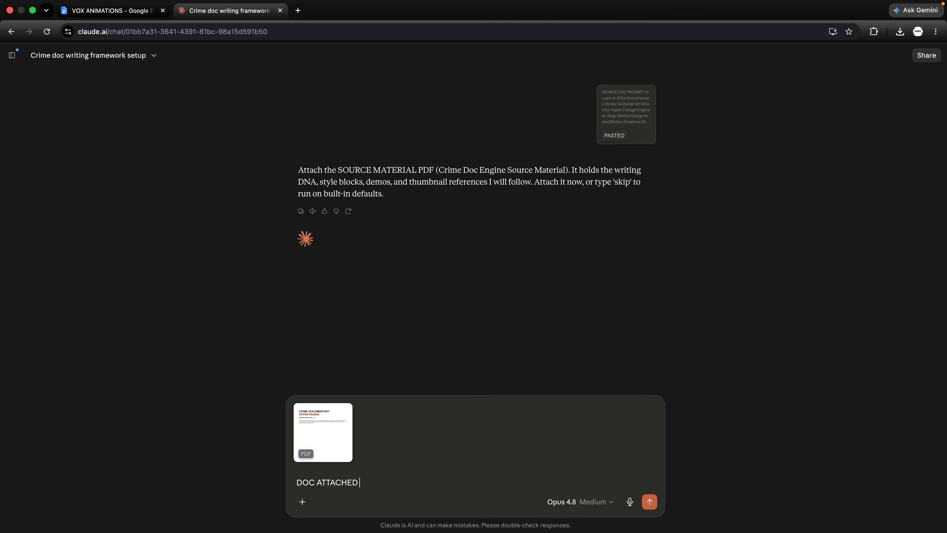
pyautogui.press('Return')
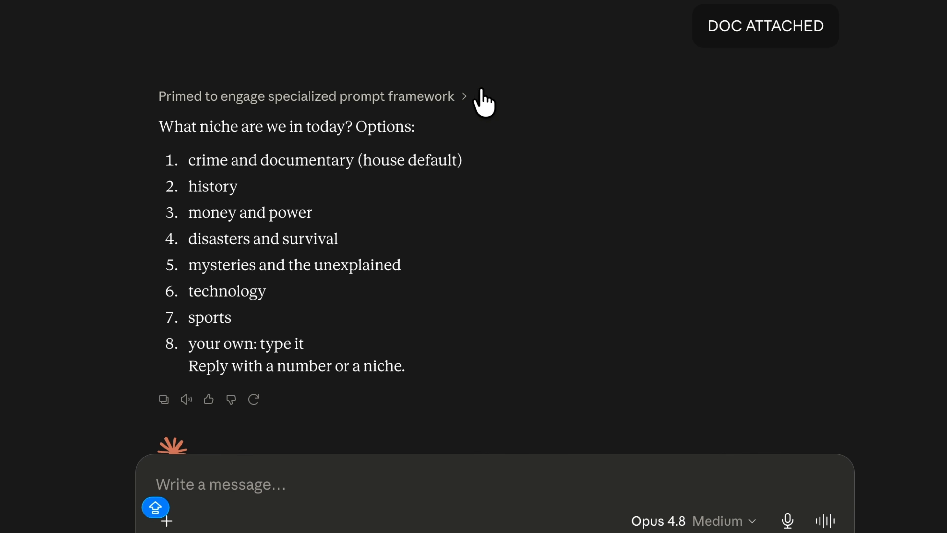
# Reply "1" to choose the crime and documentary niche, and answer the video length question with "90 SECOND"
pyautogui.moveTo(187, 161); pyautogui.dragTo(475, 161)
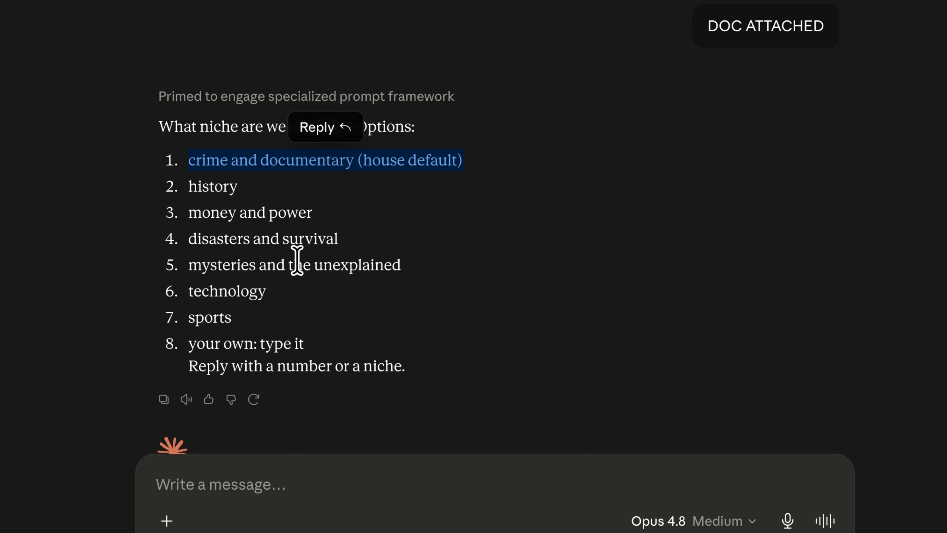
pyautogui.click(293, 471)
pyautogui.write('1.')
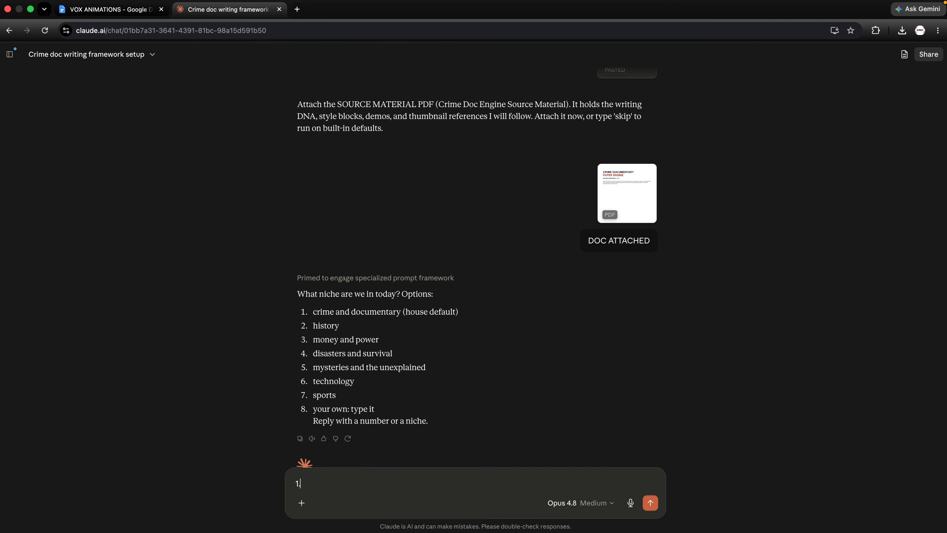
pyautogui.hotkey('shift', 'Return')
pyautogui.press('Return')
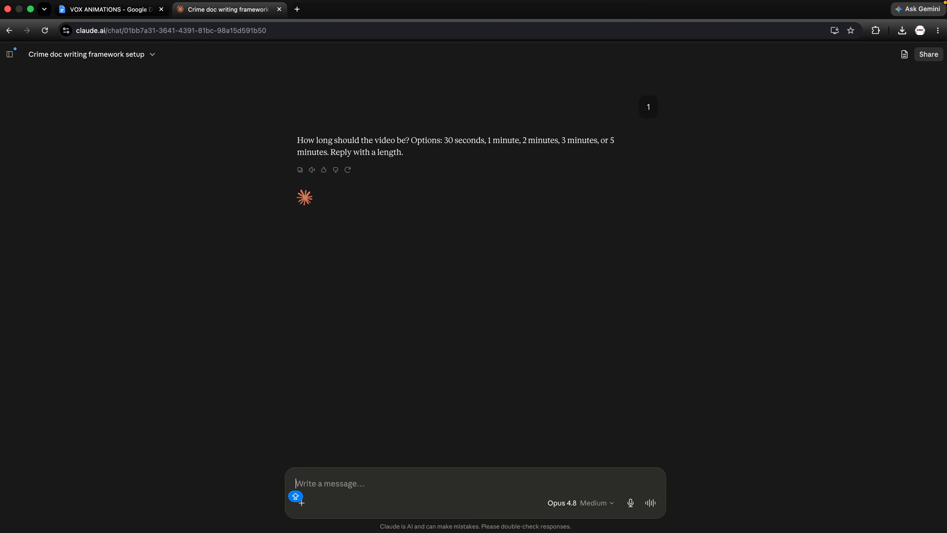
pyautogui.write('90 SECOND')
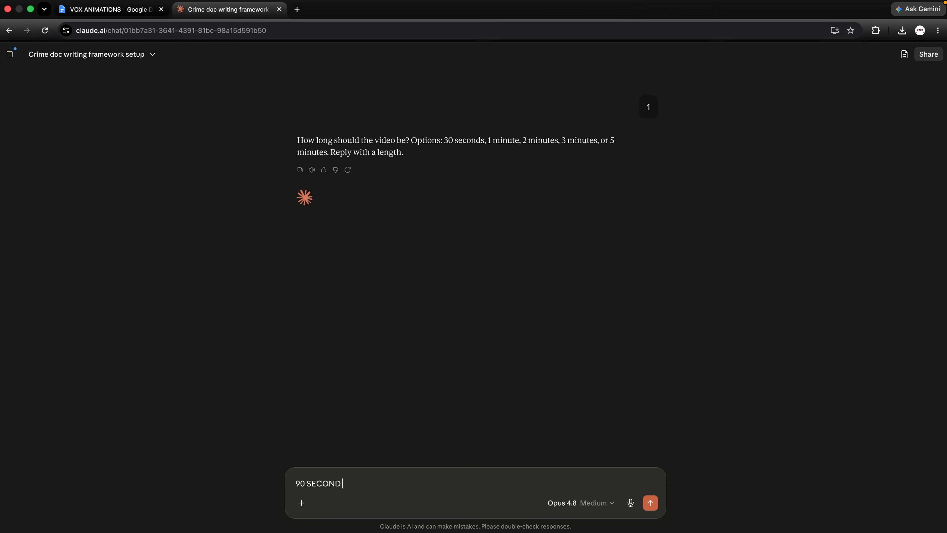
pyautogui.press('Return')
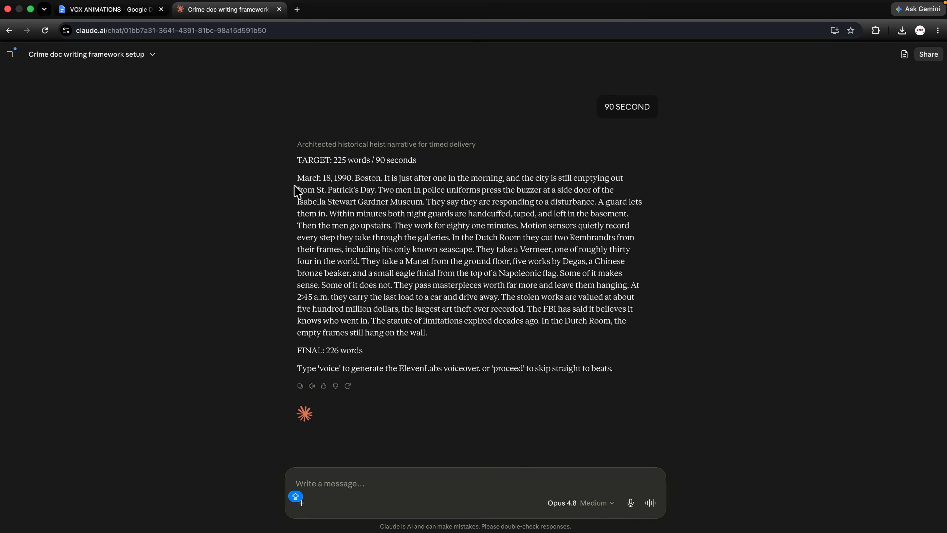
# Review the narration script generated for the 90-second video, from its opening line to its closing line
pyautogui.moveTo(293, 176); pyautogui.dragTo(440, 332)
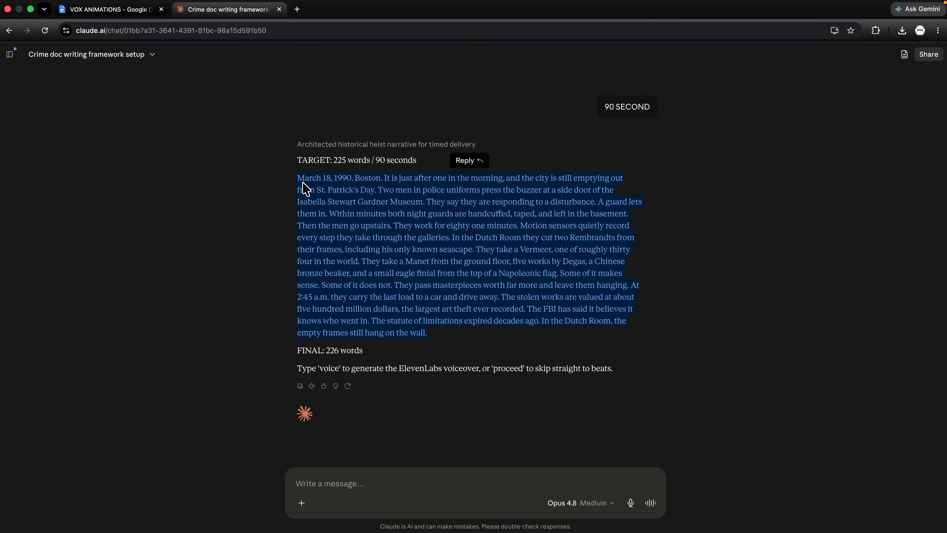
pyautogui.click(345, 181)
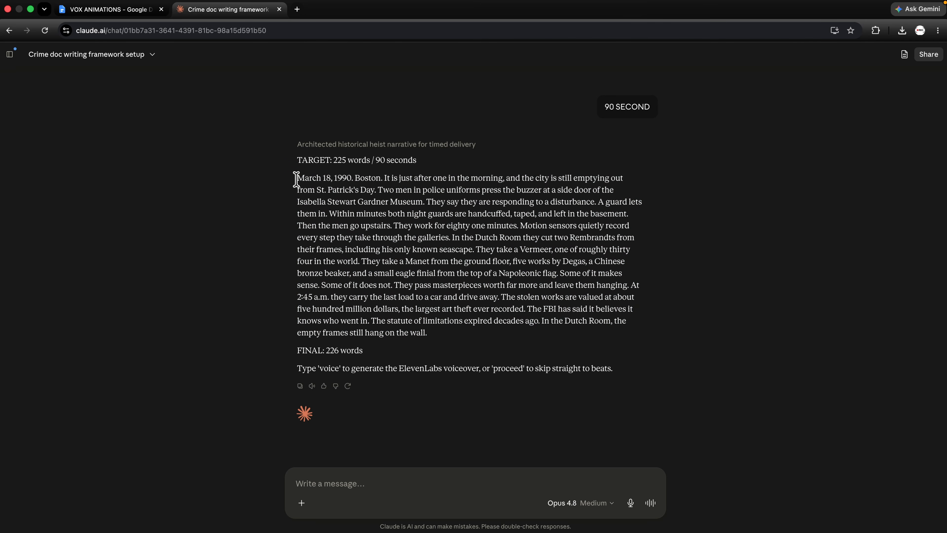
pyautogui.moveTo(297, 179); pyautogui.dragTo(498, 335)
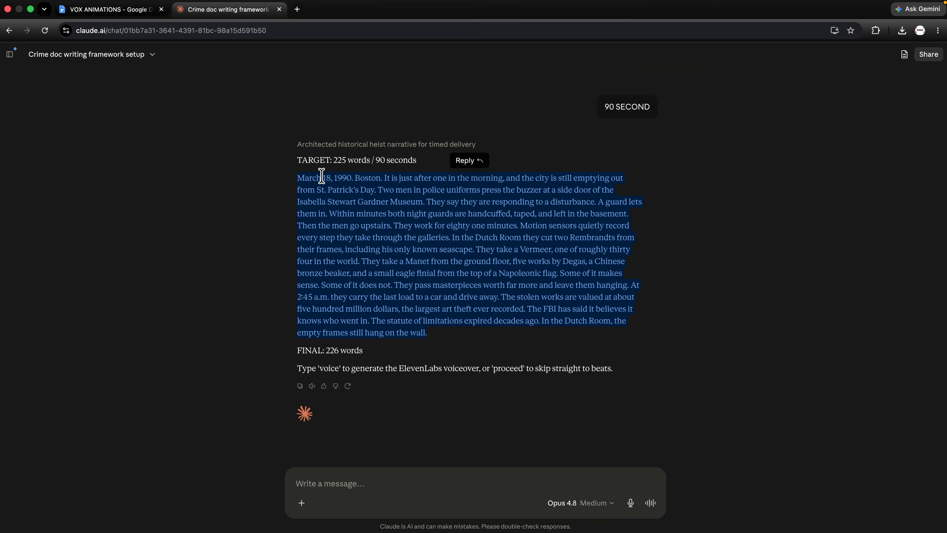
pyautogui.click(294, 178)
pyautogui.moveTo(297, 179); pyautogui.dragTo(445, 215)
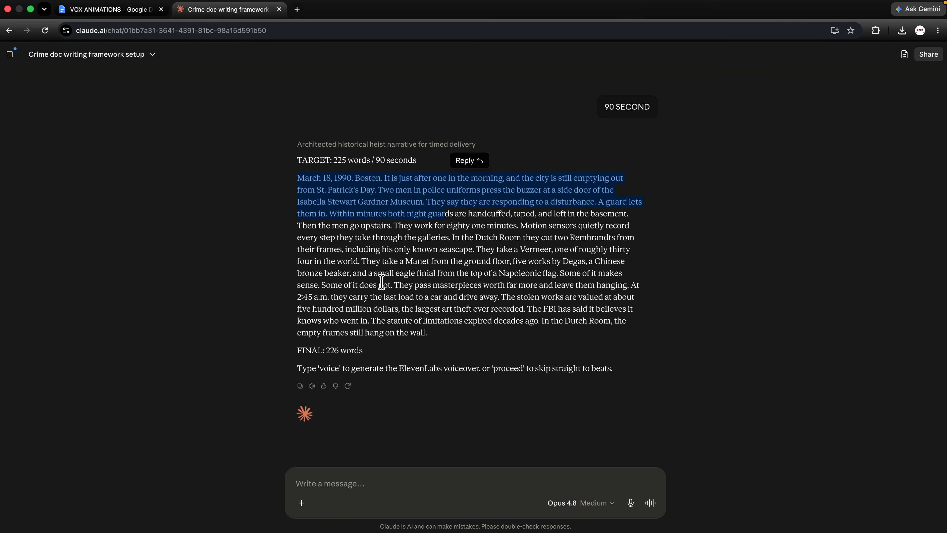
pyautogui.click(470, 428)
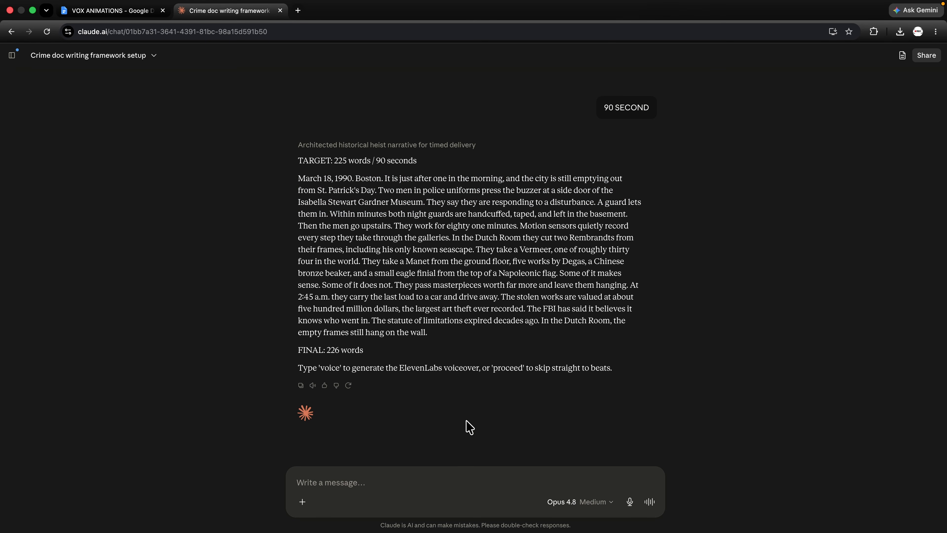
# Search for "CAPCUT TTS" in a new browser tab and open CapCut's free online text-to-speech page
pyautogui.press('super+t')
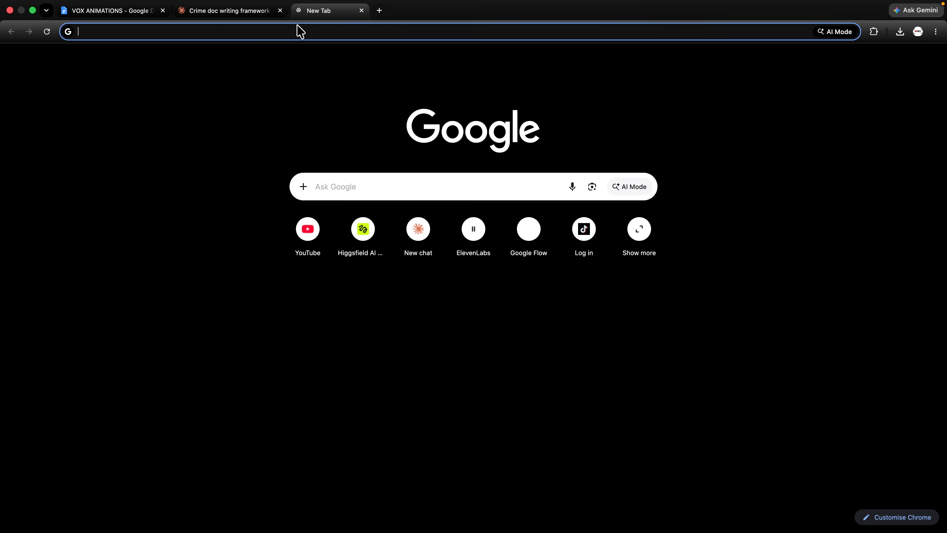
pyautogui.click(301, 32)
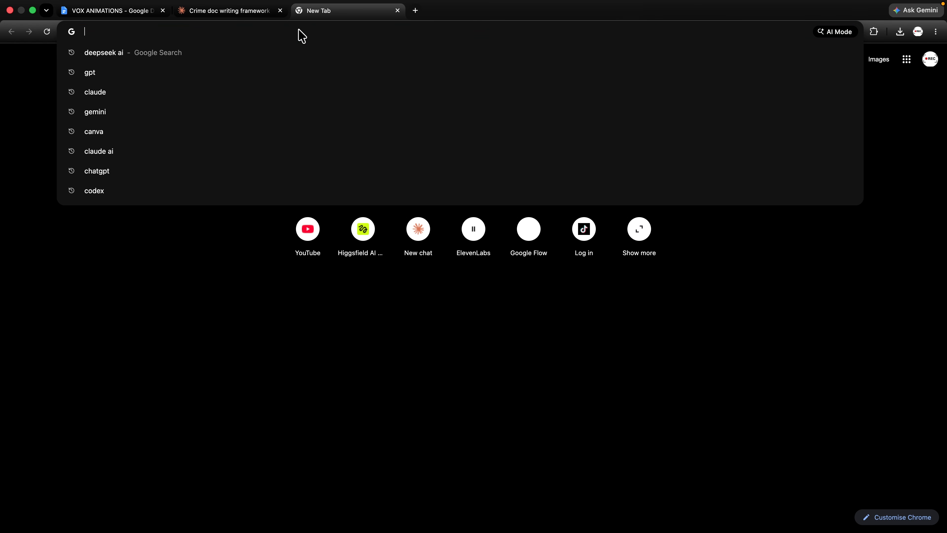
pyautogui.write('CAPCUT TTS')
pyautogui.press('Return')
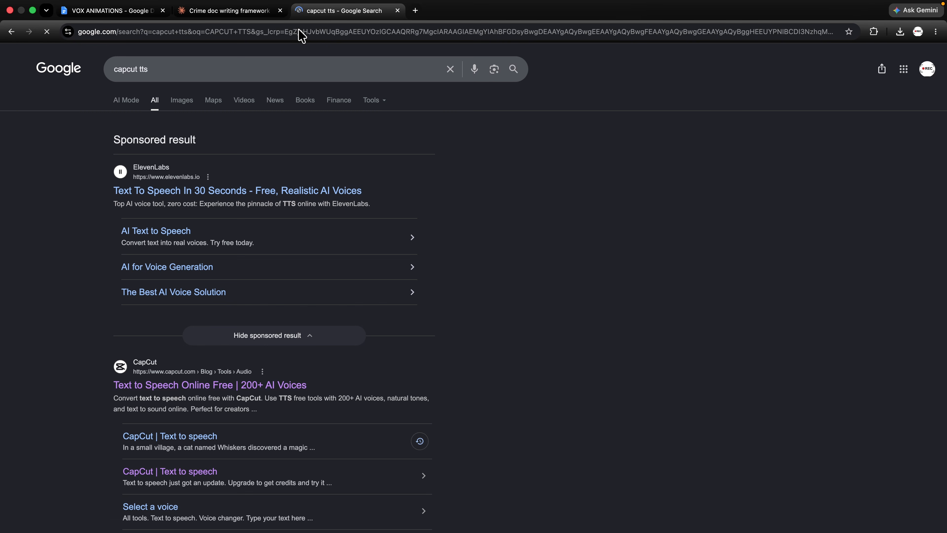
pyautogui.click(208, 385)
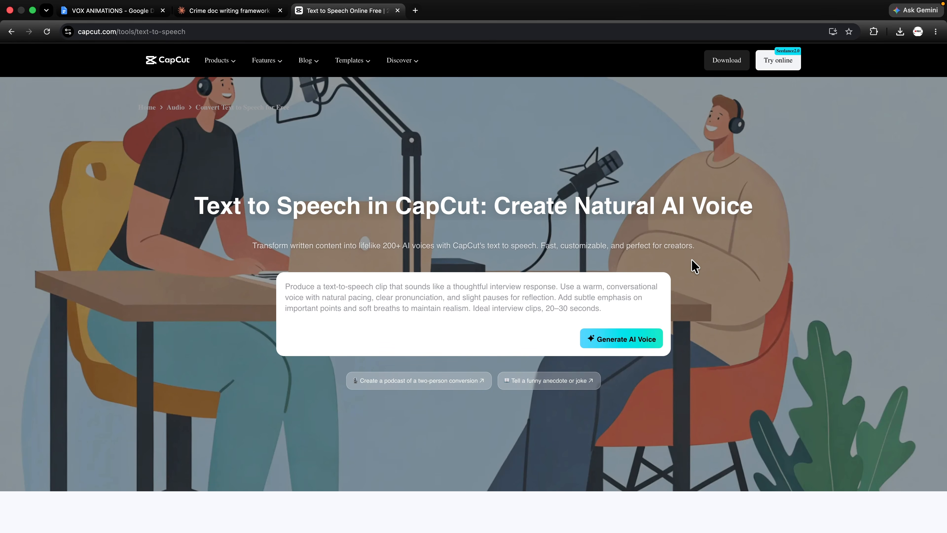
# Look through the key features described on CapCut's text-to-speech page
pyautogui.scroll(-8, 693, 265)
pyautogui.scroll(-4, 697, 262)
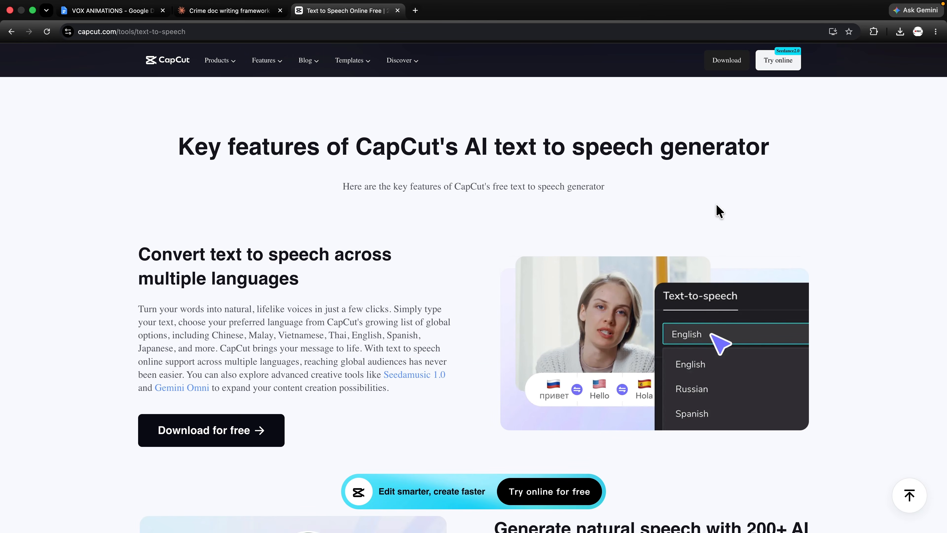
pyautogui.scroll(-1, 745, 220)
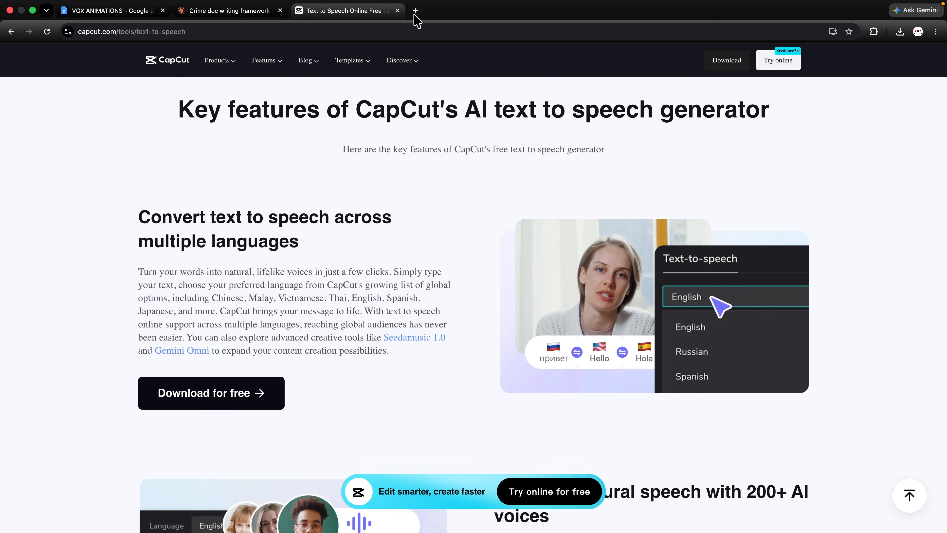
# Open the Clipchamp website in a new browser tab and look through its AI voiceover, subtitle and recorder features
pyautogui.click(415, 11)
pyautogui.write('CLIPCHAMP')
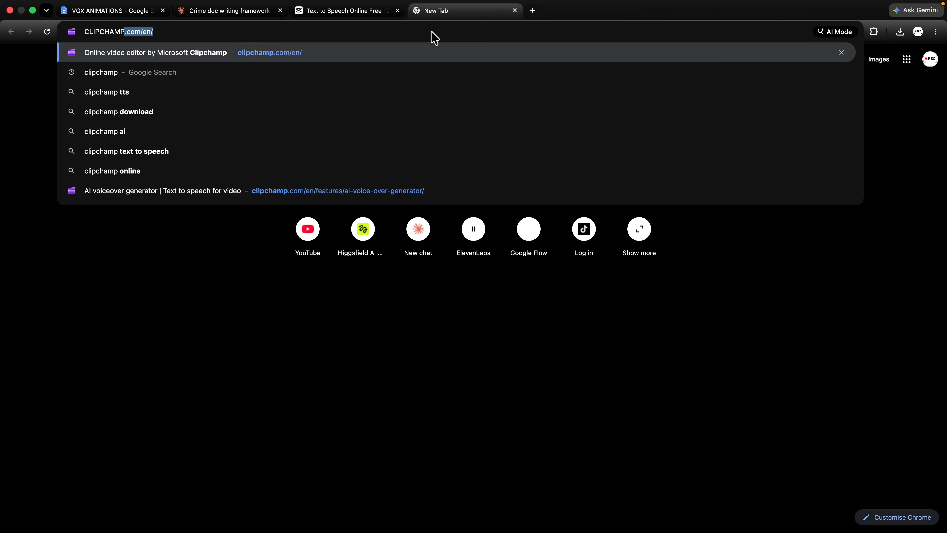
pyautogui.press('Return')
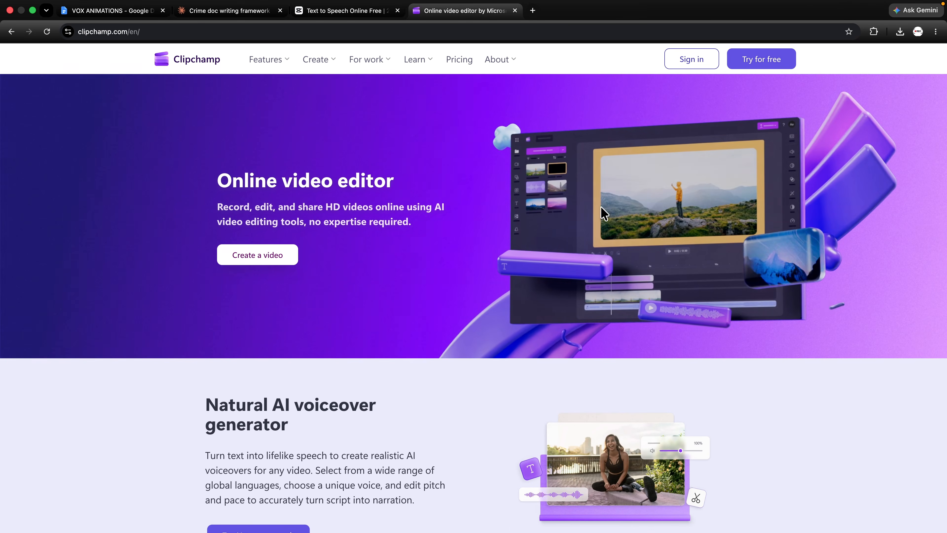
pyautogui.scroll(-9, 645, 248)
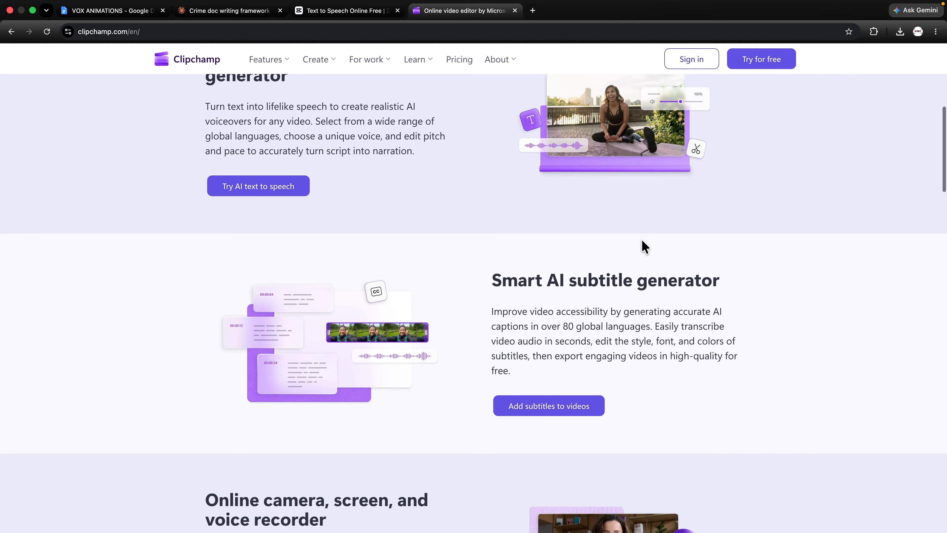
pyautogui.scroll(6, 645, 248)
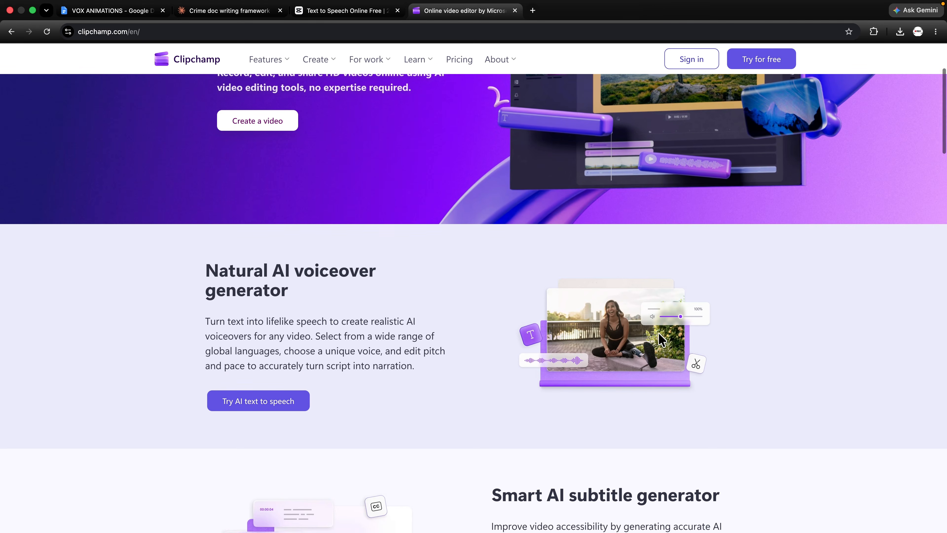
pyautogui.scroll(-5, 675, 321)
pyautogui.scroll(-5, 734, 248)
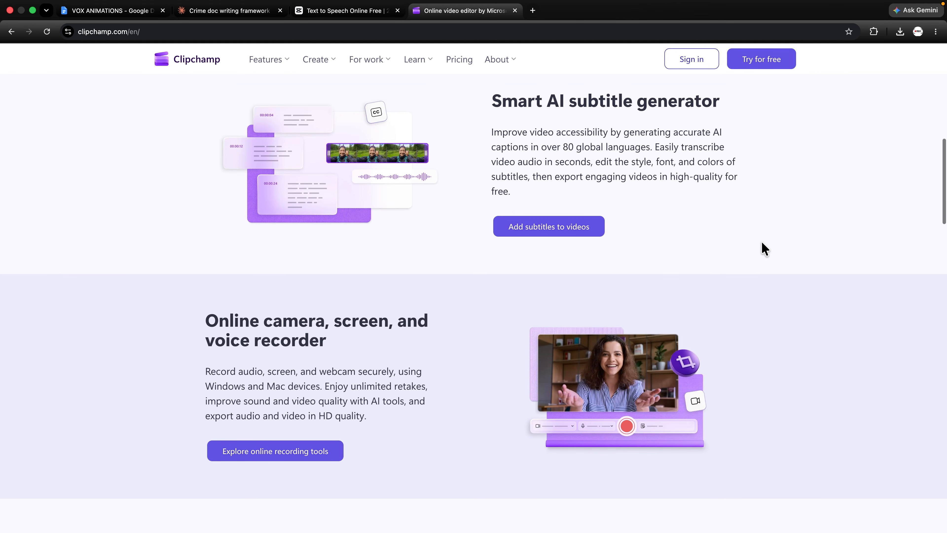
pyautogui.scroll(5, 484, 237)
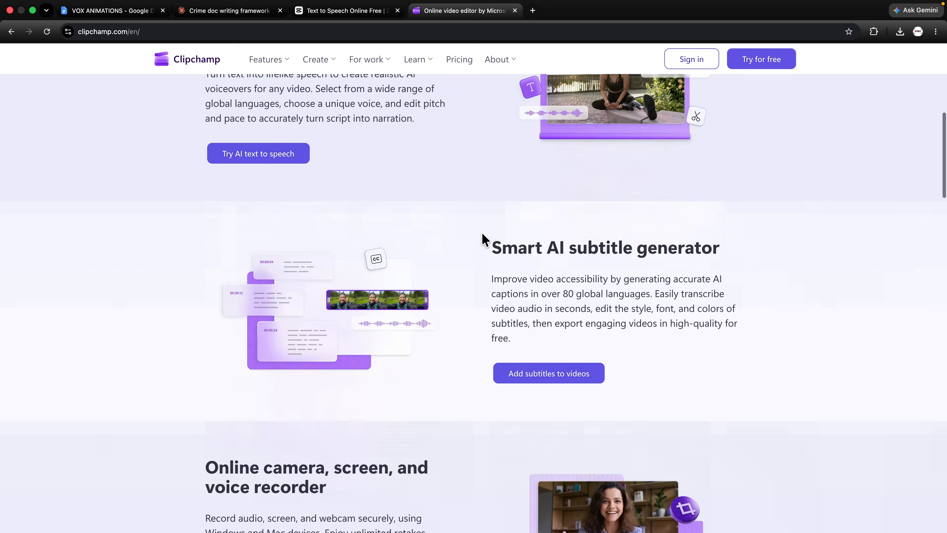
pyautogui.scroll(10, 483, 238)
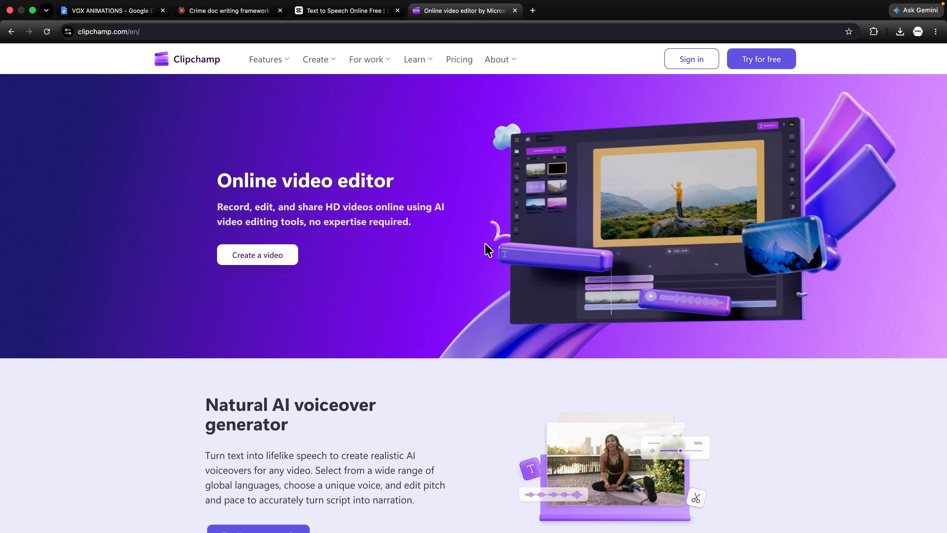
# Open ElevenLabs' text-to-speech page in a new browser tab
pyautogui.click(533, 10)
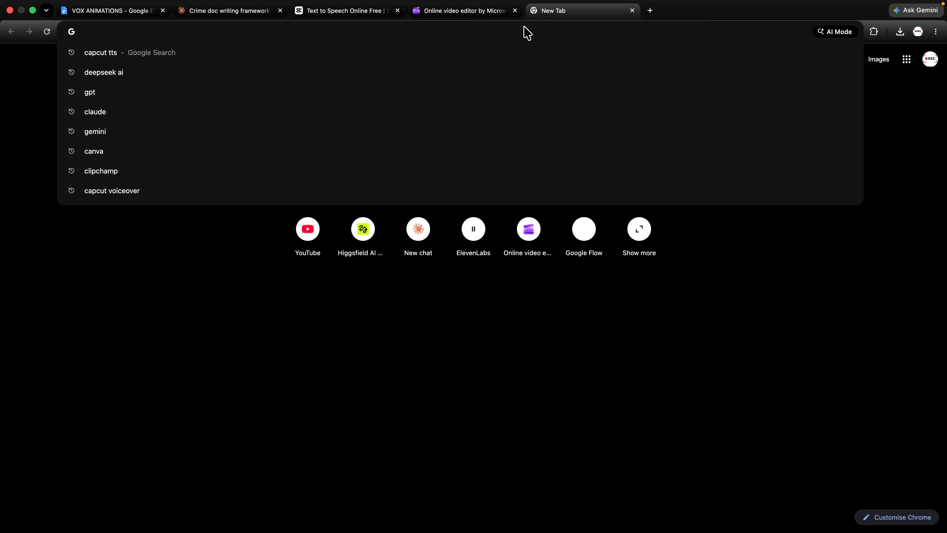
pyautogui.write('ELEVEN')
pyautogui.press('Return')
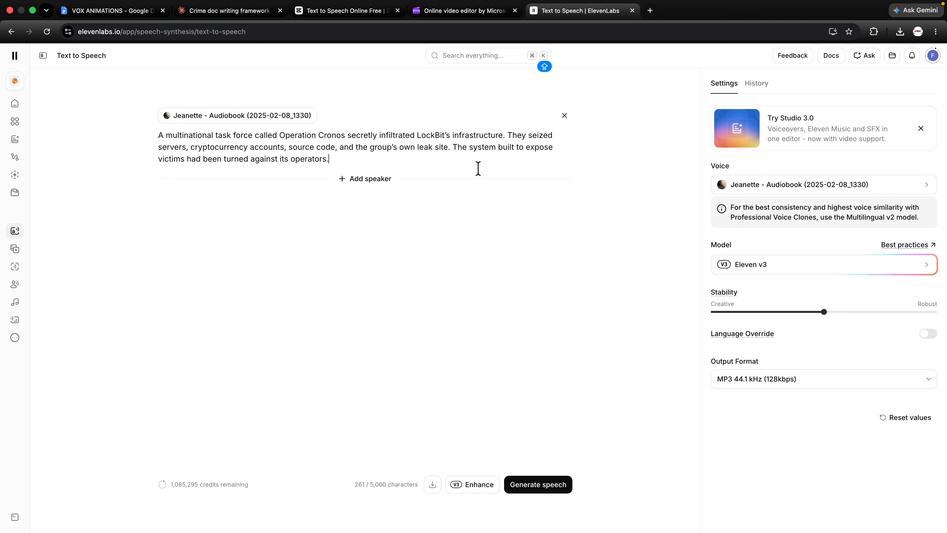
# Examine the saved voices and the speech models available for the voiceover, keeping the selected ones
pyautogui.click(745, 188)
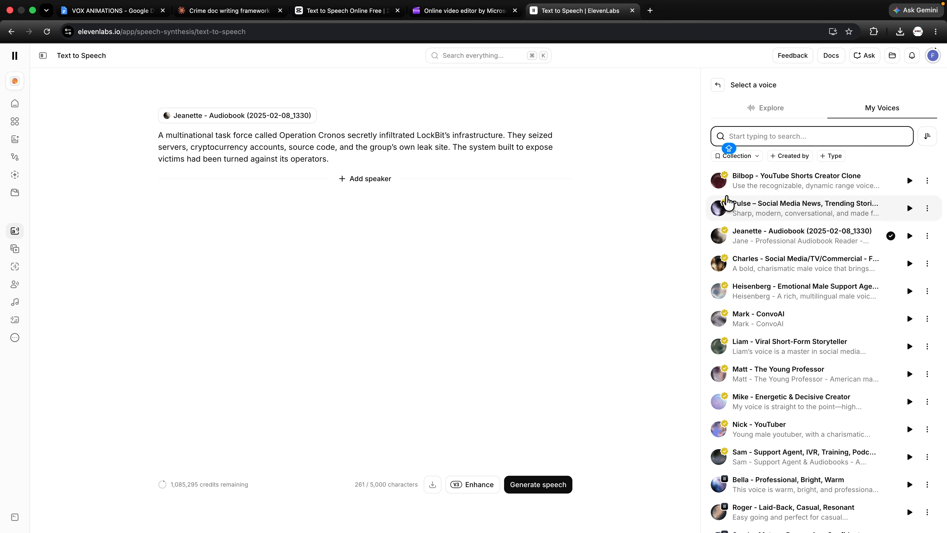
pyautogui.click(718, 85)
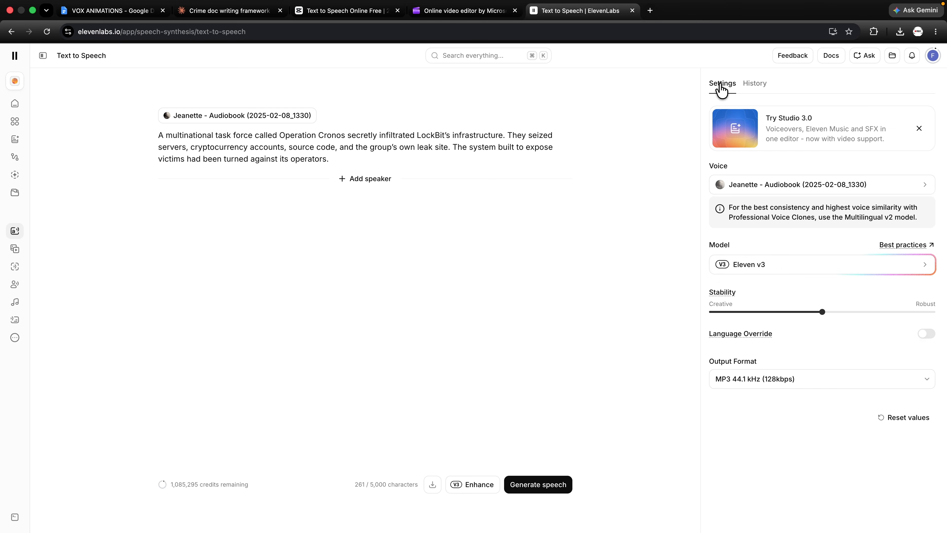
pyautogui.click(772, 265)
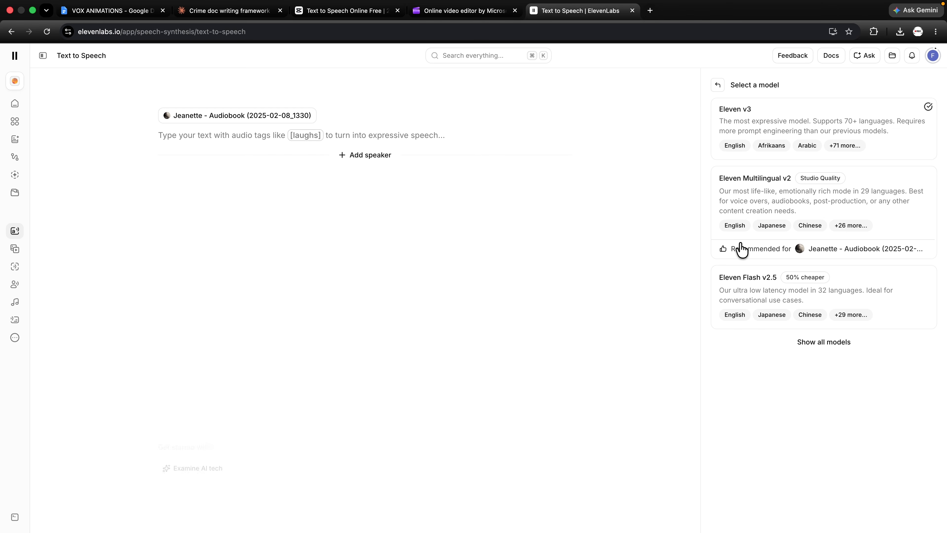
pyautogui.click(718, 86)
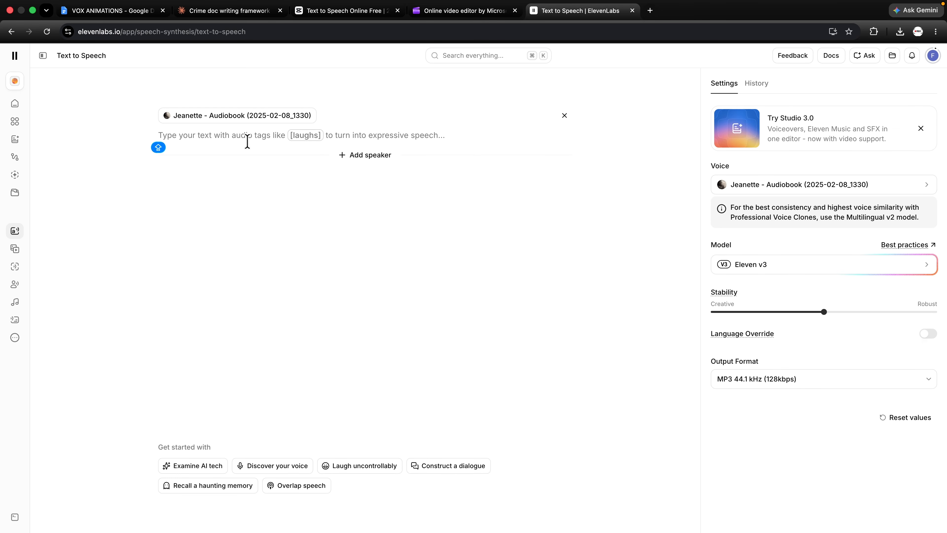
# Enter the audio tag "[ WHISPER ]" at the start of the speech text
pyautogui.write('[')
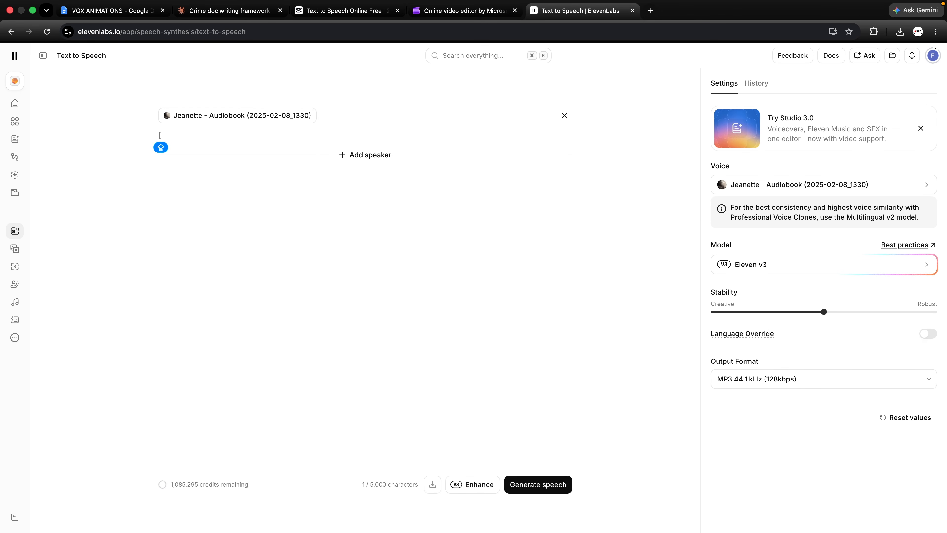
pyautogui.write(' WHISPER')
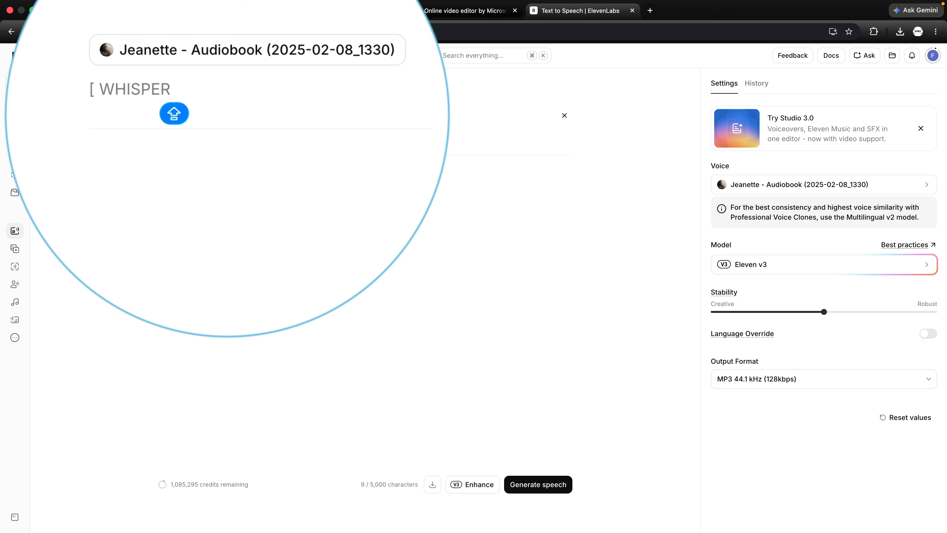
pyautogui.write(' ]')
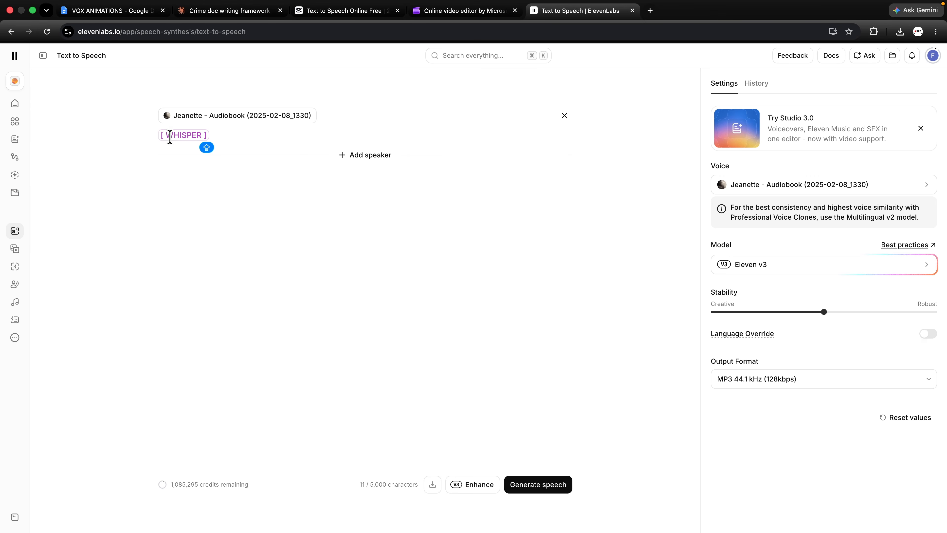
# Copy the script from "March 18, 1990" to "his only known seascape." in the Claude chat and paste it after the whisper tag in ElevenLabs
pyautogui.click(229, 10)
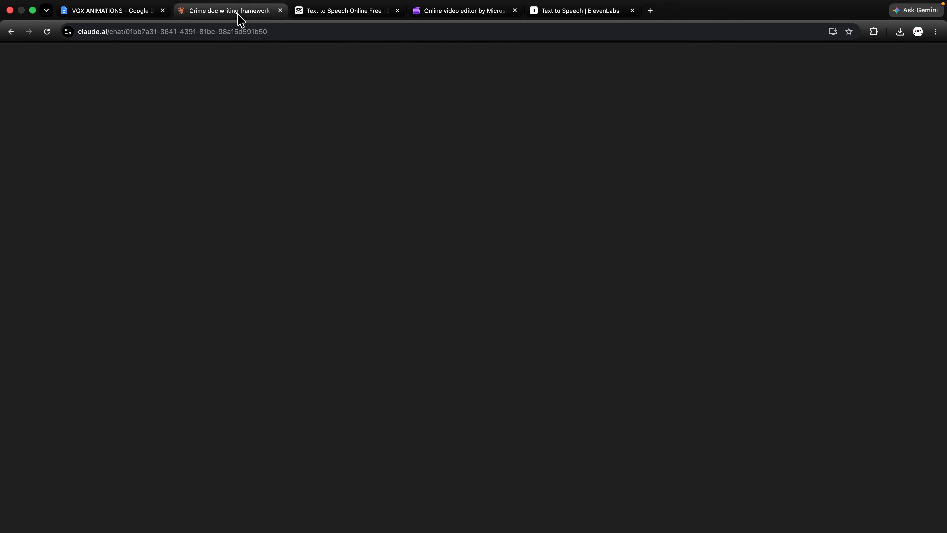
pyautogui.moveTo(298, 179); pyautogui.dragTo(472, 245)
pyautogui.press('super+c')
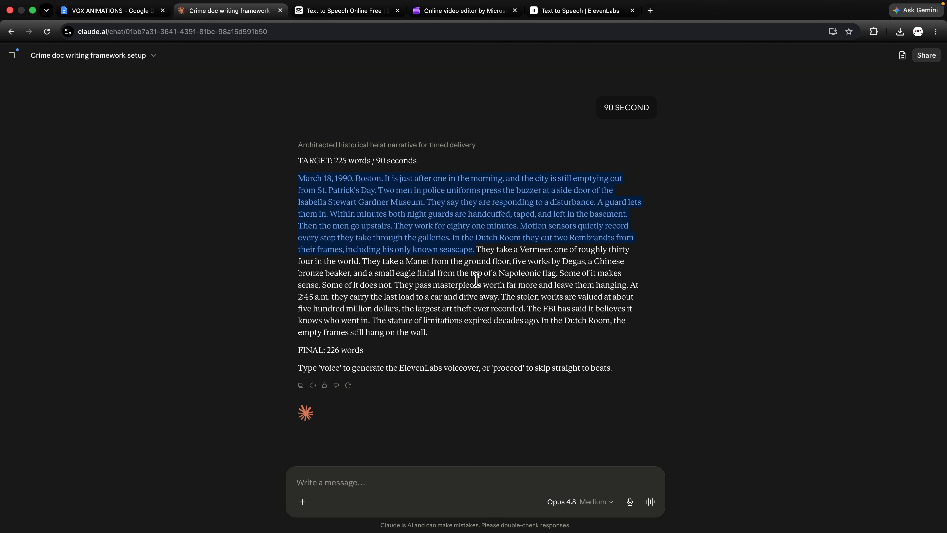
pyautogui.click(578, 11)
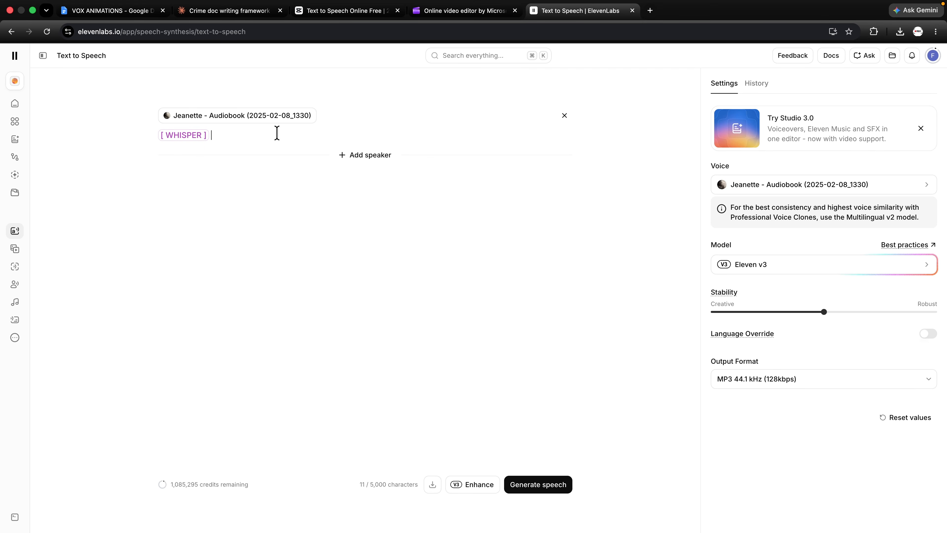
pyautogui.press('super+v')
# Generate the speech, play the second generation and download it
pyautogui.click(538, 484)
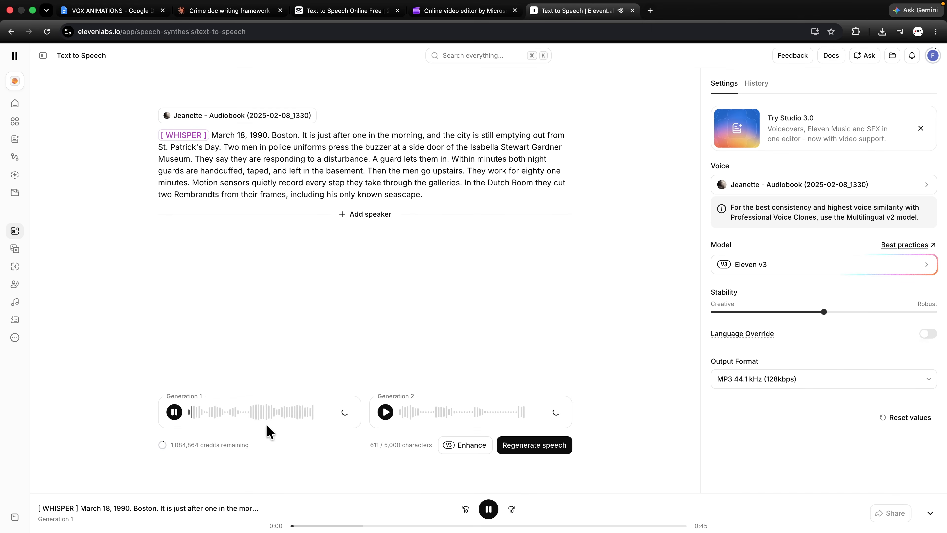
pyautogui.click(386, 412)
pyautogui.click(559, 413)
# Replace the text after the whisper tag with the rest of Claude's script, starting at "They take a Vermeer", and regenerate the speech
pyautogui.click(228, 11)
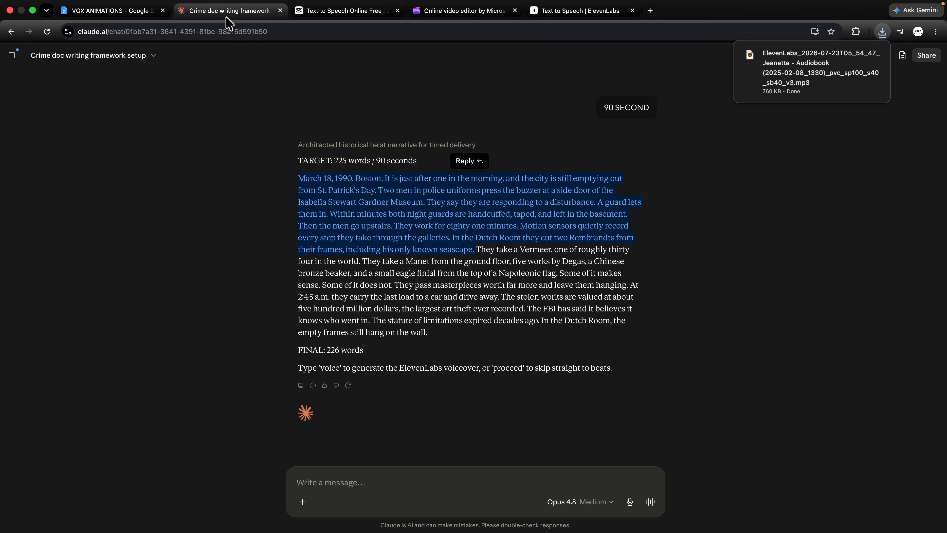
pyautogui.moveTo(476, 250); pyautogui.dragTo(496, 333)
pyautogui.press('super+c')
pyautogui.click(444, 293)
pyautogui.click(578, 11)
pyautogui.moveTo(209, 133); pyautogui.dragTo(537, 229)
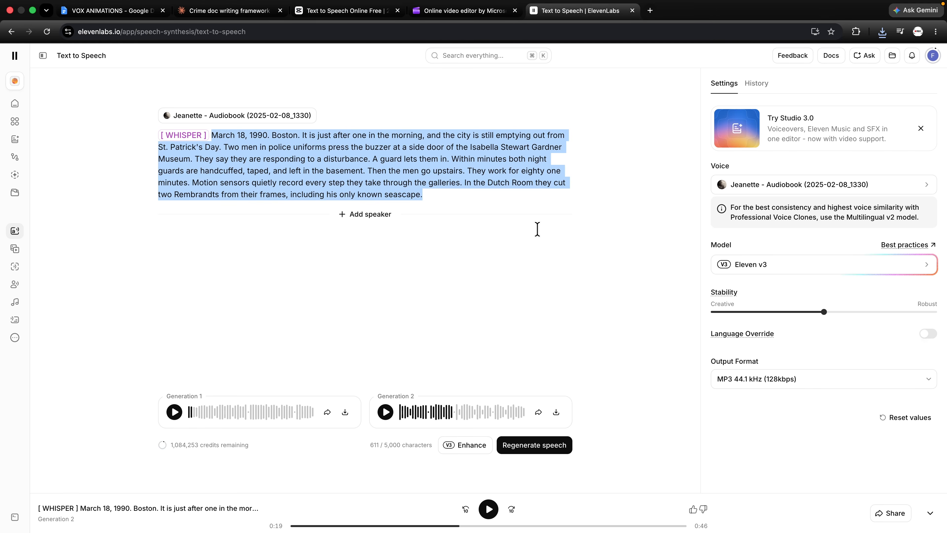
pyautogui.press('super+v')
pyautogui.click(539, 451)
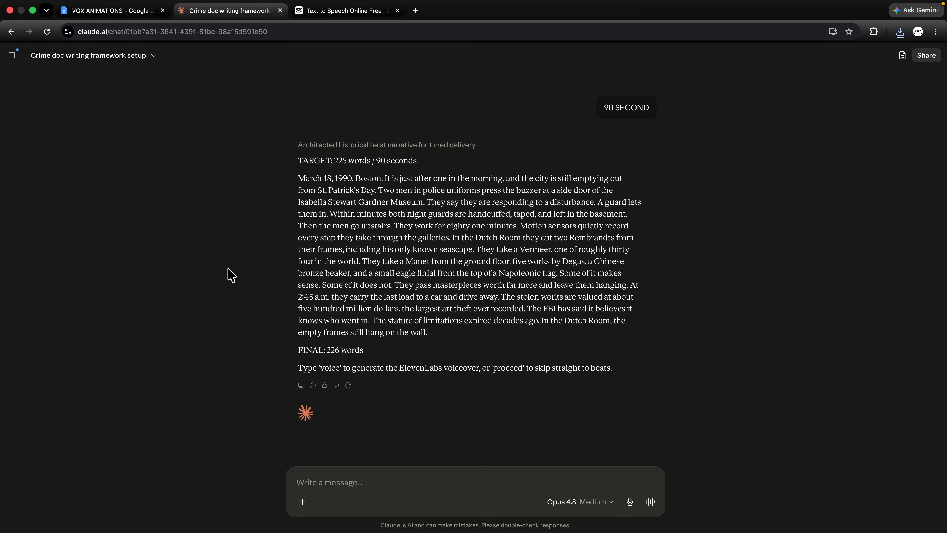
# Reply "proceed" in the Claude chat to request the script's beat breakdown
pyautogui.write('proceed')
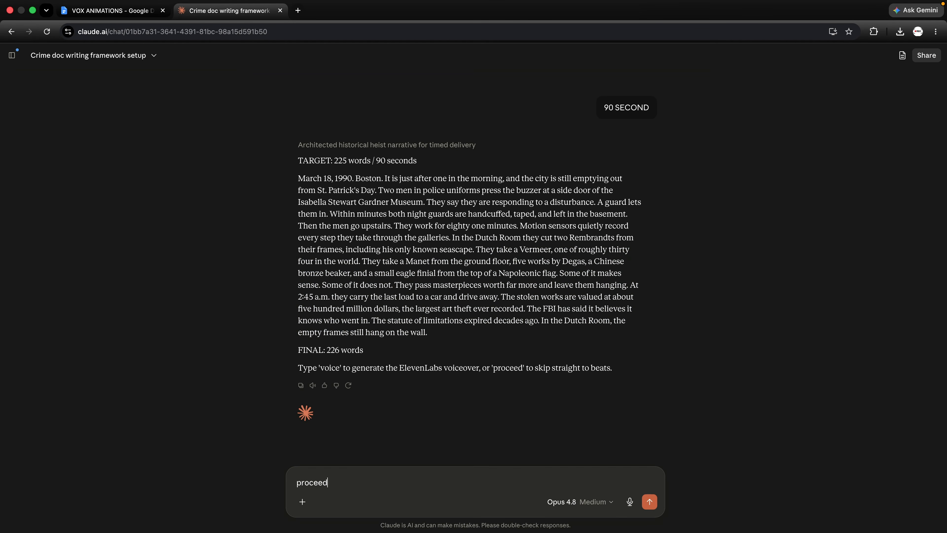
pyautogui.press('Return')
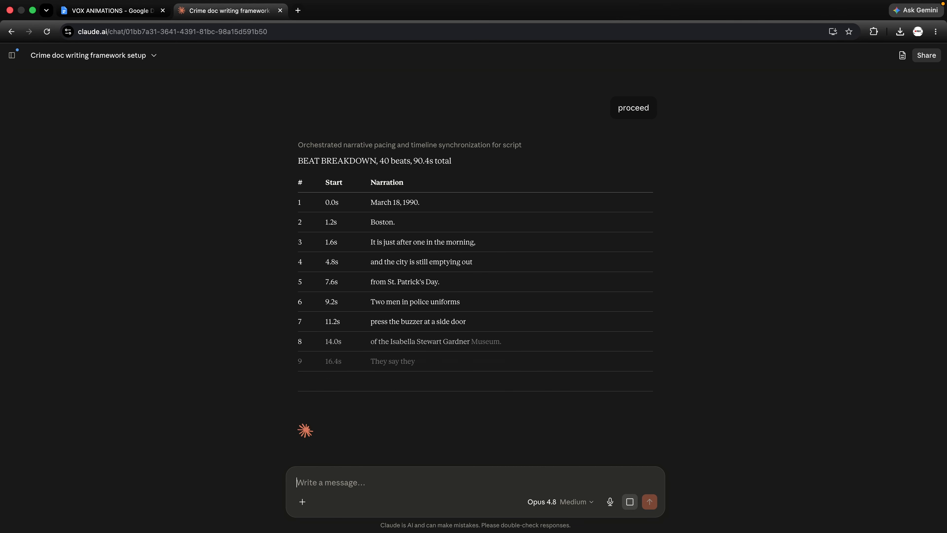
# Review the beat breakdown table with its start times and narration lines, from beat 1 to beat 40
pyautogui.scroll(-2, 407, 172)
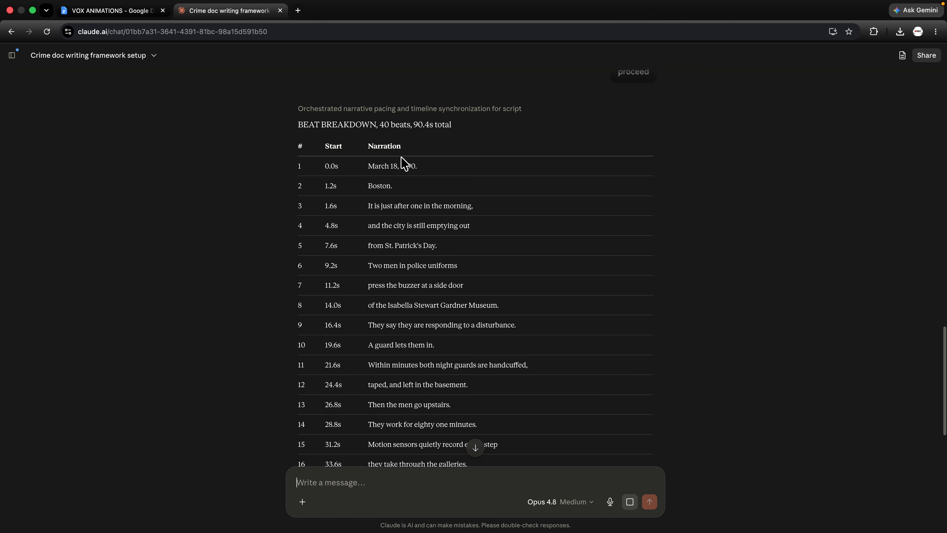
pyautogui.scroll(-10, 437, 169)
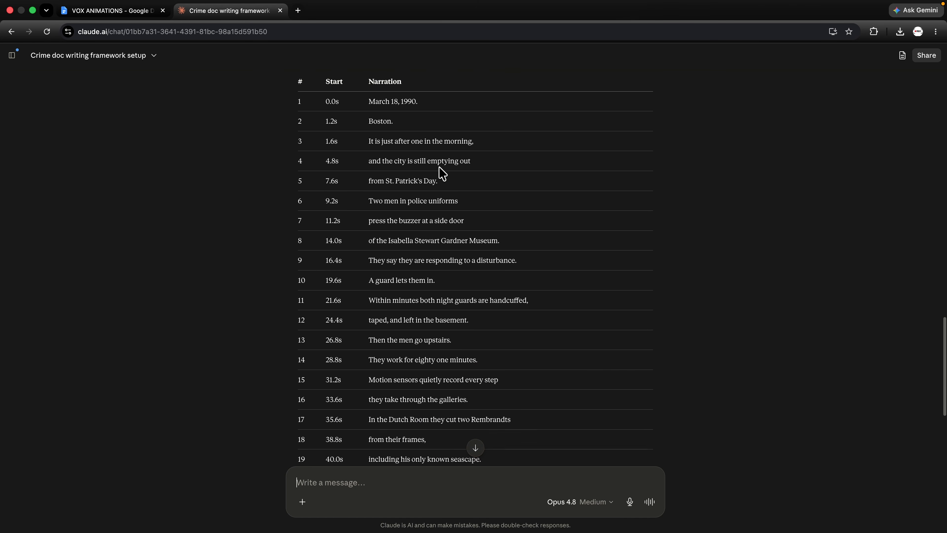
pyautogui.scroll(9, 437, 170)
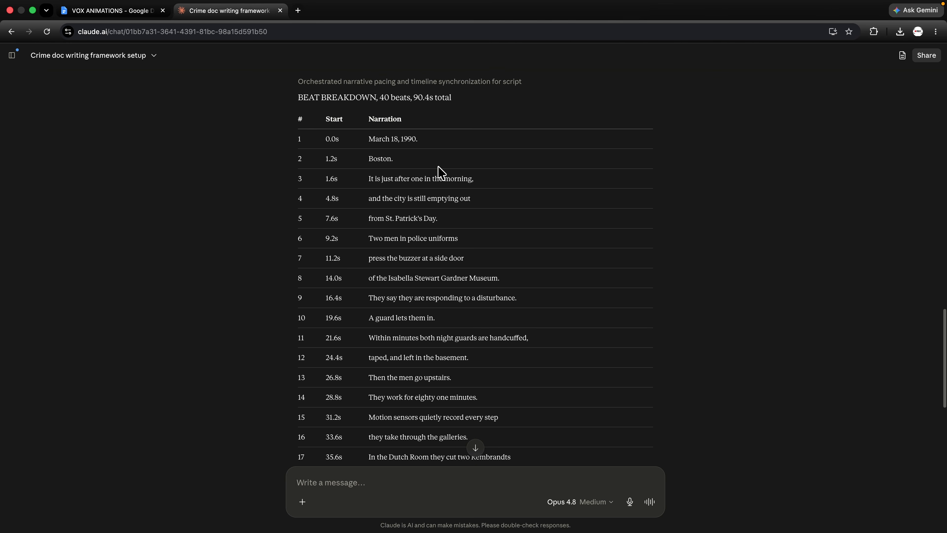
pyautogui.scroll(-6, 440, 171)
pyautogui.scroll(-3, 440, 182)
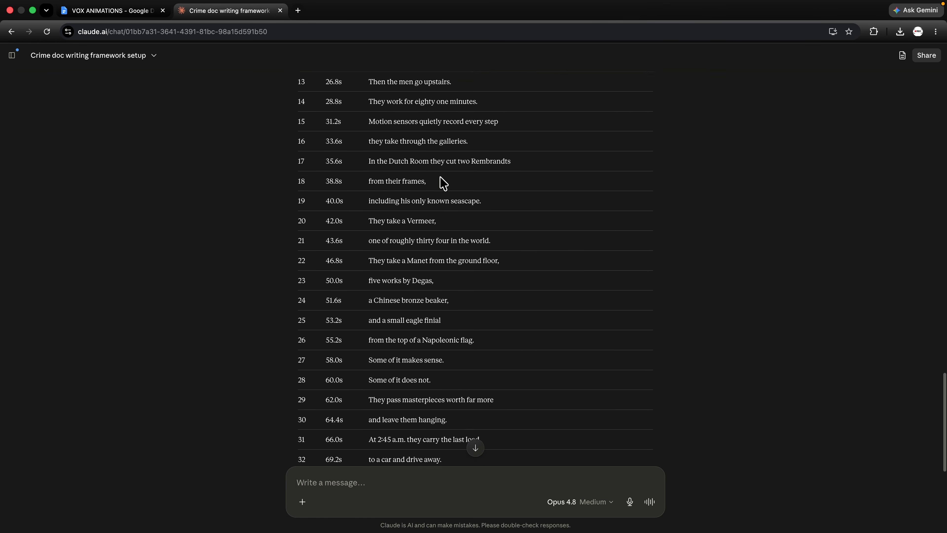
pyautogui.scroll(-7, 447, 248)
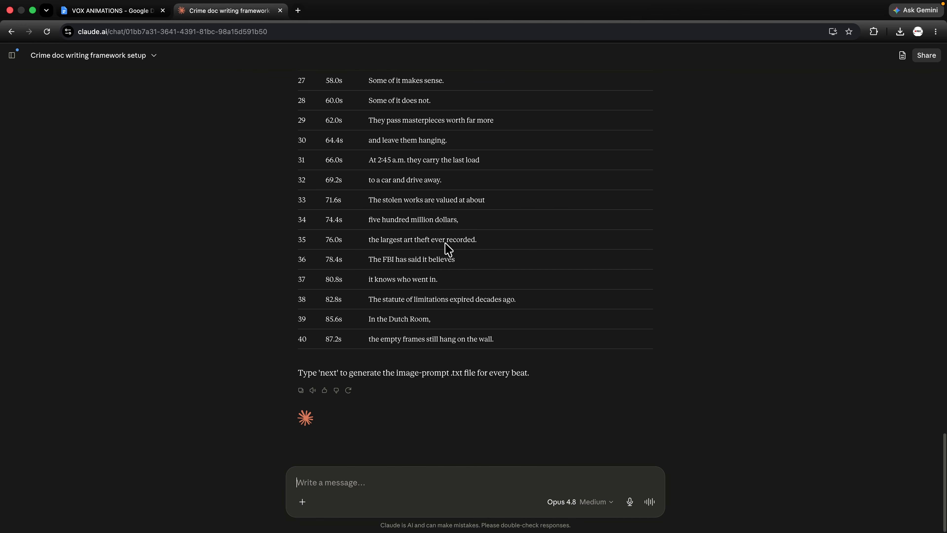
pyautogui.scroll(5, 448, 248)
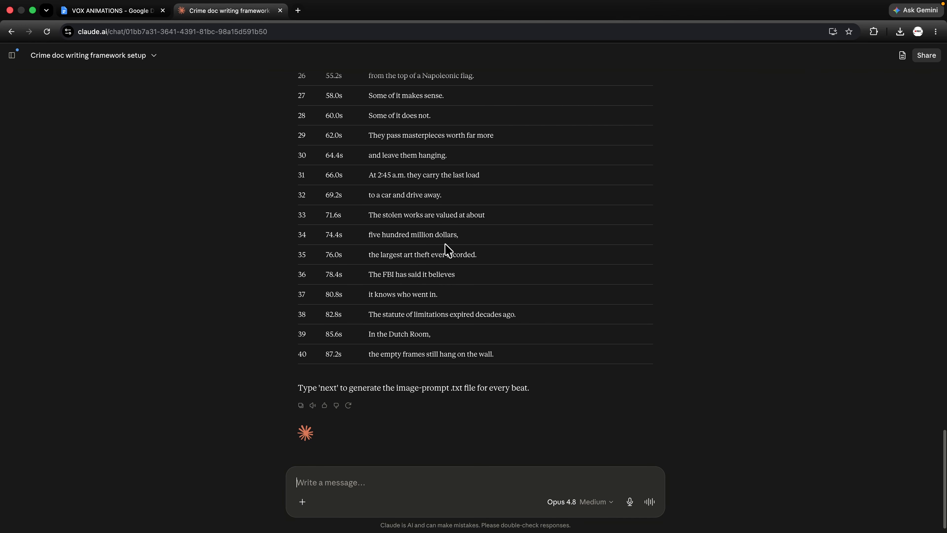
pyautogui.scroll(7, 448, 250)
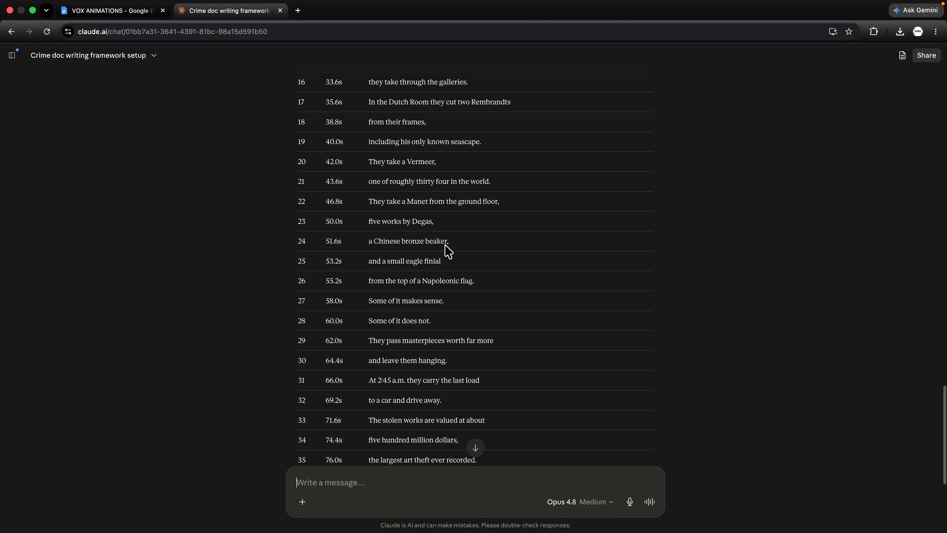
pyautogui.scroll(10, 445, 245)
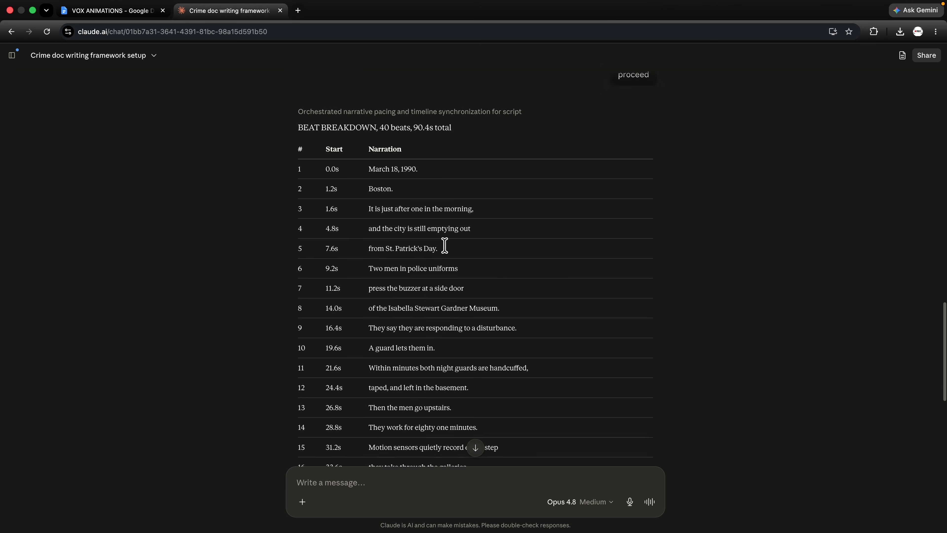
# Reply "next" in the Claude chat to generate the beats' image prompts, and download gardner-museum-heist-prompts.txt
pyautogui.scroll(-3, 449, 255)
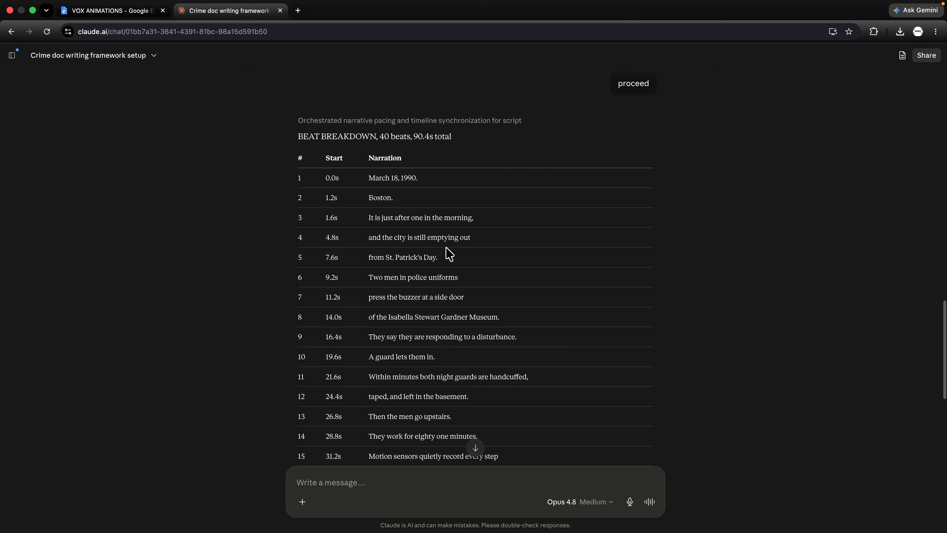
pyautogui.scroll(-2, 447, 249)
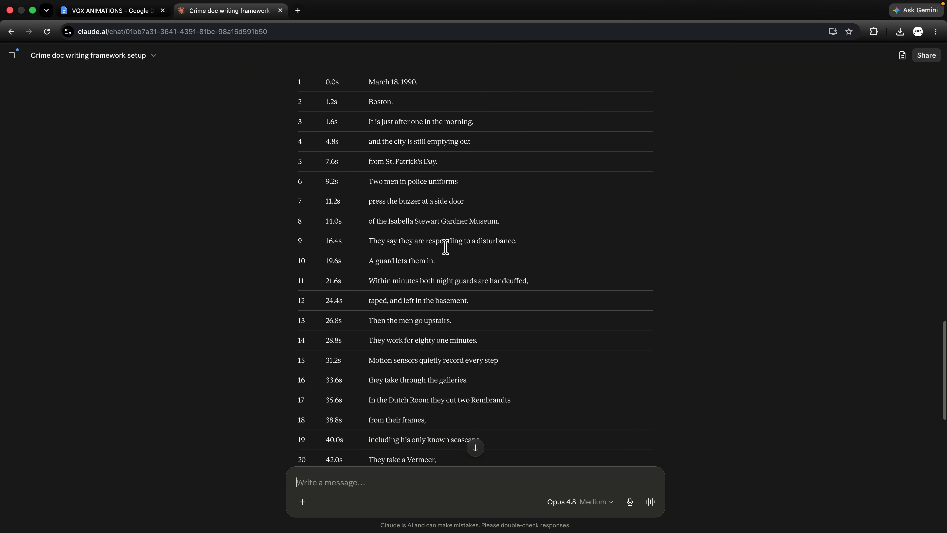
pyautogui.scroll(-17, 449, 253)
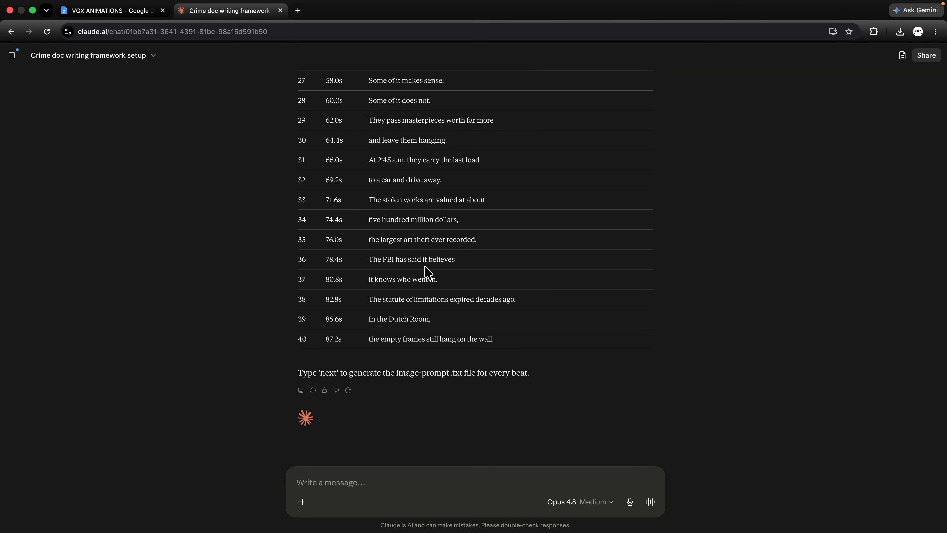
pyautogui.write('next')
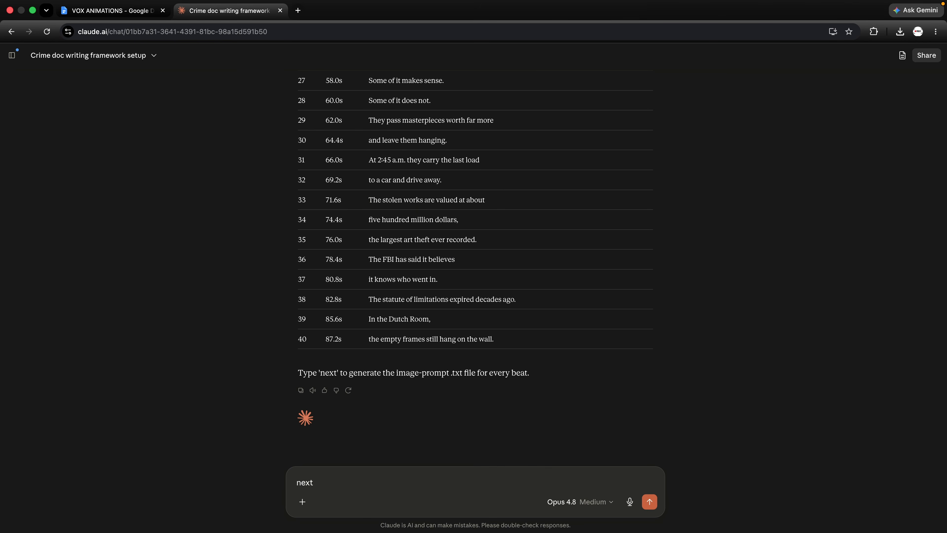
pyautogui.press('Return')
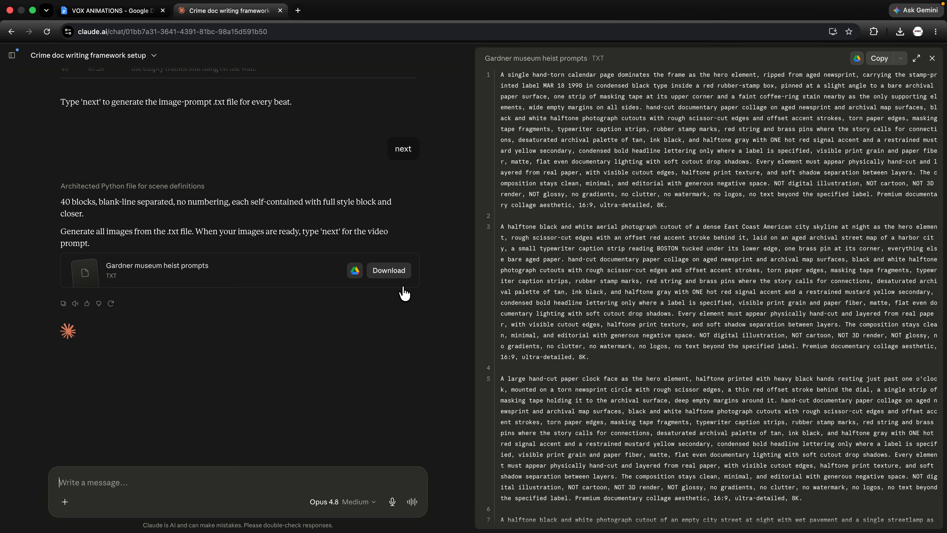
pyautogui.click(398, 278)
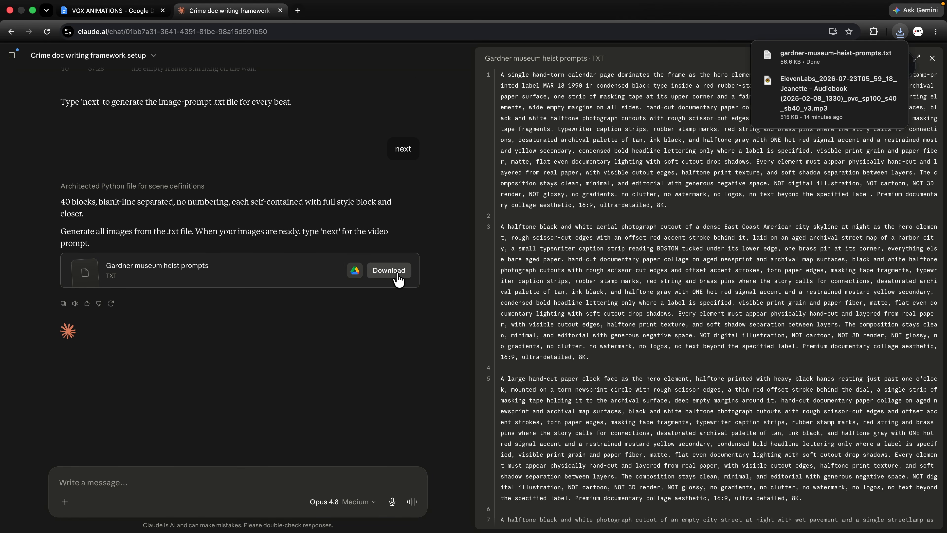
pyautogui.click(934, 59)
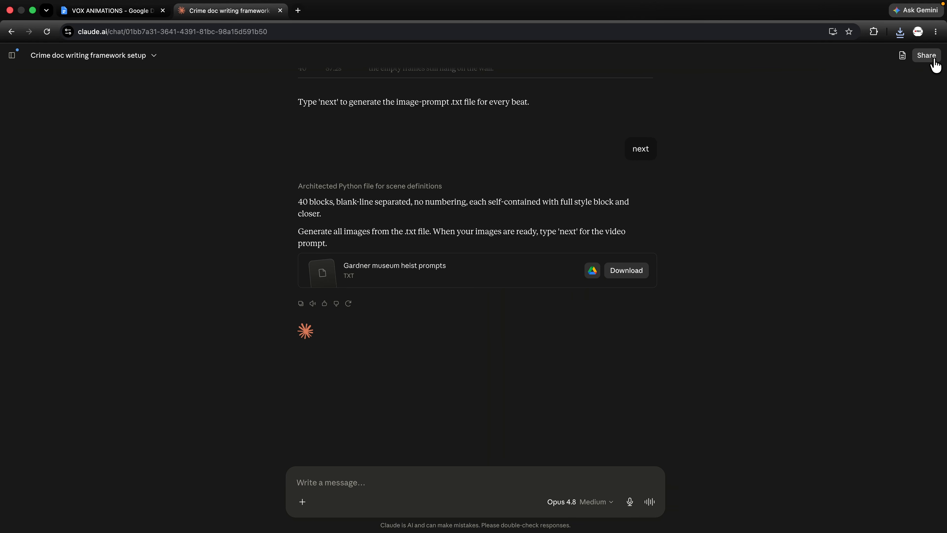
# Search the web for "zapiflow" in a new tab and open the ZAPI FLOW page in the Chrome Web Store
pyautogui.click(298, 10)
pyautogui.click(313, 31)
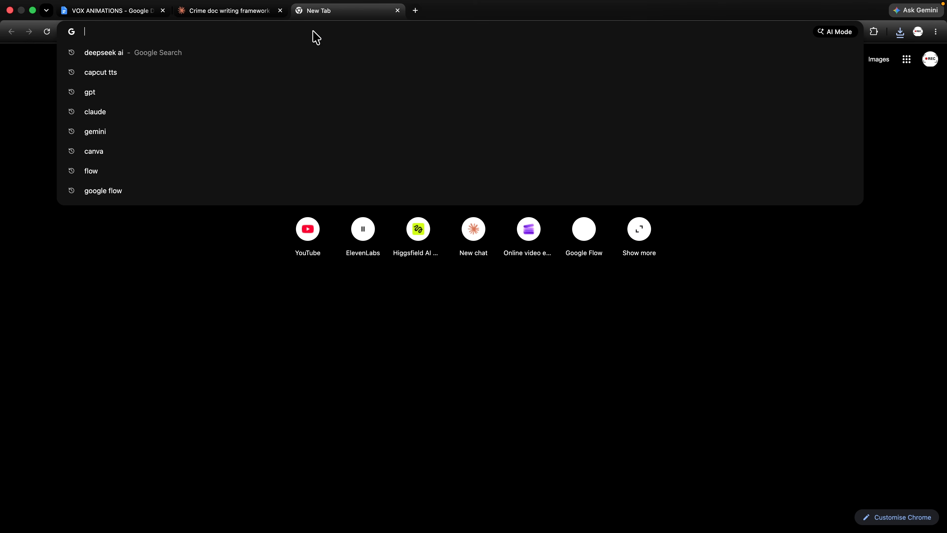
pyautogui.write('zapiflow')
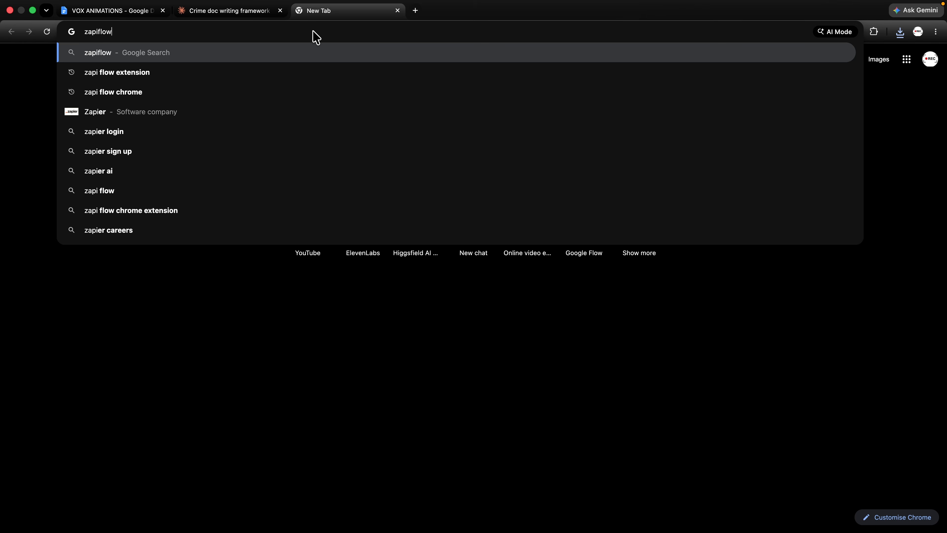
pyautogui.press('Return')
pyautogui.click(194, 154)
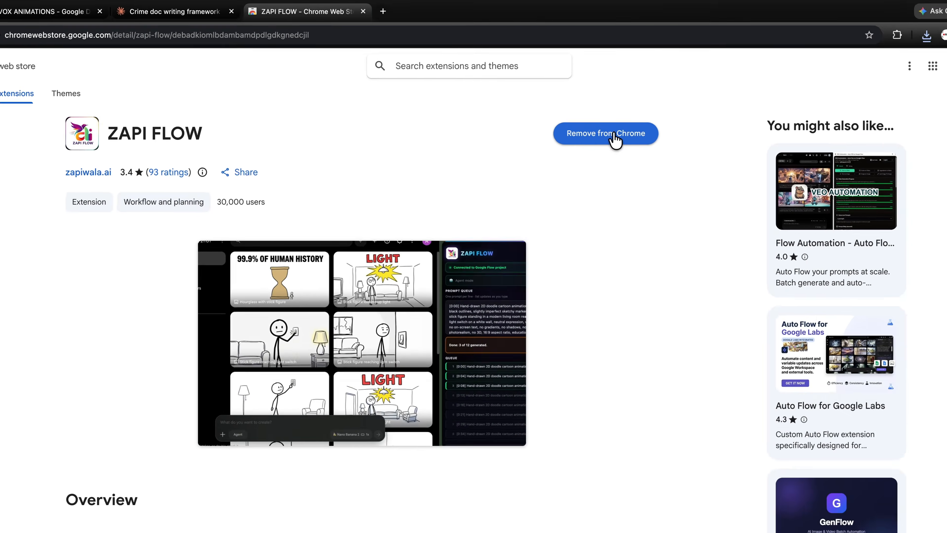
# Open the ZAPI FLOW extension, go from it to Google Flow and create a new project there
pyautogui.click(857, 31)
pyautogui.click(831, 132)
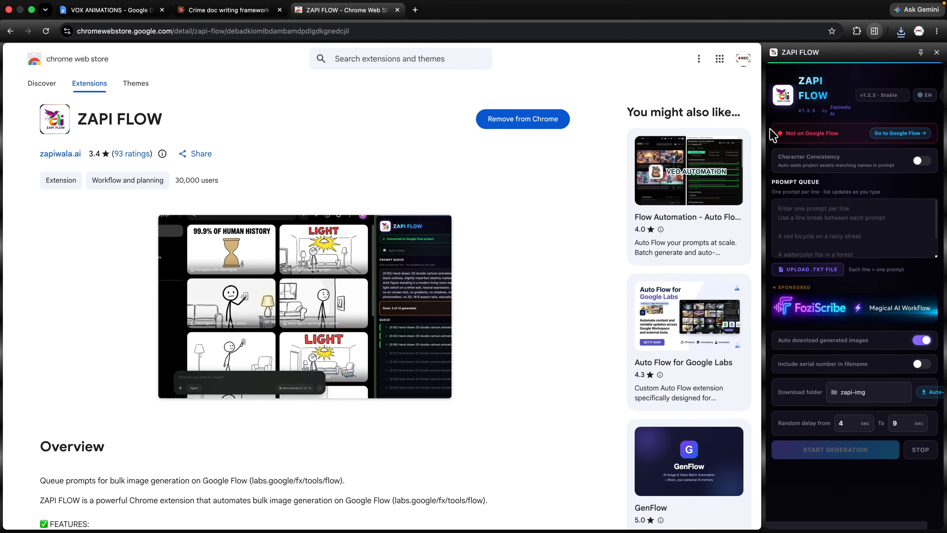
pyautogui.click(398, 10)
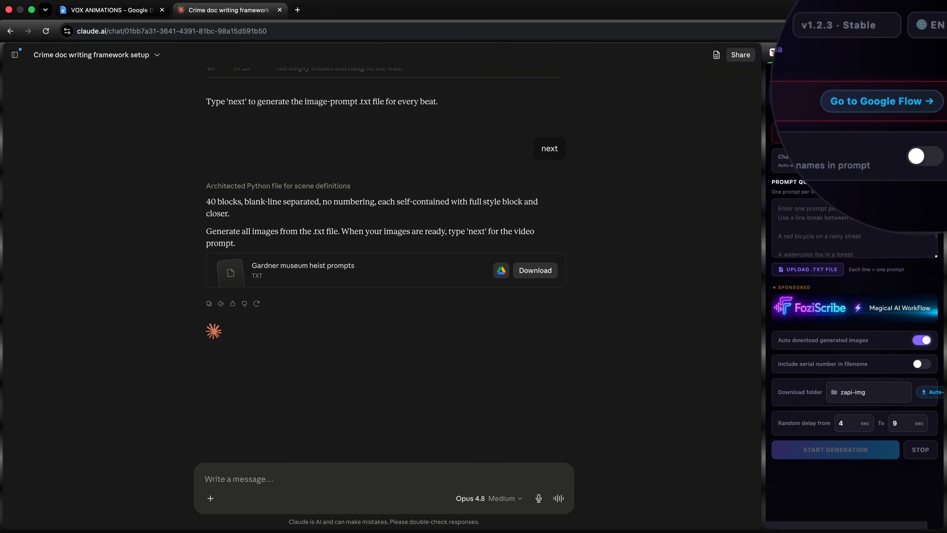
pyautogui.click(891, 104)
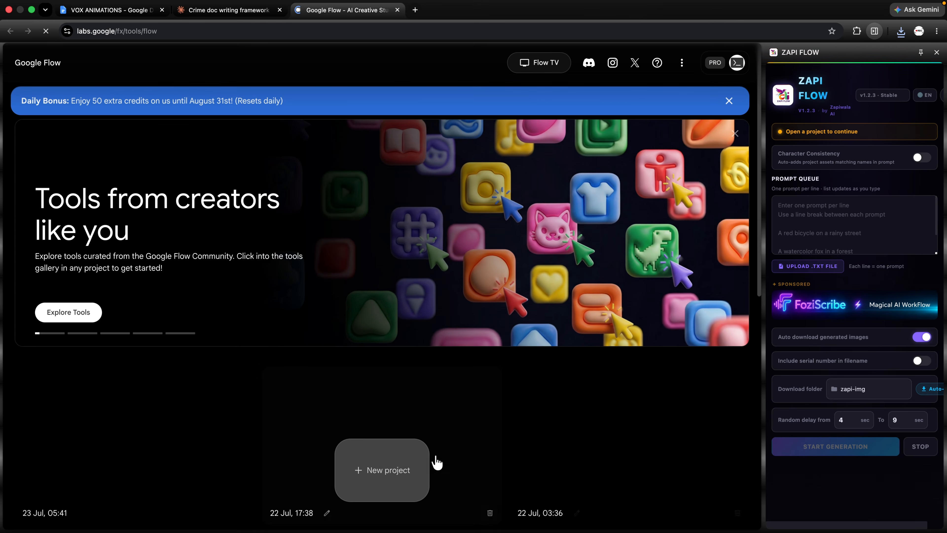
pyautogui.click(417, 476)
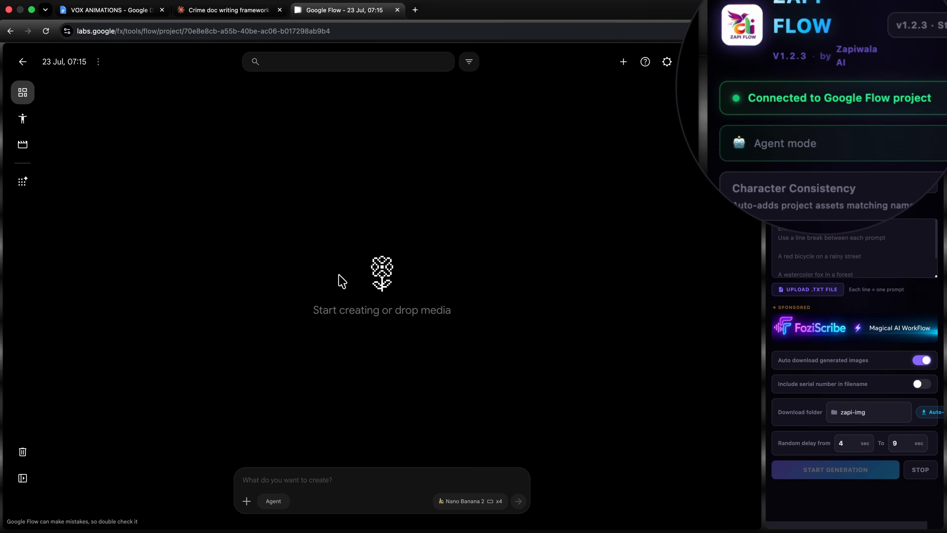
# Set the Google Flow project's image generation to one output per prompt (1x)
pyautogui.click(447, 501)
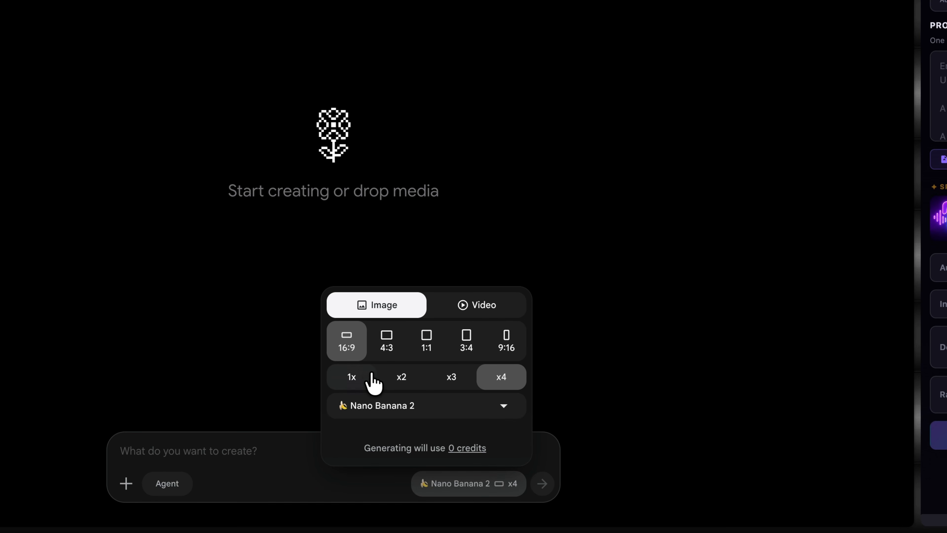
pyautogui.click(350, 377)
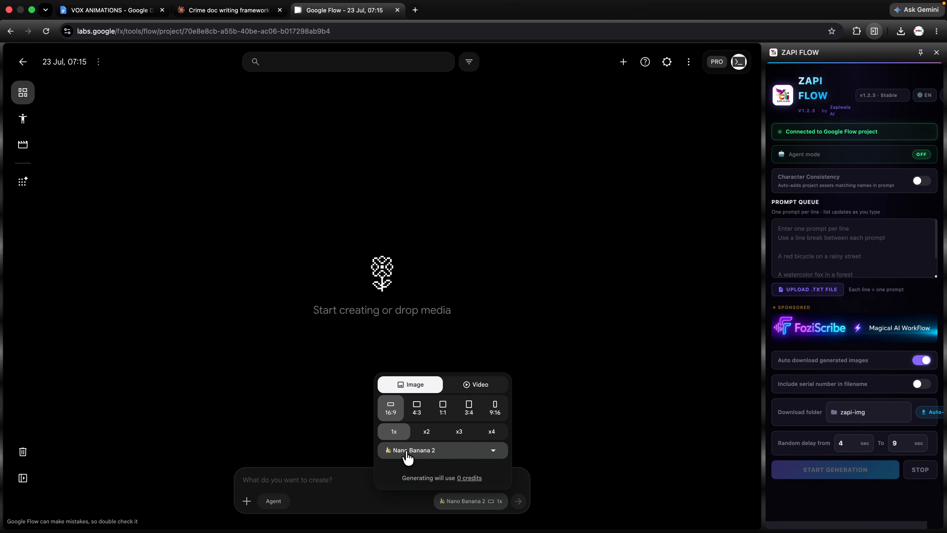
pyautogui.click(349, 488)
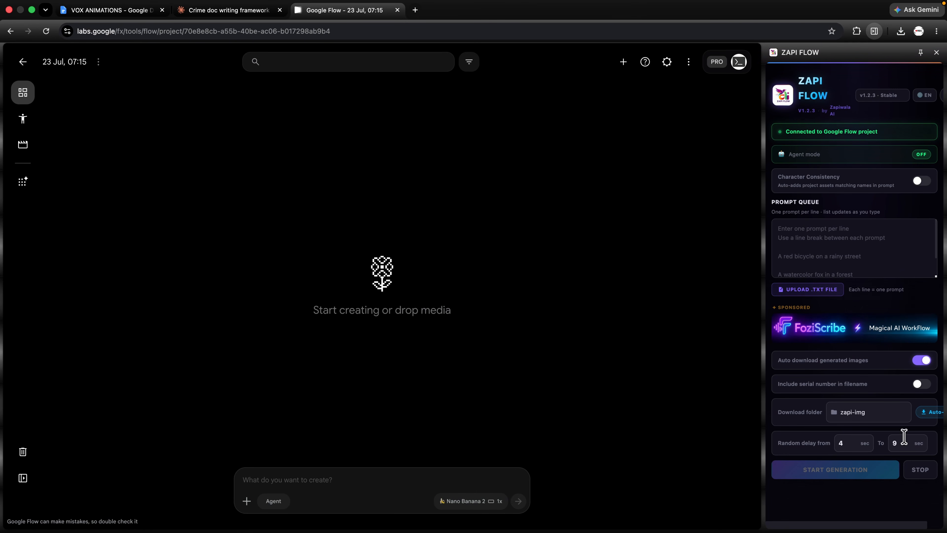
# Load the downloaded prompts text file into ZAPI FLOW's prompt queue and start the bulk image generation
pyautogui.click(920, 383)
pyautogui.click(898, 408)
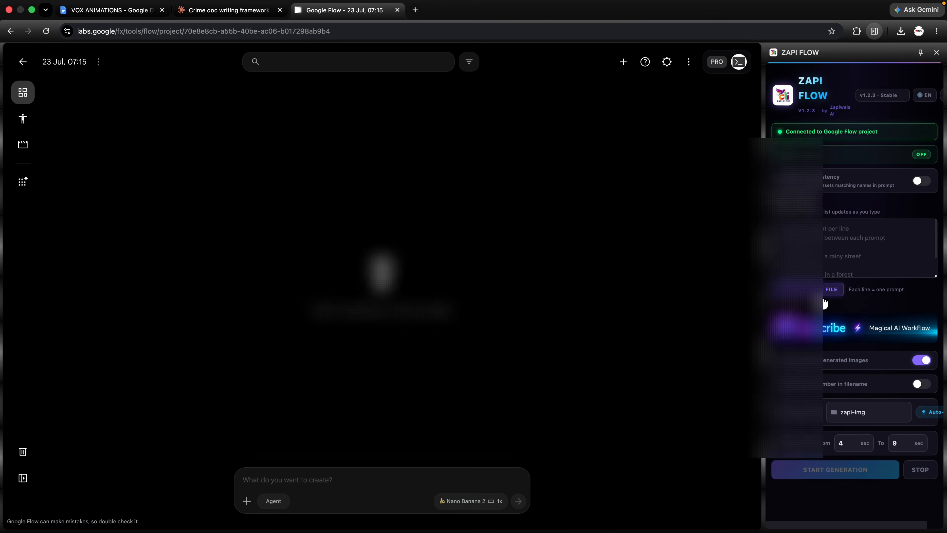
pyautogui.click(811, 290)
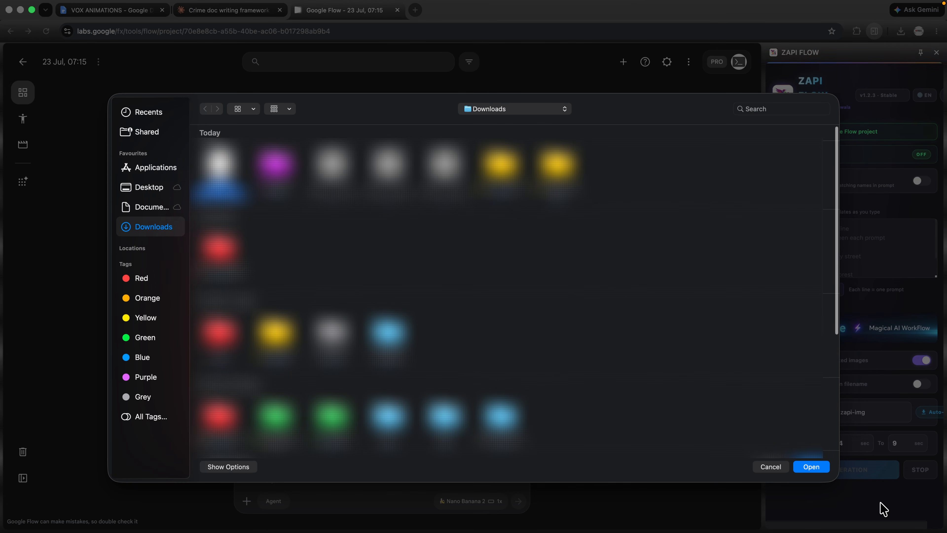
pyautogui.click(812, 467)
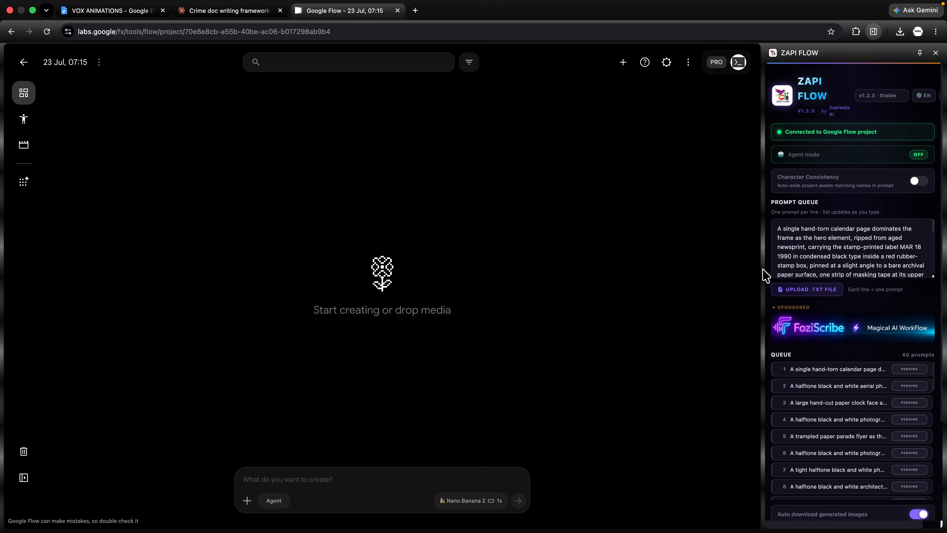
pyautogui.scroll(-4, 840, 373)
pyautogui.click(821, 500)
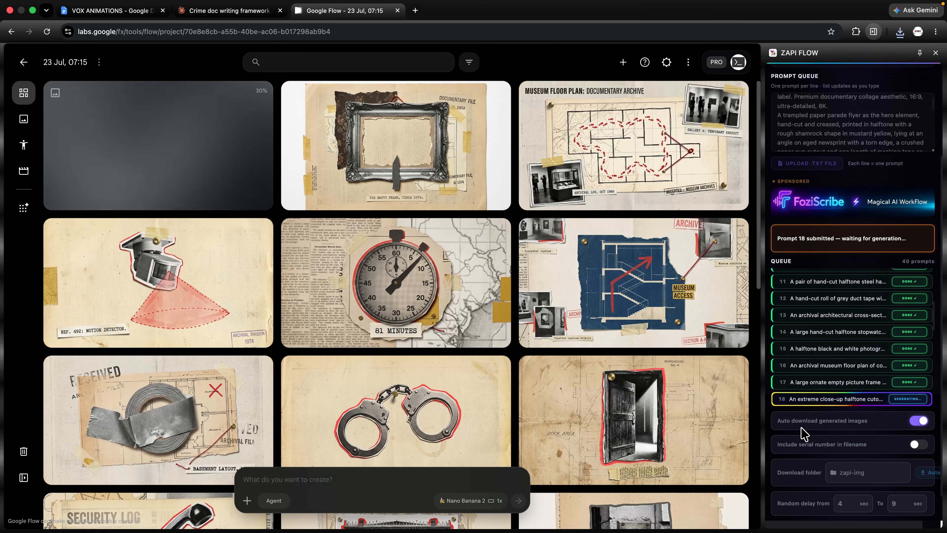
# Look through the prompt queue and the generated collage images down to the March 18 calendar page, and close ZAPI FLOW
pyautogui.scroll(-4, 806, 377)
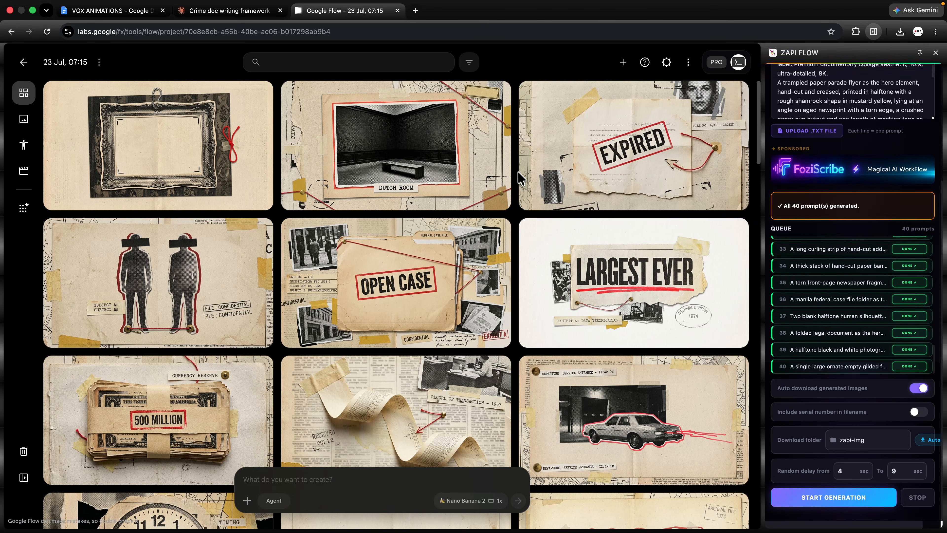
pyautogui.scroll(-5, 520, 178)
pyautogui.scroll(-5, 521, 179)
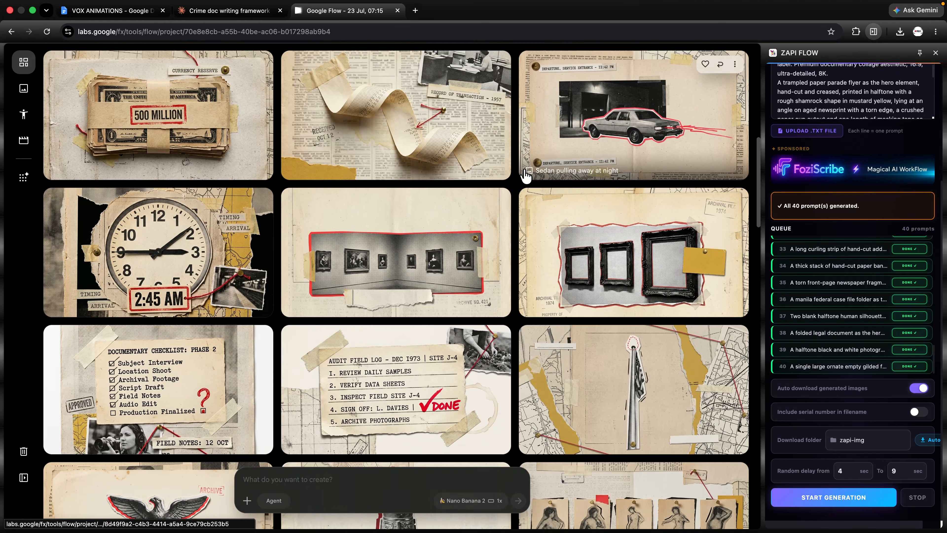
pyautogui.scroll(-10, 524, 174)
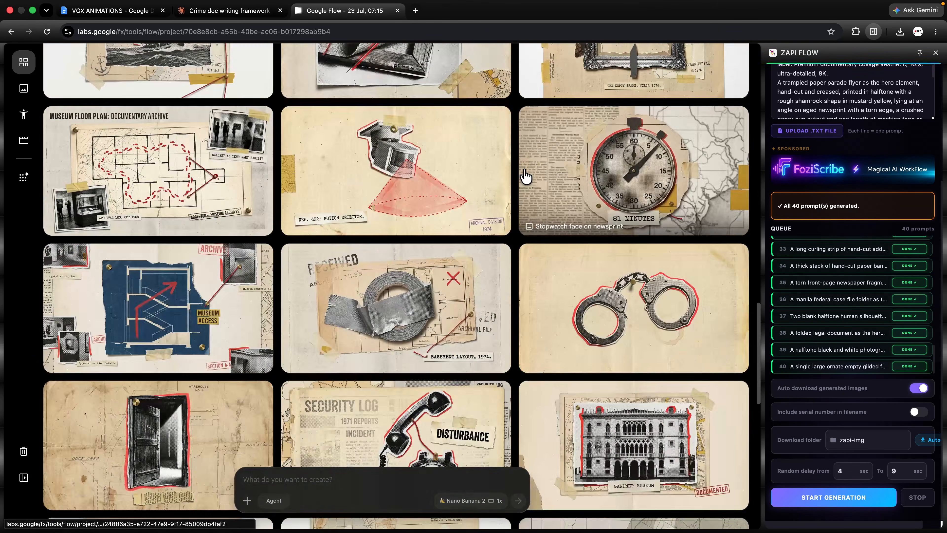
pyautogui.scroll(-3, 642, 209)
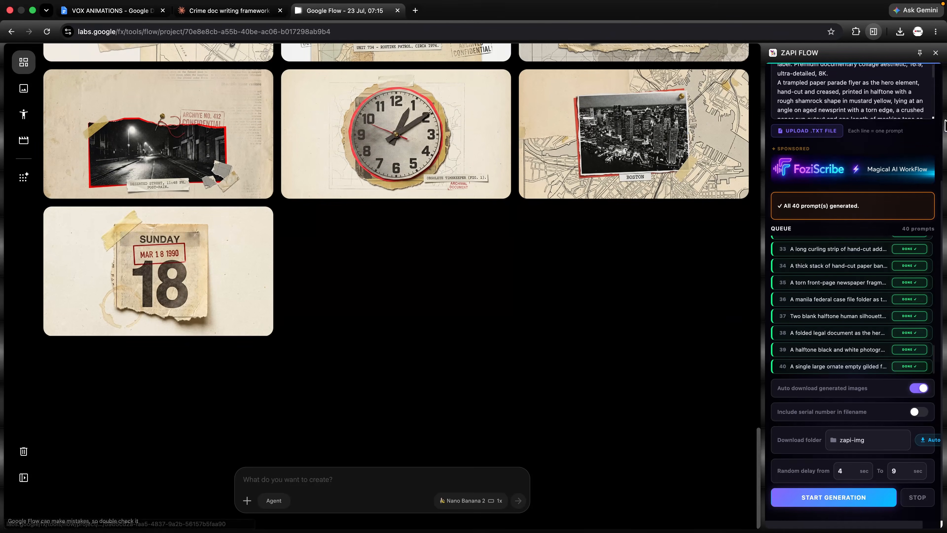
pyautogui.click(935, 53)
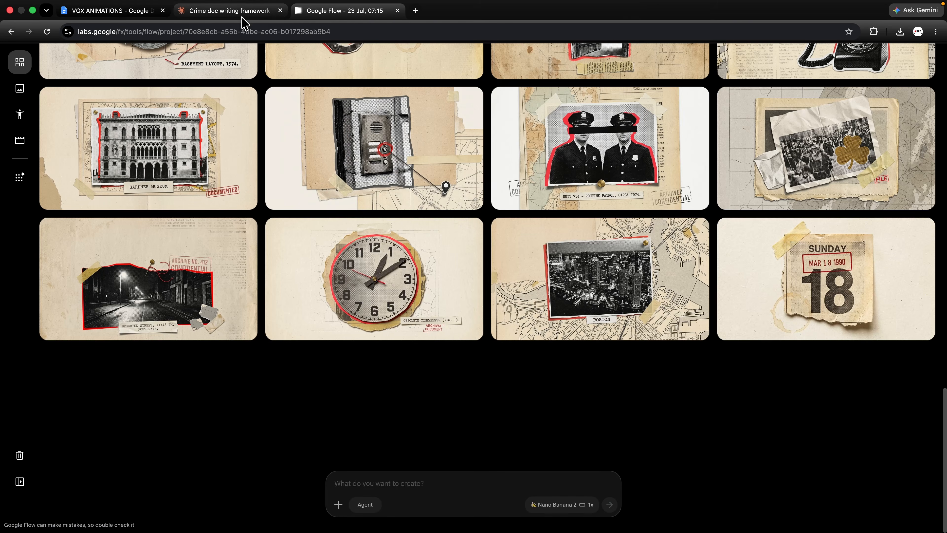
# Return to the Claude chat, reply "next" to request the universal video prompt and read it through to its final rule
pyautogui.click(239, 16)
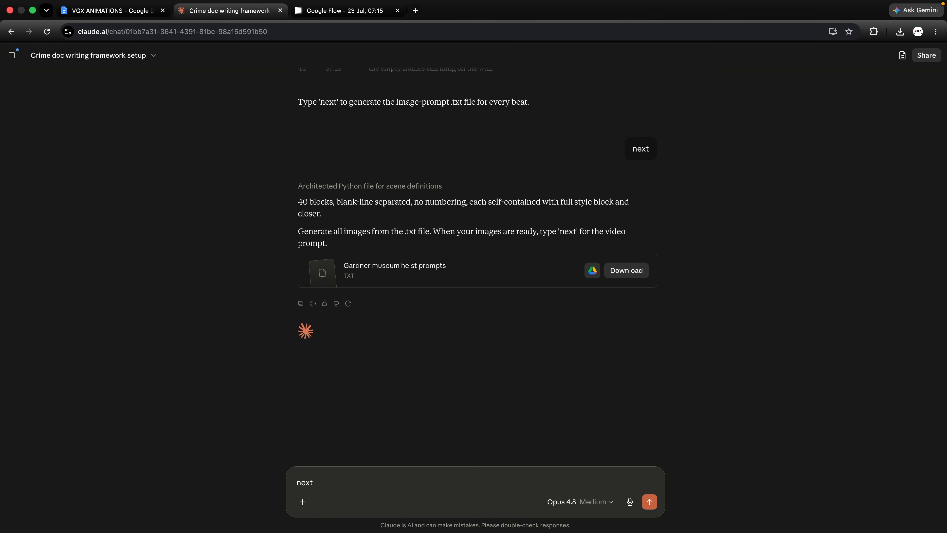
pyautogui.press('Return')
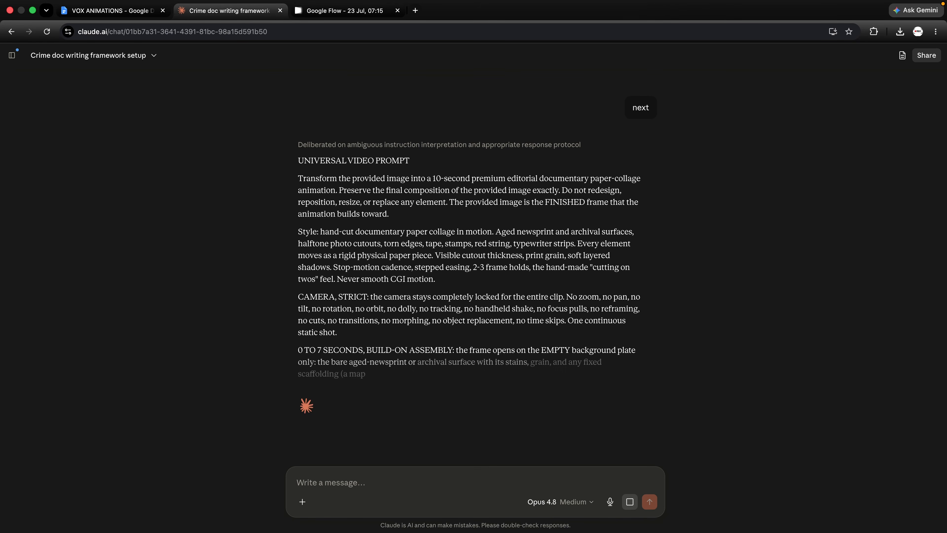
pyautogui.scroll(-1, 463, 334)
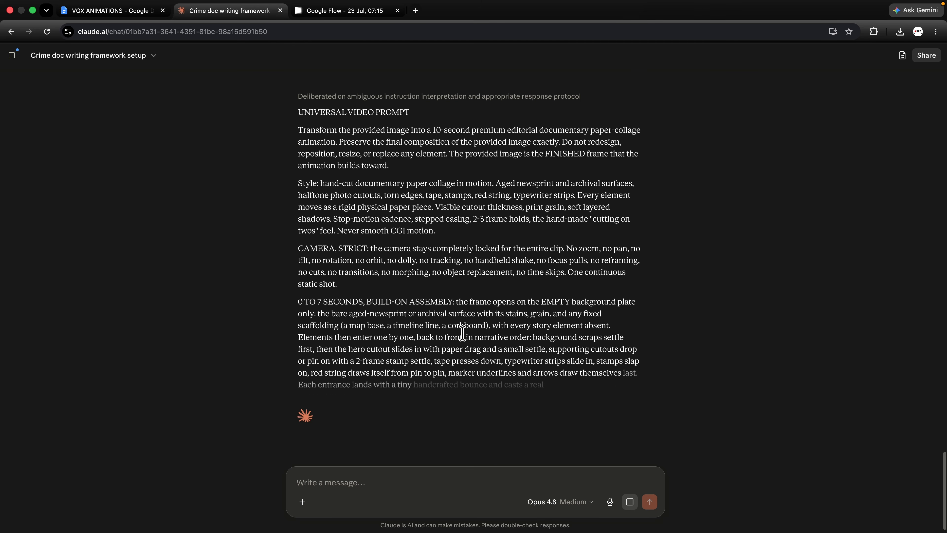
pyautogui.scroll(-2, 464, 334)
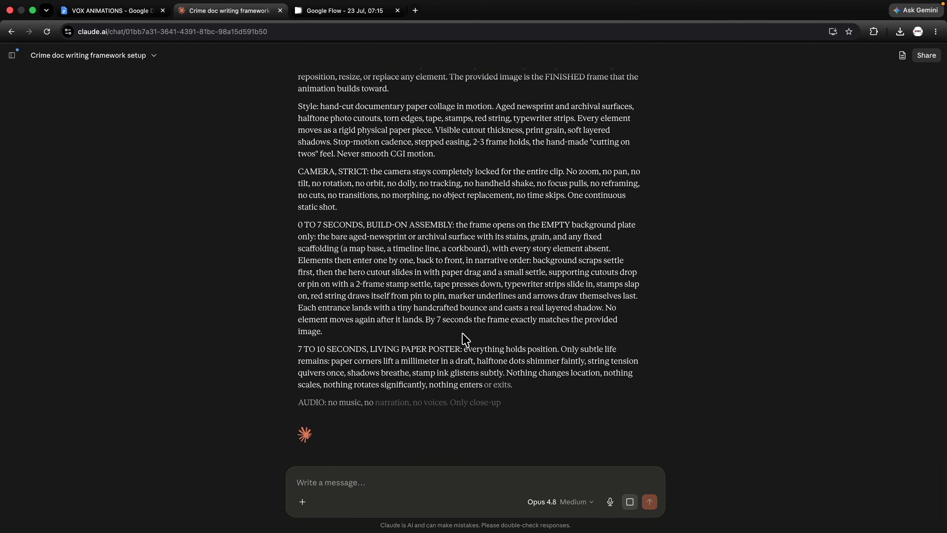
pyautogui.scroll(-1, 405, 339)
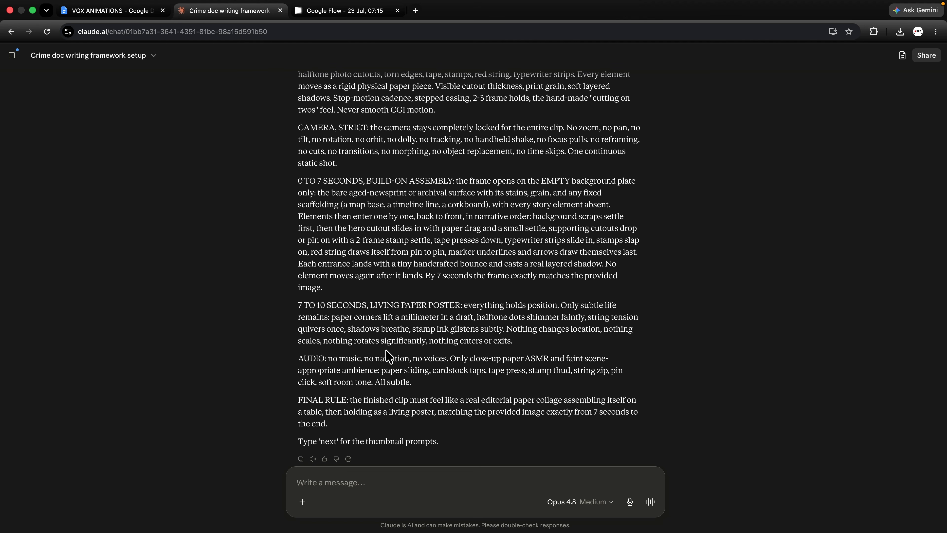
pyautogui.scroll(-1, 377, 357)
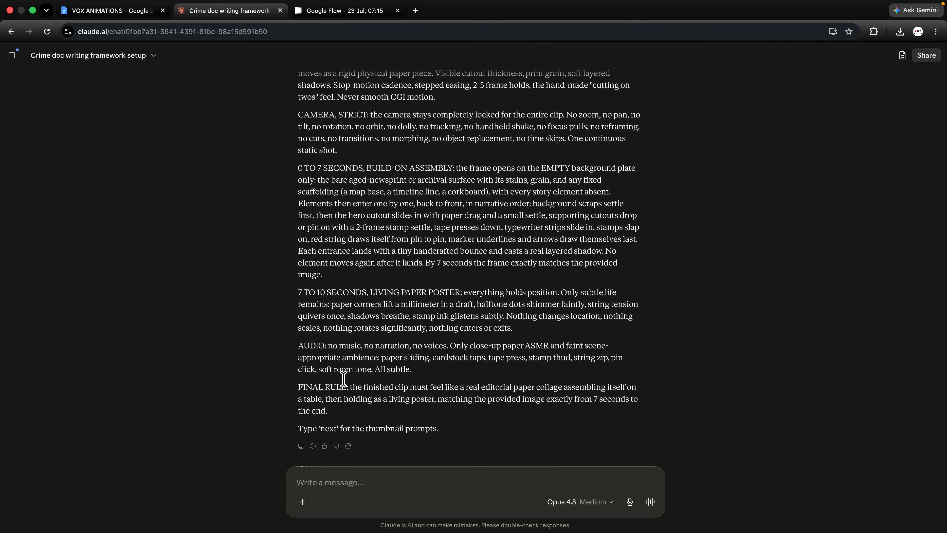
# Reread the sections of the universal video prompt and switch back to the Google Flow project
pyautogui.scroll(5, 344, 378)
pyautogui.scroll(-3, 360, 238)
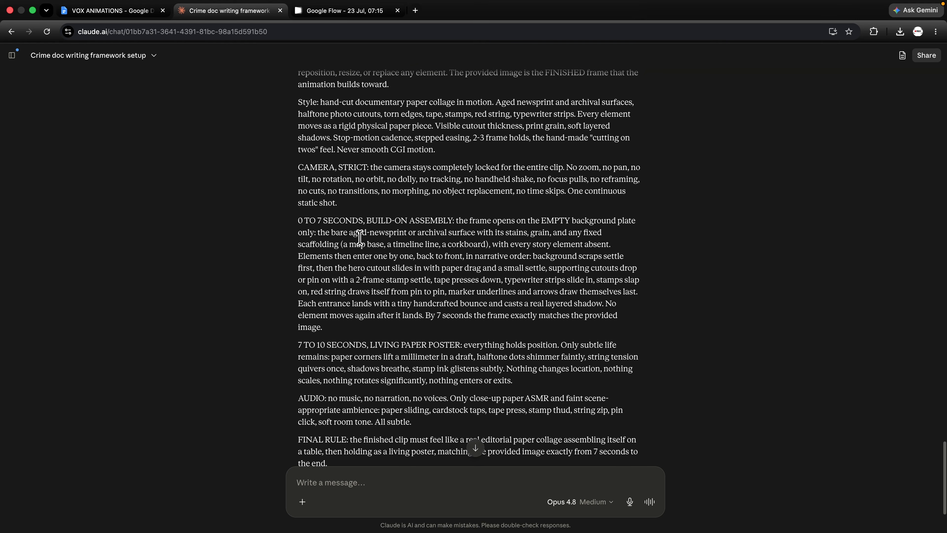
pyautogui.scroll(-2, 338, 419)
pyautogui.moveTo(336, 438); pyautogui.dragTo(273, 347)
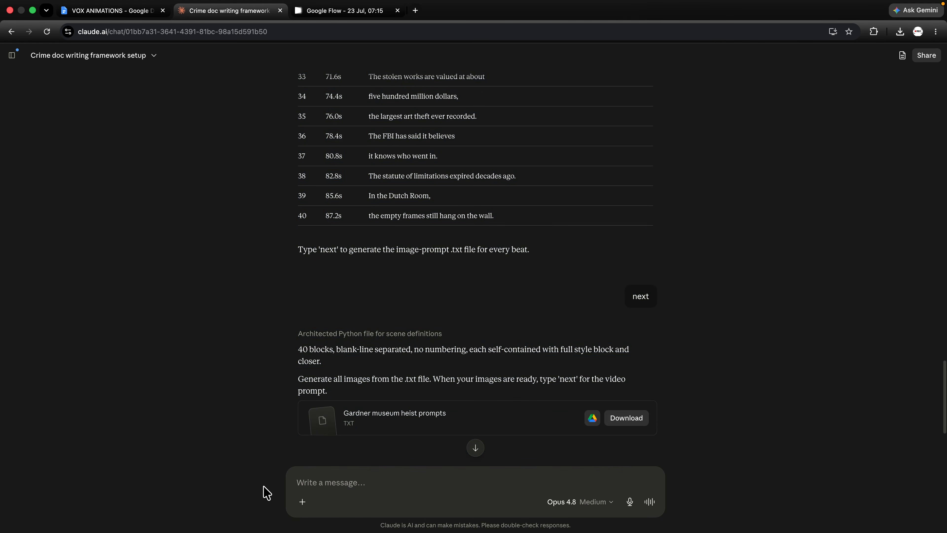
pyautogui.scroll(-15, 369, 393)
pyautogui.click(350, 12)
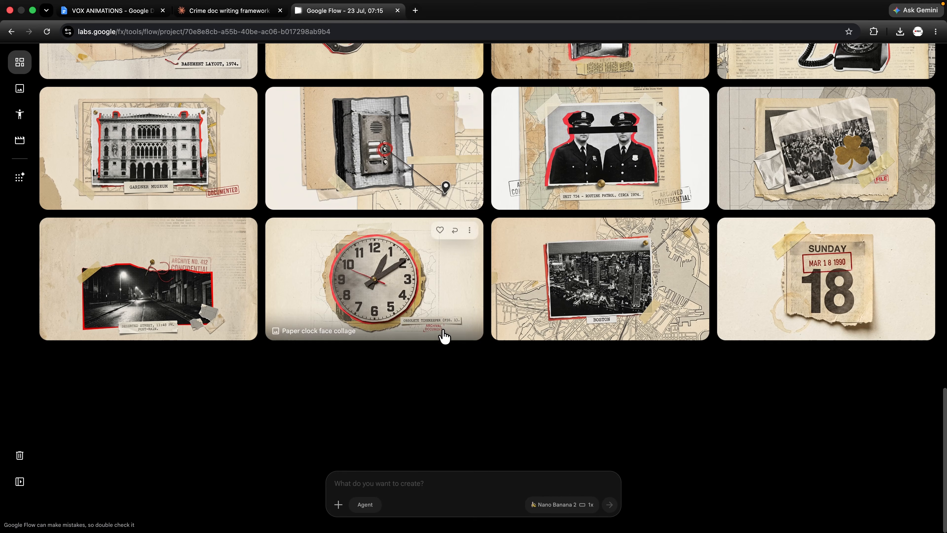
# Configure the prompt box to generate one 16:9, 10-second video from ingredients with the Omni Flash model
pyautogui.click(424, 484)
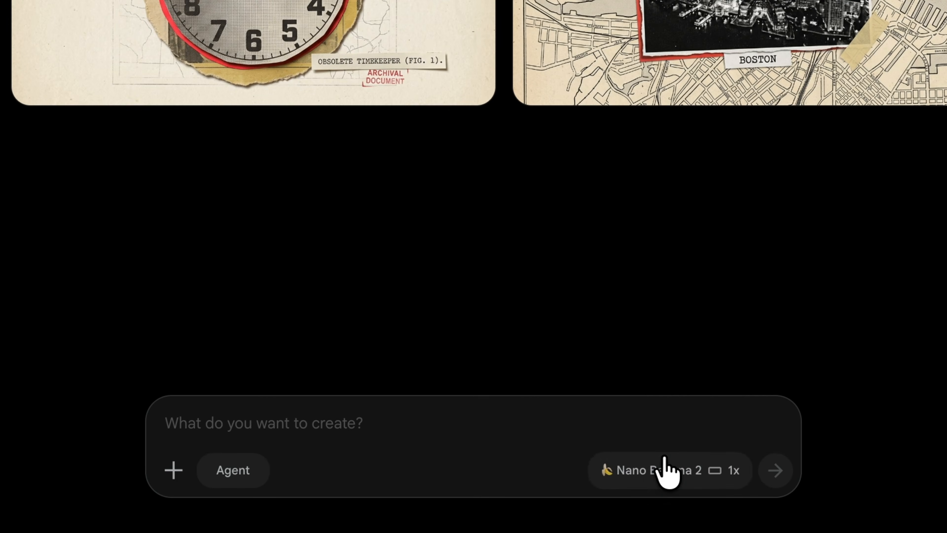
pyautogui.click(667, 471)
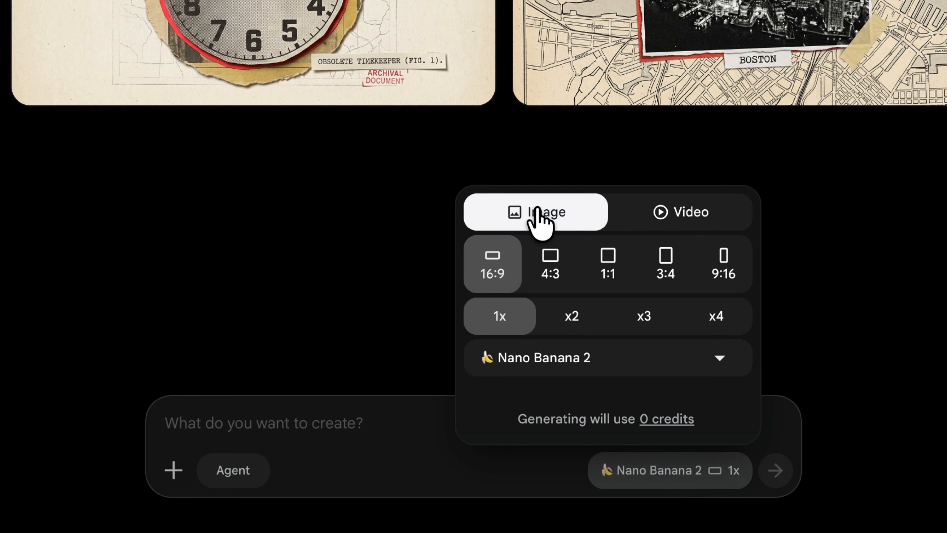
pyautogui.click(662, 217)
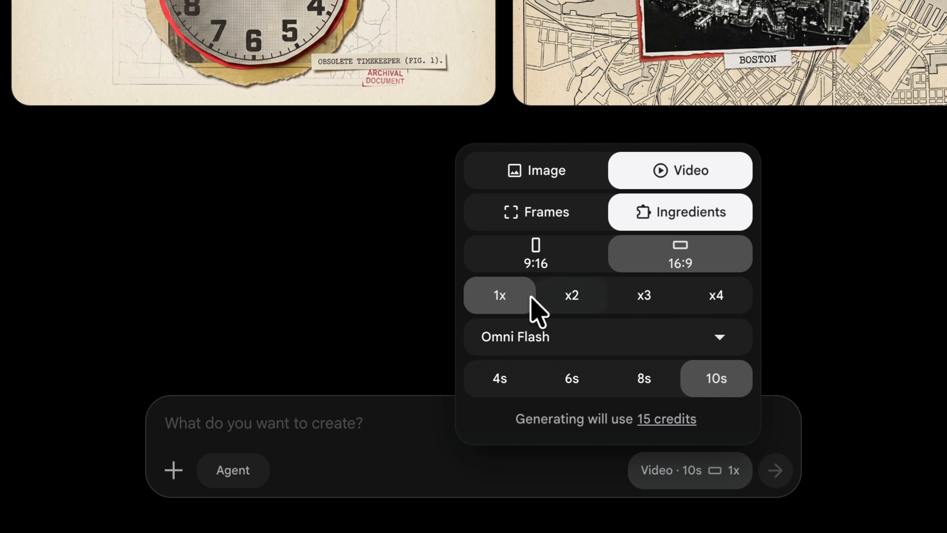
pyautogui.click(577, 300)
pyautogui.click(638, 301)
pyautogui.click(485, 295)
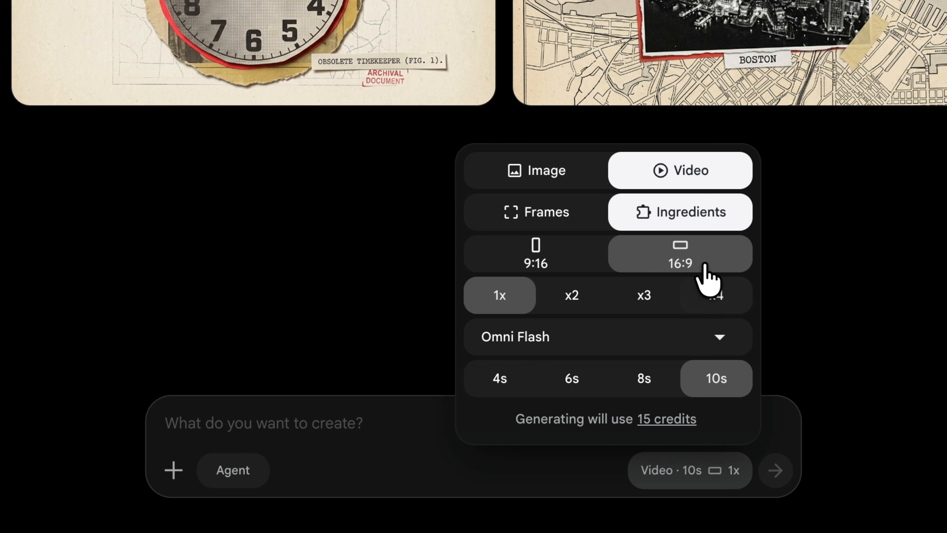
pyautogui.click(561, 337)
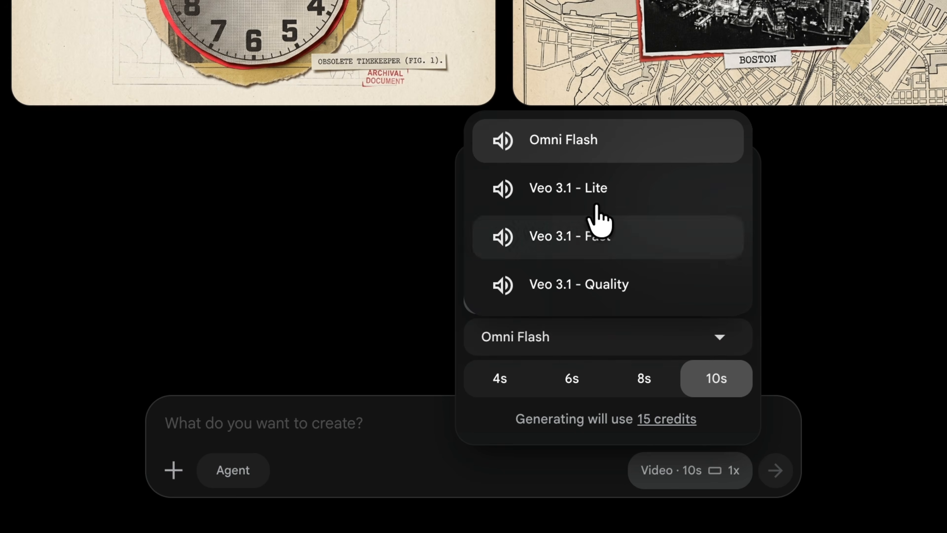
pyautogui.click(515, 333)
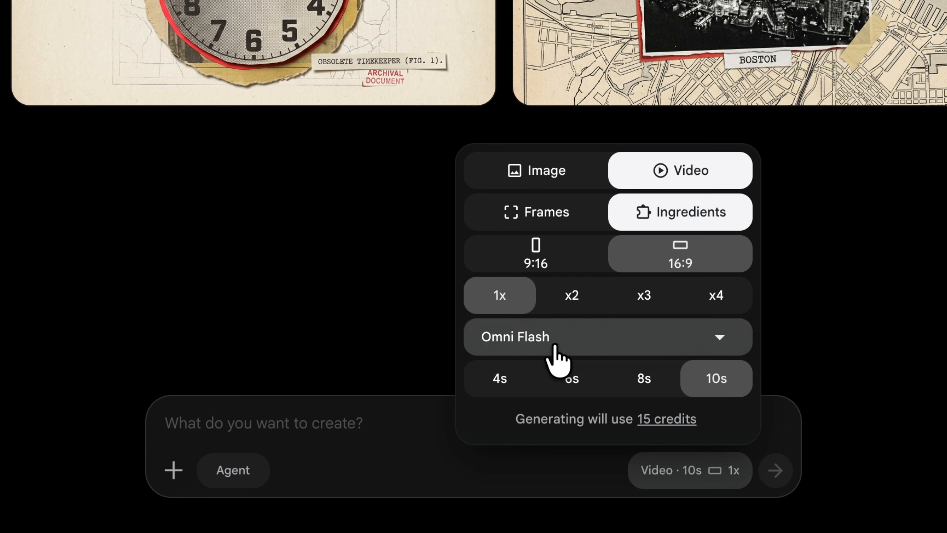
pyautogui.click(703, 126)
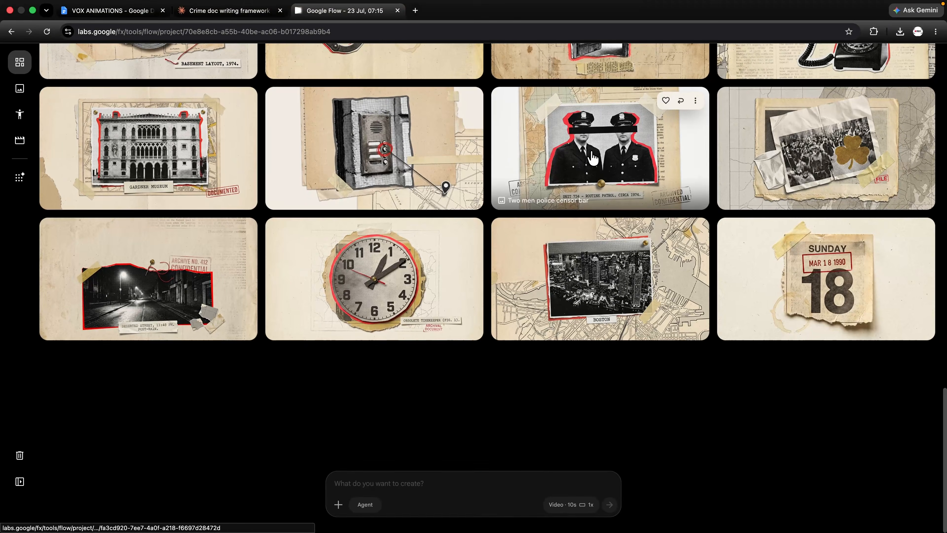
# Generate a video clip from the two policemen collage image using the copied universal video prompt
pyautogui.moveTo(593, 158); pyautogui.dragTo(406, 481)
pyautogui.click(406, 481)
pyautogui.press('super+v')
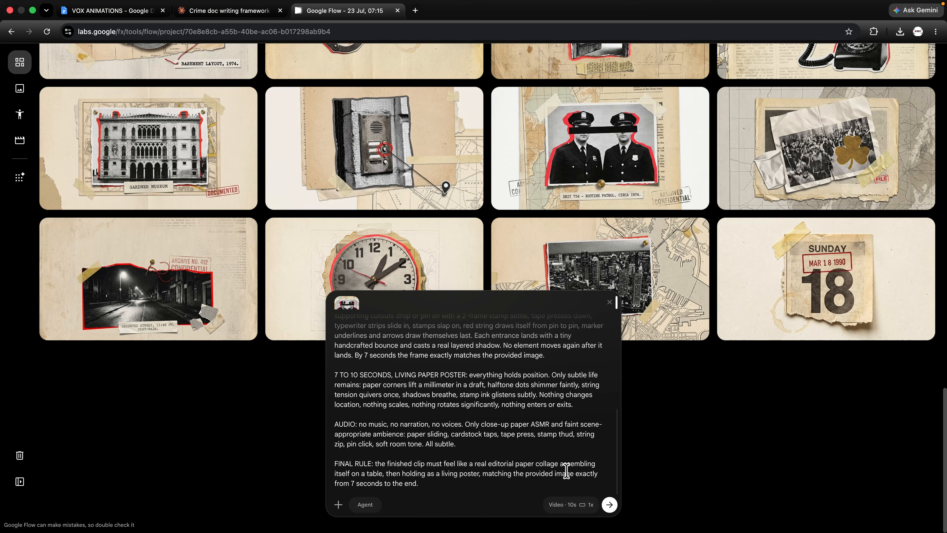
pyautogui.click(611, 509)
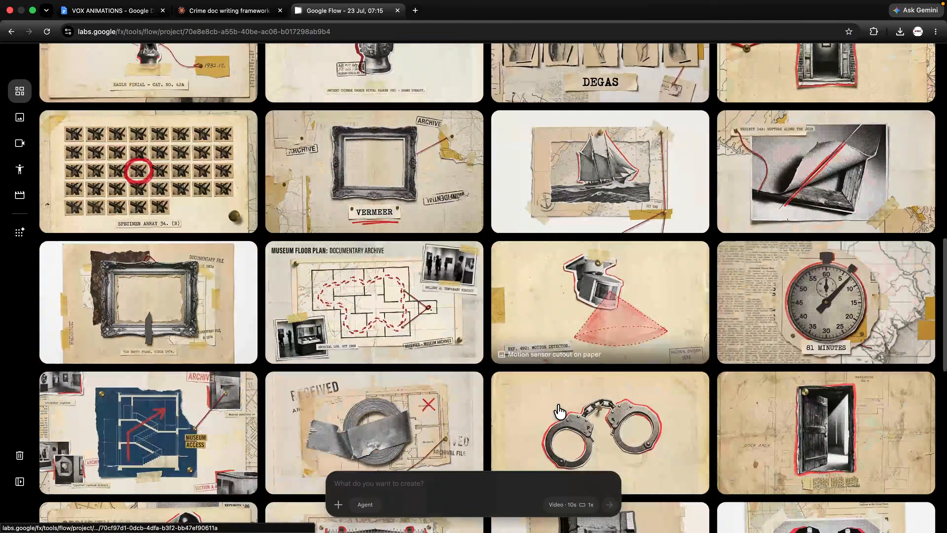
# Generate a video clip from the deserted night street collage image with the same universal video prompt
pyautogui.scroll(2, 641, 353)
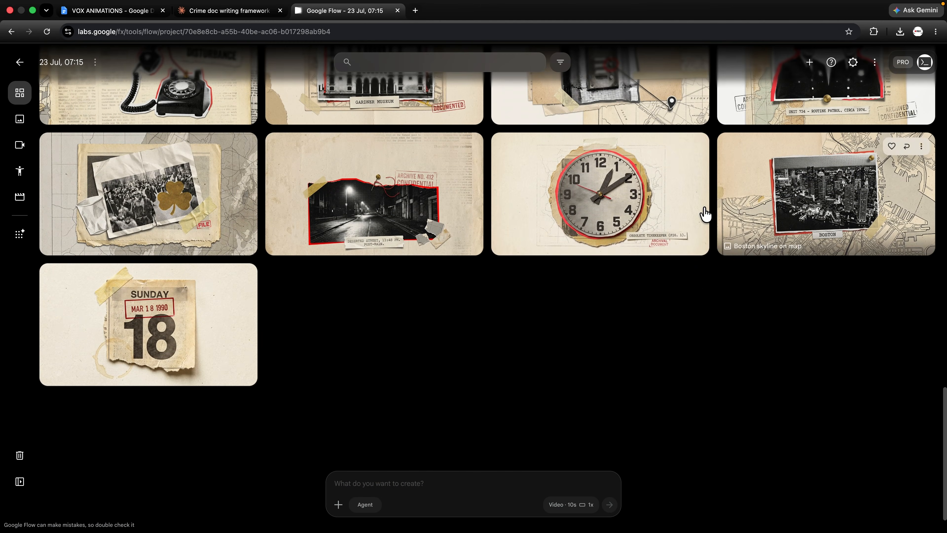
pyautogui.moveTo(405, 187); pyautogui.dragTo(402, 496)
pyautogui.press('super+v')
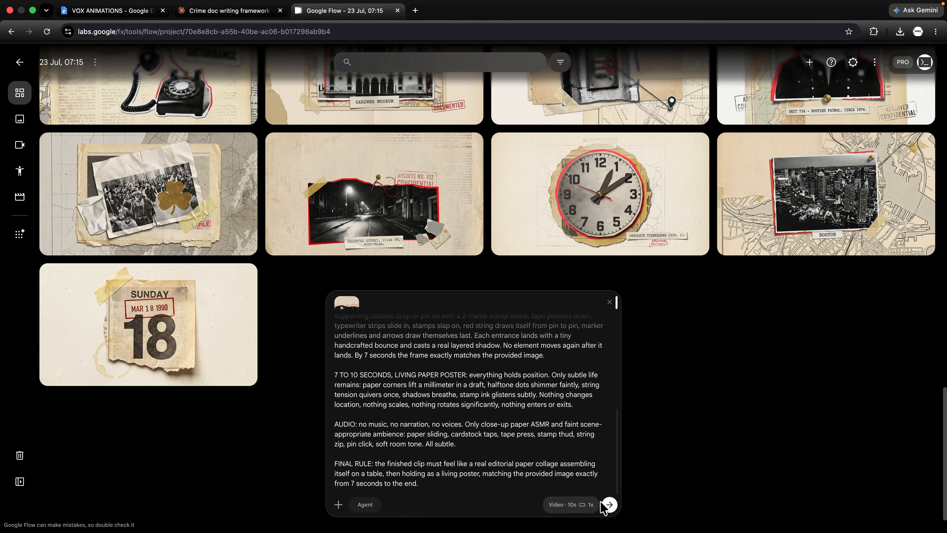
pyautogui.click(610, 505)
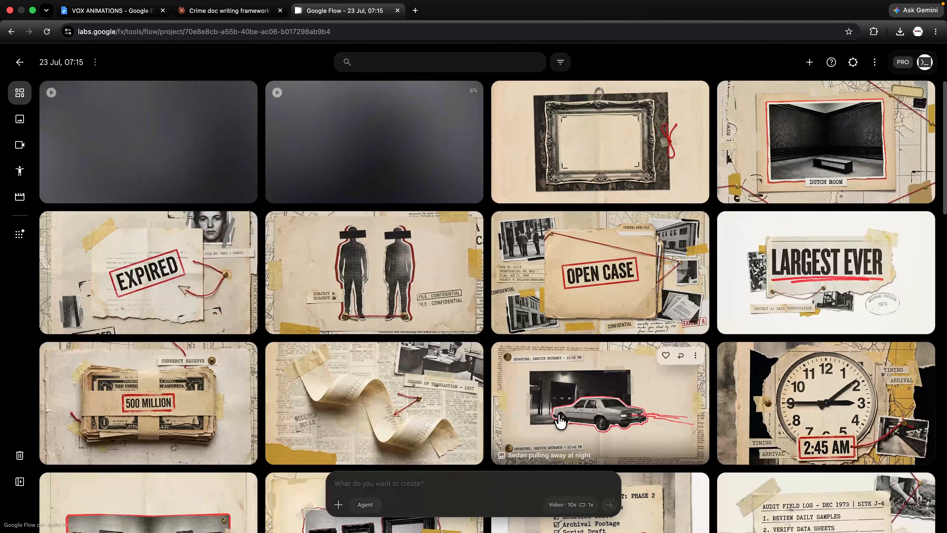
# Generate a video clip from the Gardner Museum collage image with the universal video prompt
pyautogui.scroll(5, 552, 347)
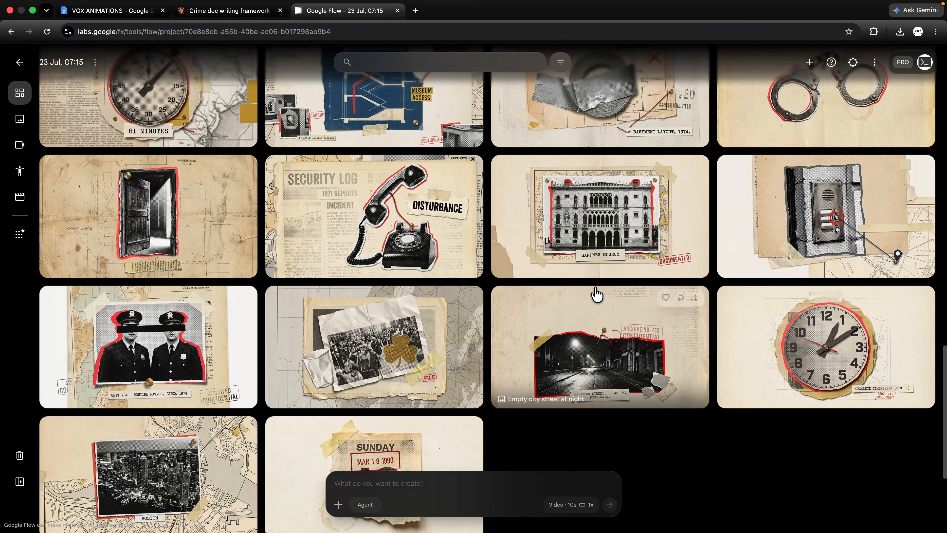
pyautogui.moveTo(599, 212); pyautogui.dragTo(384, 484)
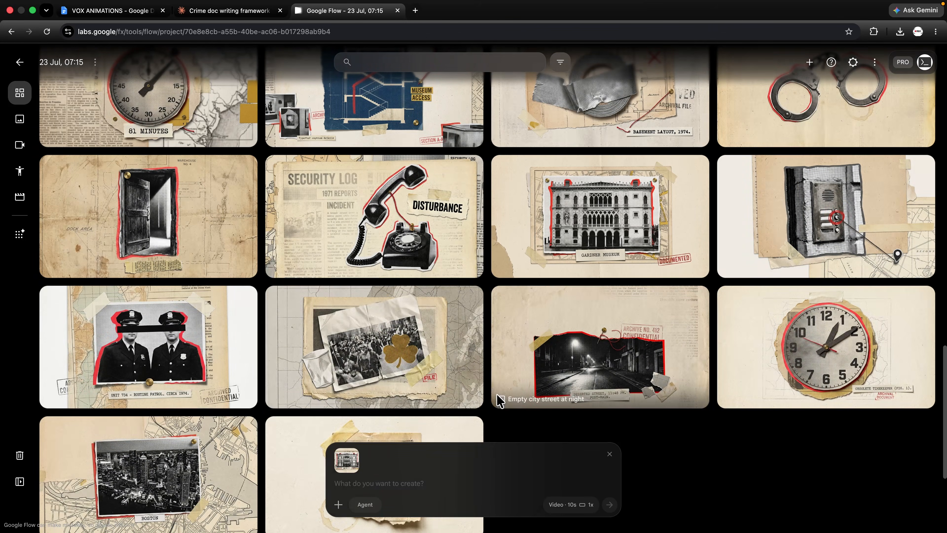
pyautogui.press('super+v')
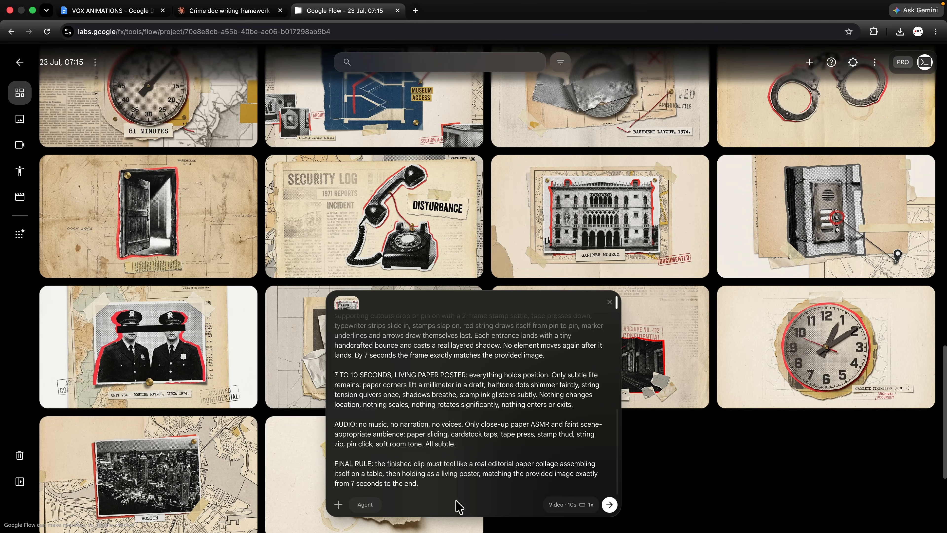
pyautogui.click(613, 506)
# Generate a video clip from the Security Log telephone collage image with the universal video prompt
pyautogui.scroll(-15, 567, 394)
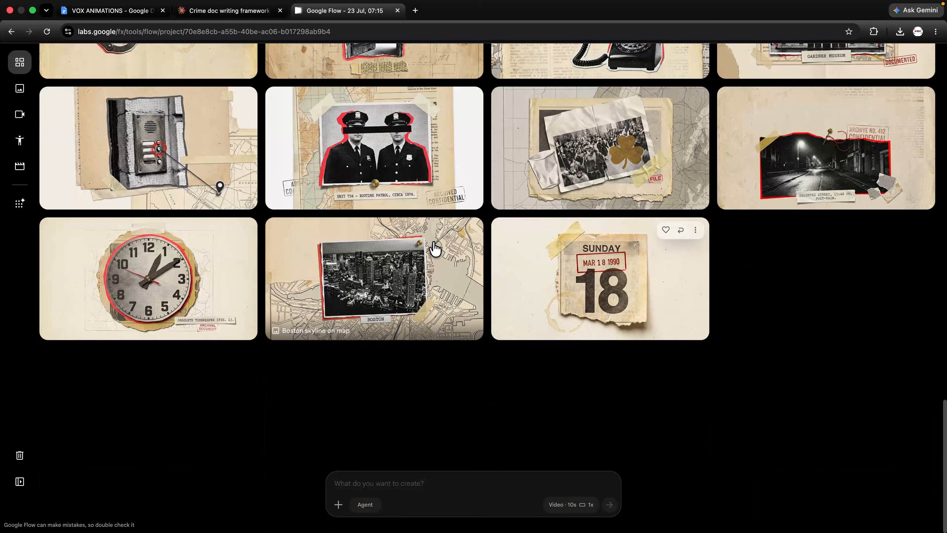
pyautogui.scroll(5, 437, 209)
pyautogui.moveTo(587, 213); pyautogui.dragTo(396, 502)
pyautogui.press('super+v')
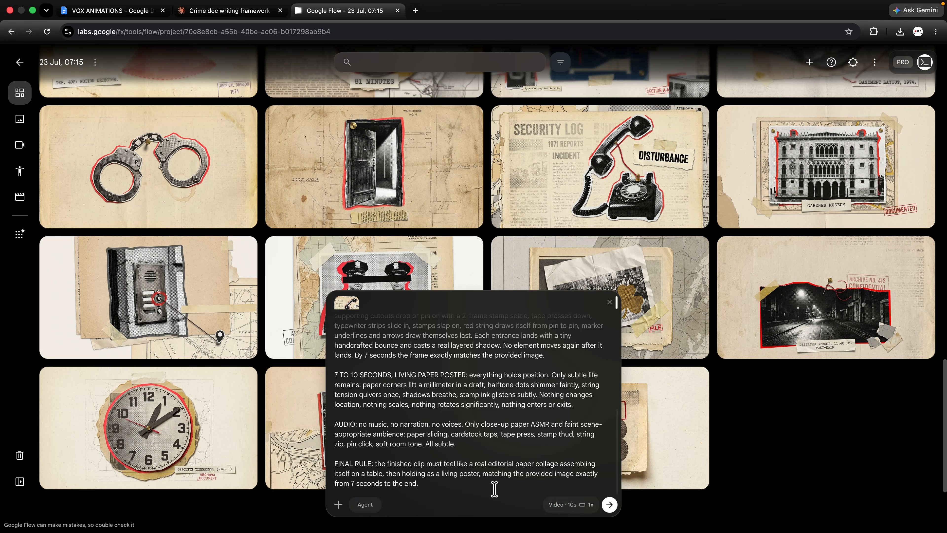
pyautogui.click(610, 505)
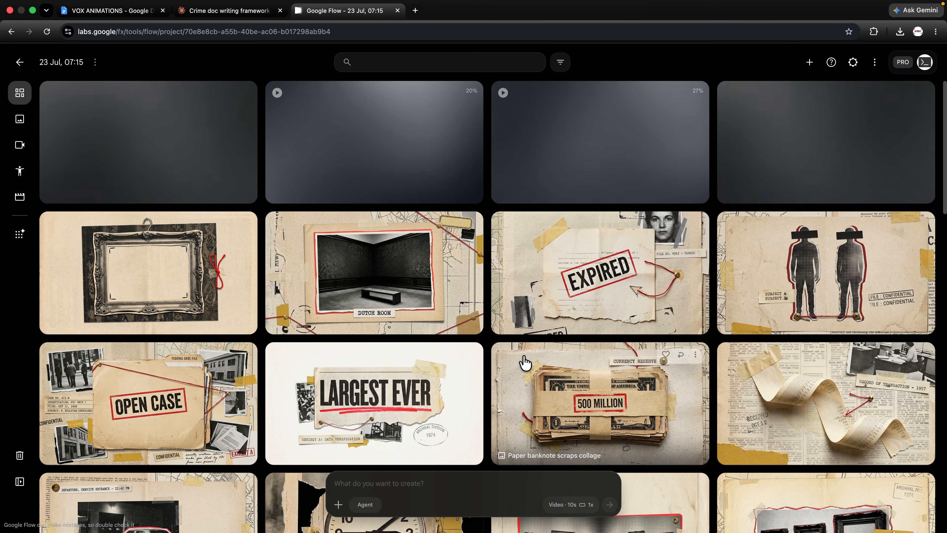
# Open Gemini in a new browser tab
pyautogui.click(415, 10)
pyautogui.write('gemini')
pyautogui.press('Return')
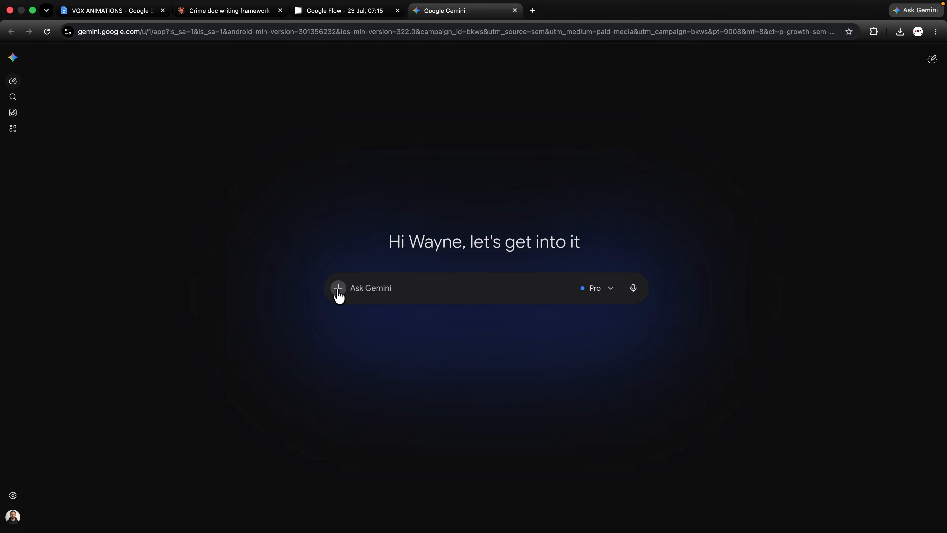
# Attach the telephone collage image from the zapi-img folder to the Gemini chat and submit it with the universal video prompt
pyautogui.click(339, 289)
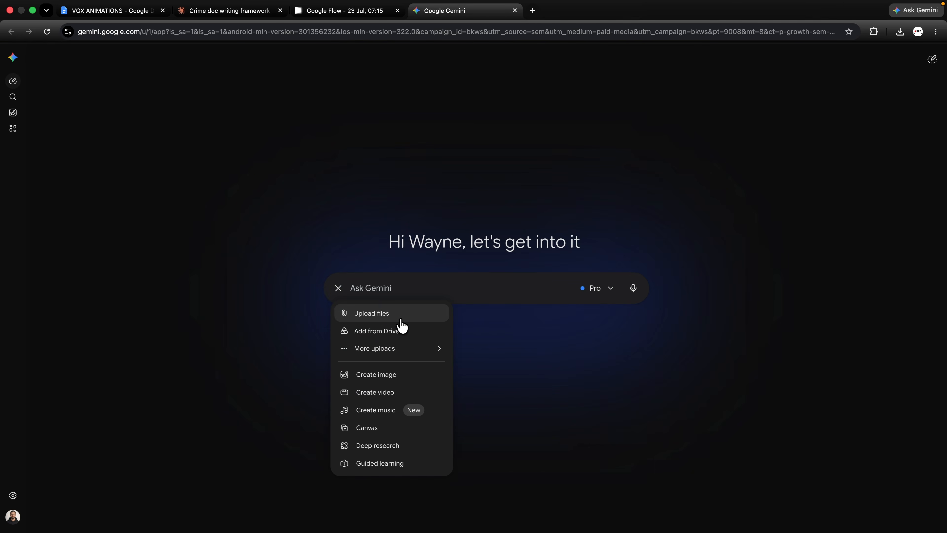
pyautogui.click(397, 315)
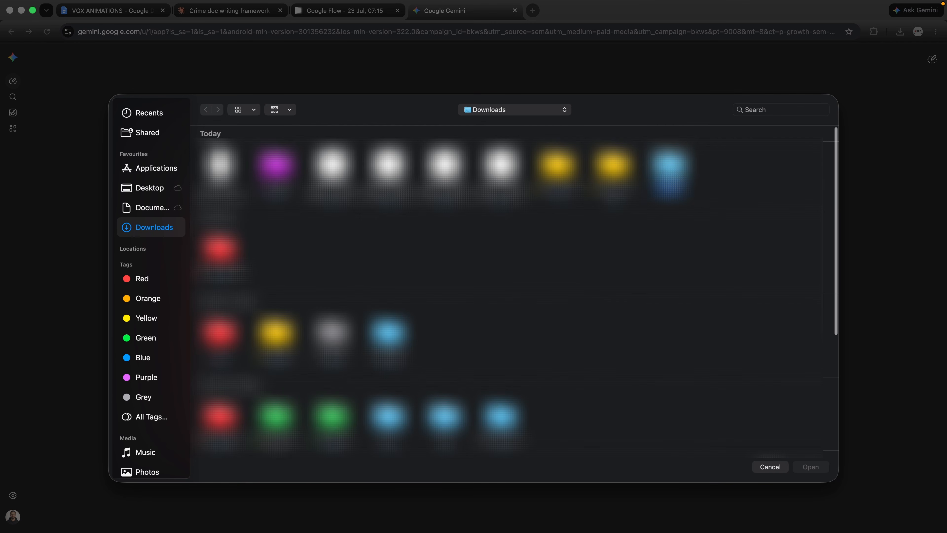
pyautogui.doubleClick(671, 174)
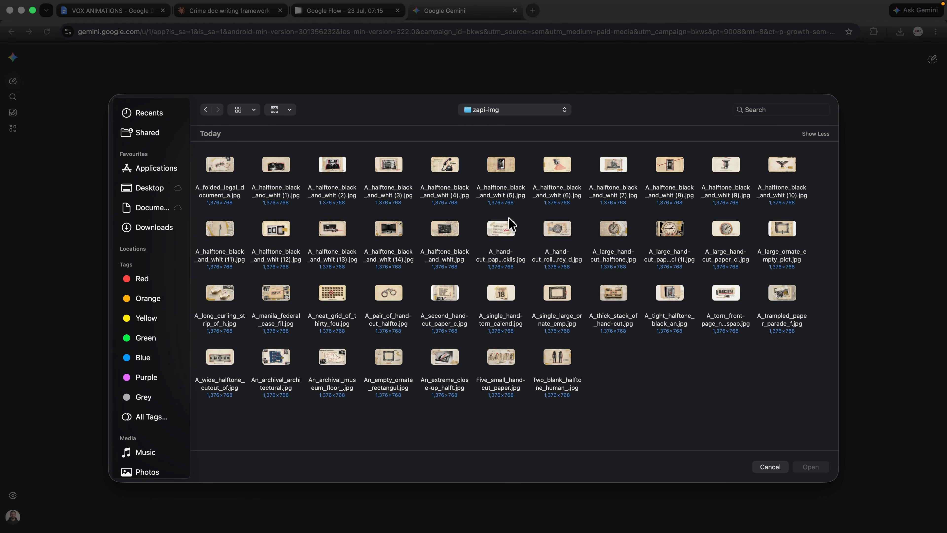
pyautogui.click(801, 468)
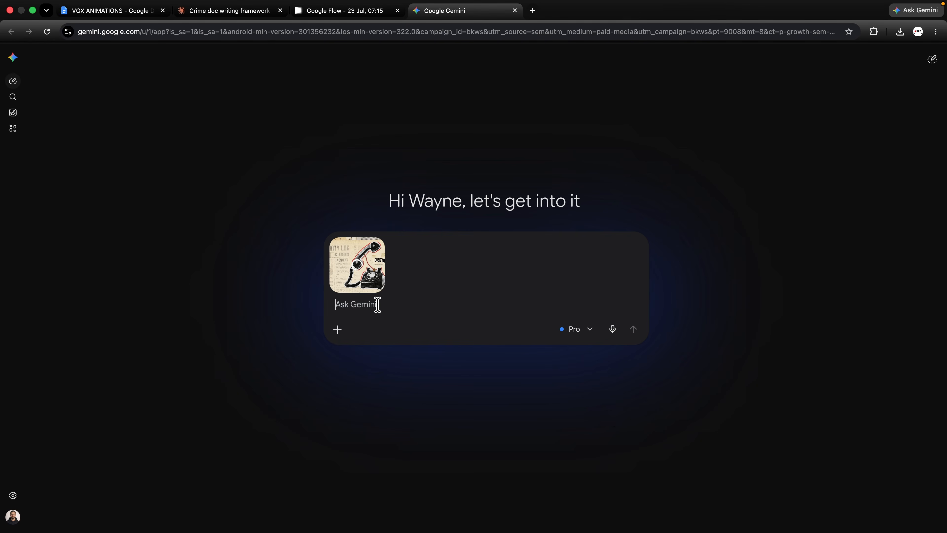
pyautogui.press('super+v')
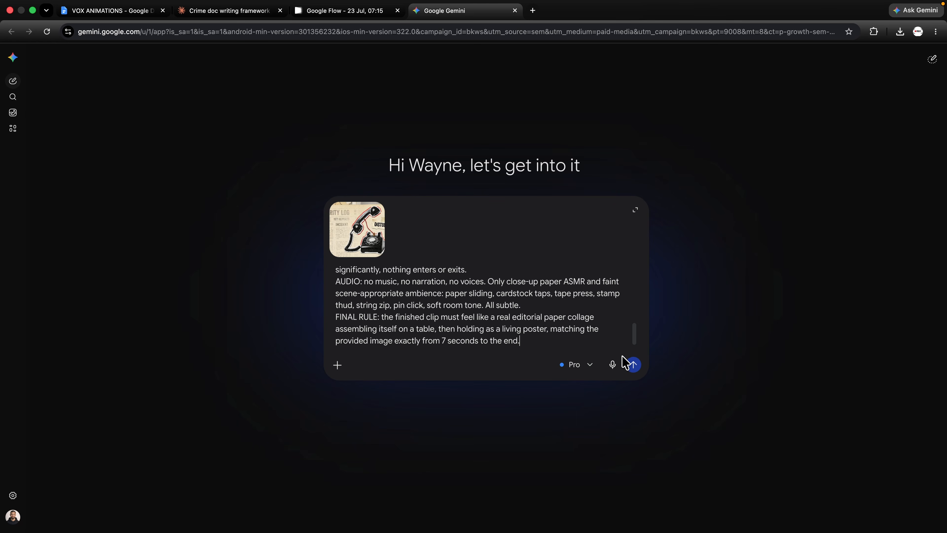
pyautogui.click(625, 359)
# Switch back to Google Flow, resubmit the failed telephone clip with its reused prompt and delete the failed entry
pyautogui.click(354, 11)
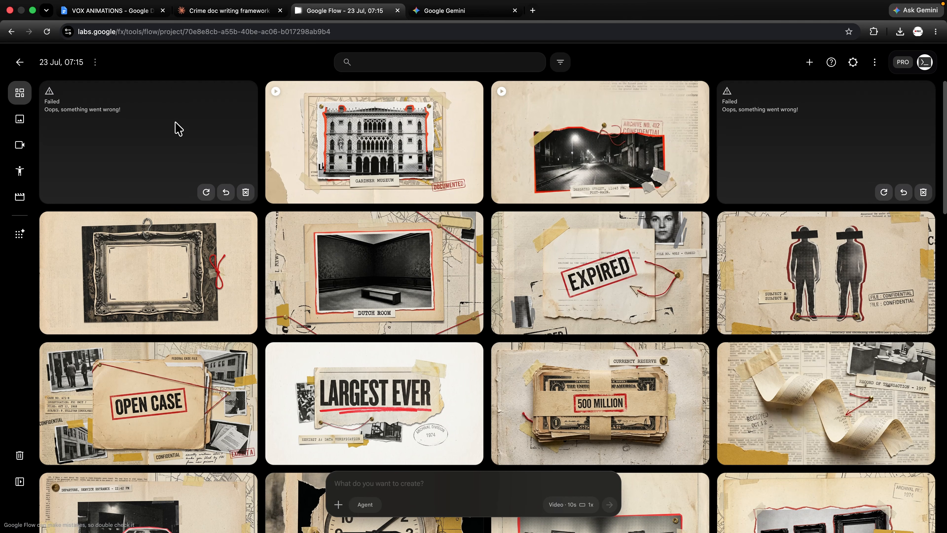
pyautogui.click(226, 192)
pyautogui.click(610, 505)
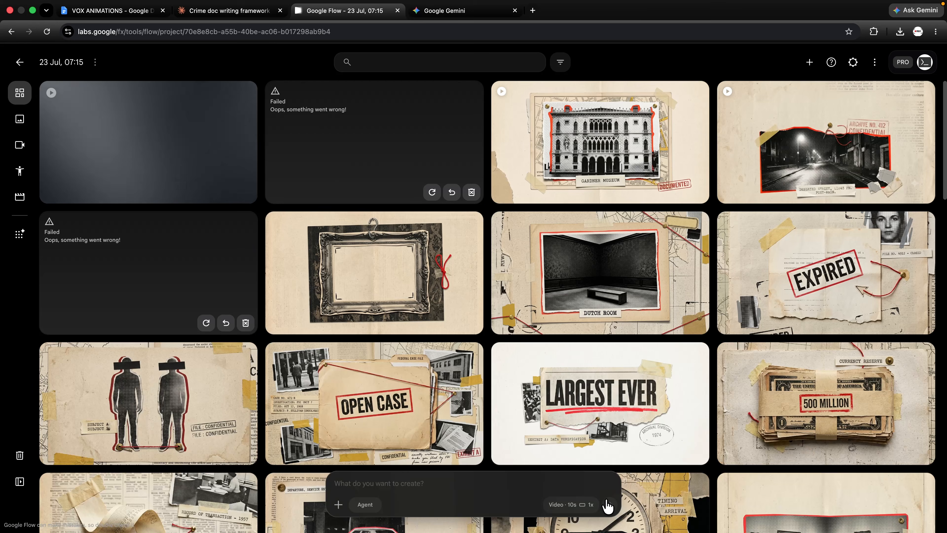
pyautogui.click(471, 192)
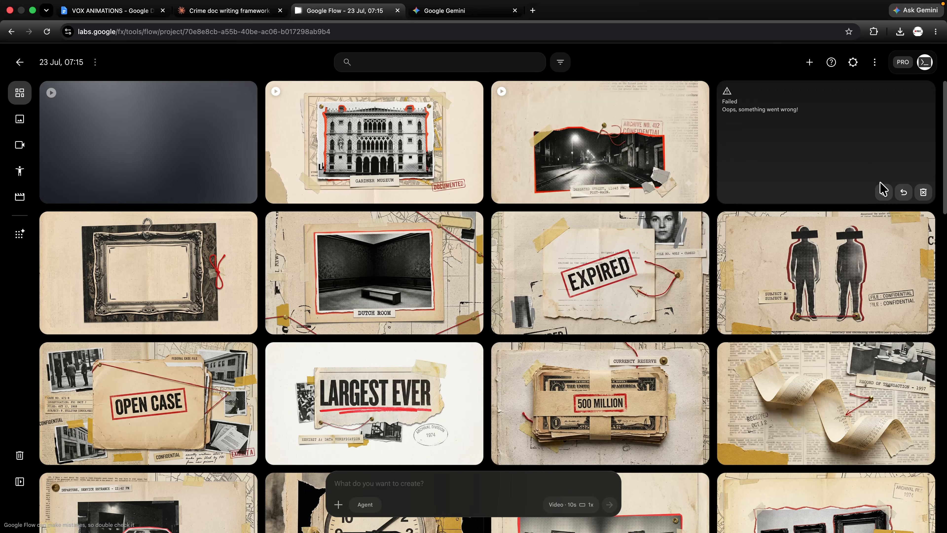
# Resubmit the failed policemen clip with its reused prompt and delete its failed entry
pyautogui.click(904, 192)
pyautogui.click(610, 505)
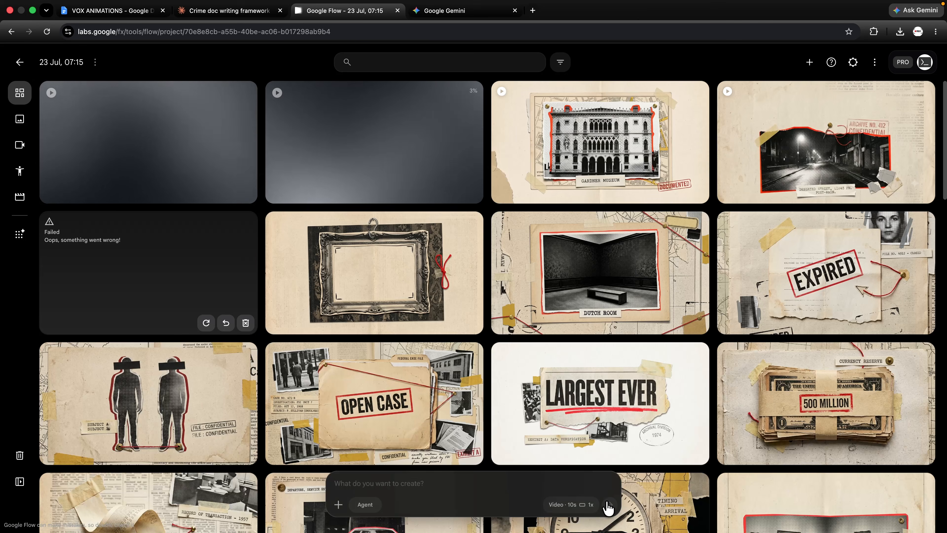
pyautogui.click(245, 323)
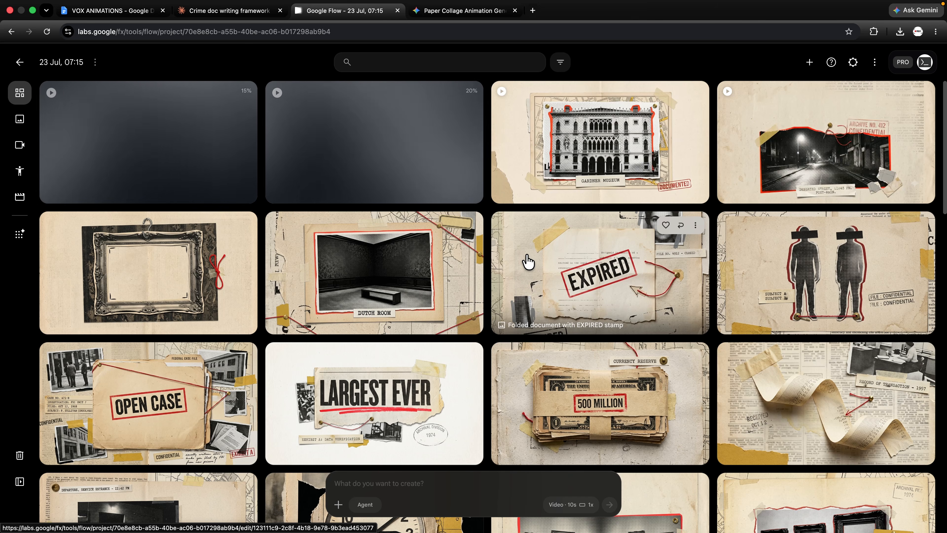
# Check the generation progress in Gemini and Google Flow, and play the telephone video in Gemini
pyautogui.click(471, 15)
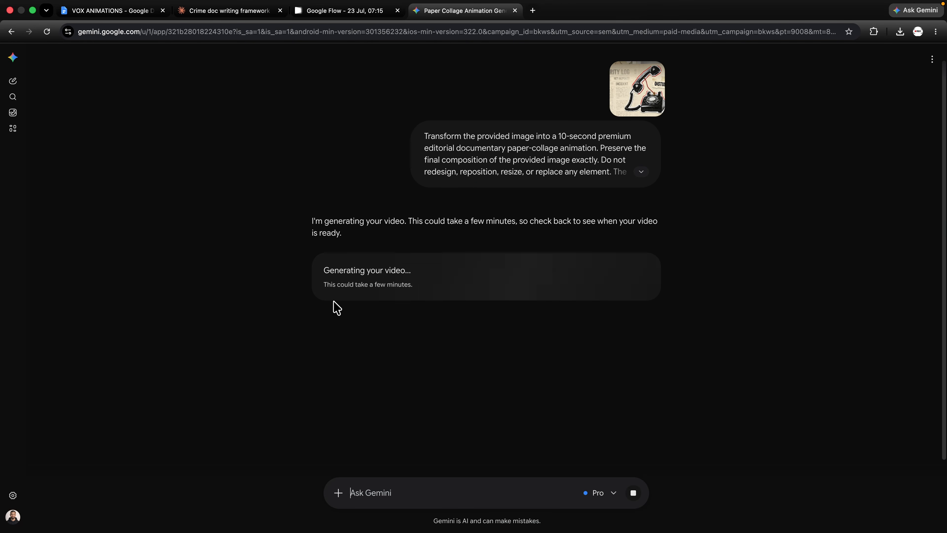
pyautogui.click(353, 14)
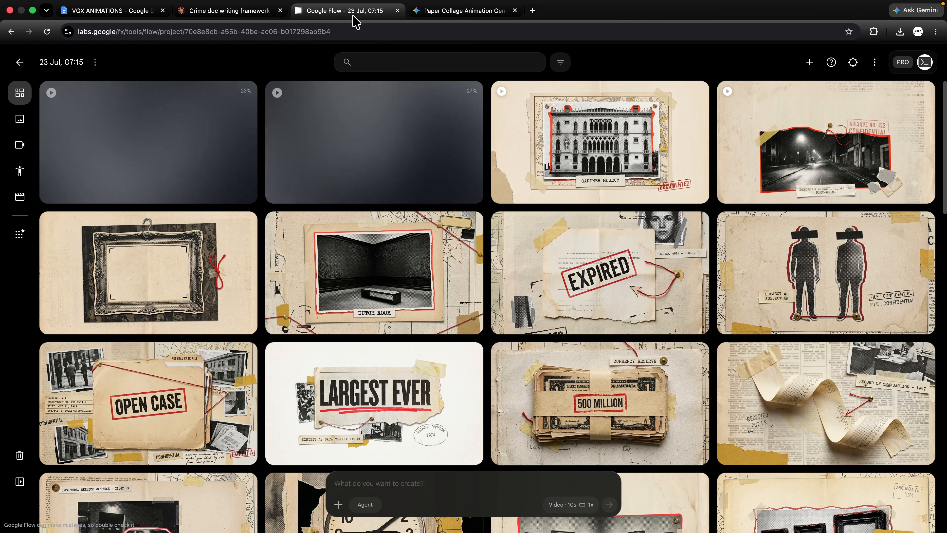
pyautogui.click(478, 15)
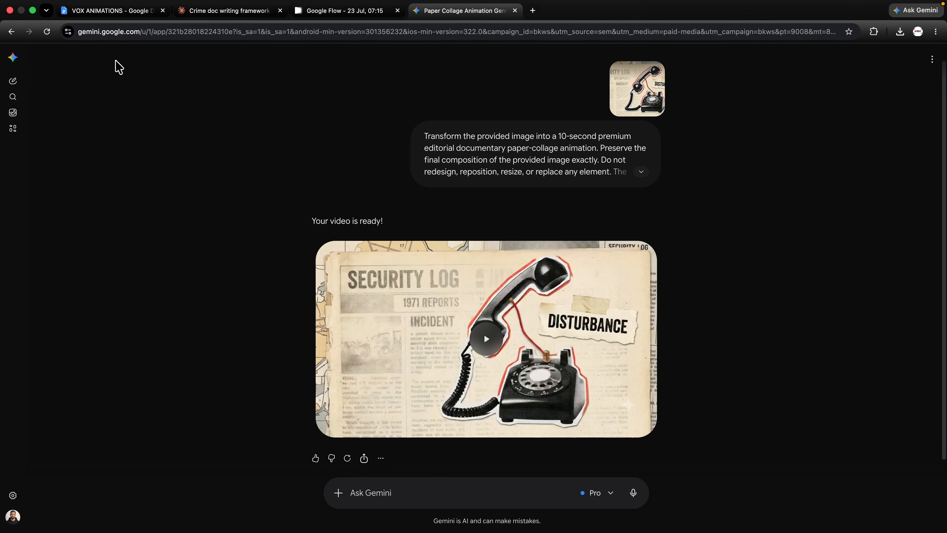
pyautogui.click(493, 338)
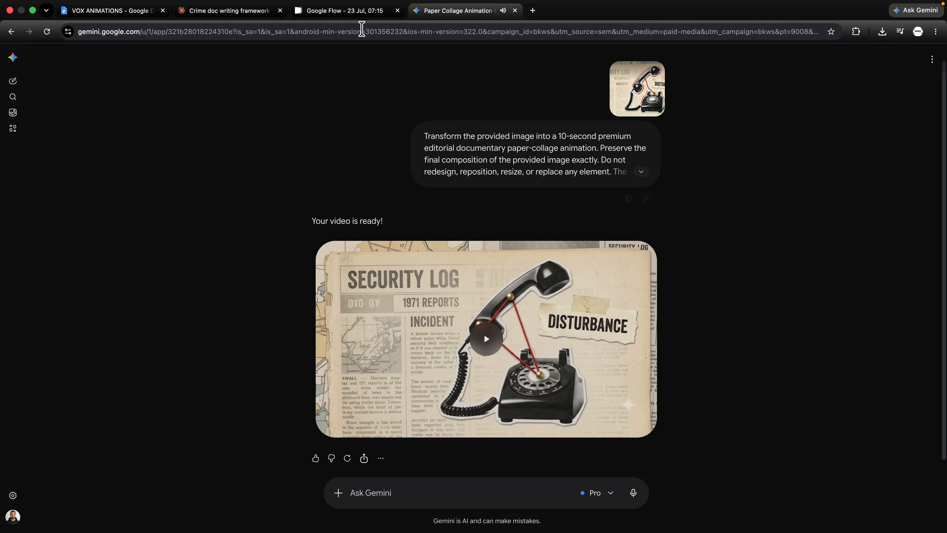
# Return to Google Flow and play the deserted street and Gardner Museum clips to review them
pyautogui.click(360, 11)
pyautogui.click(819, 131)
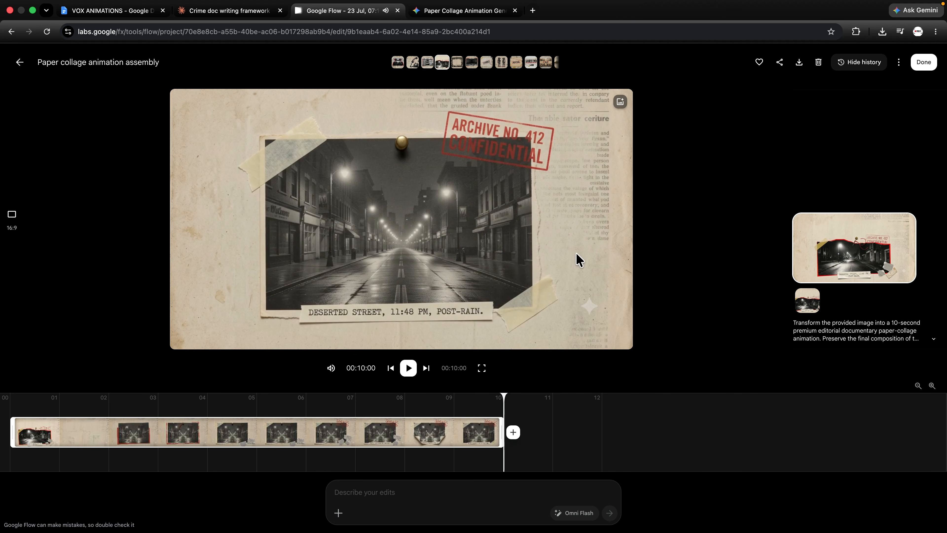
pyautogui.click(429, 64)
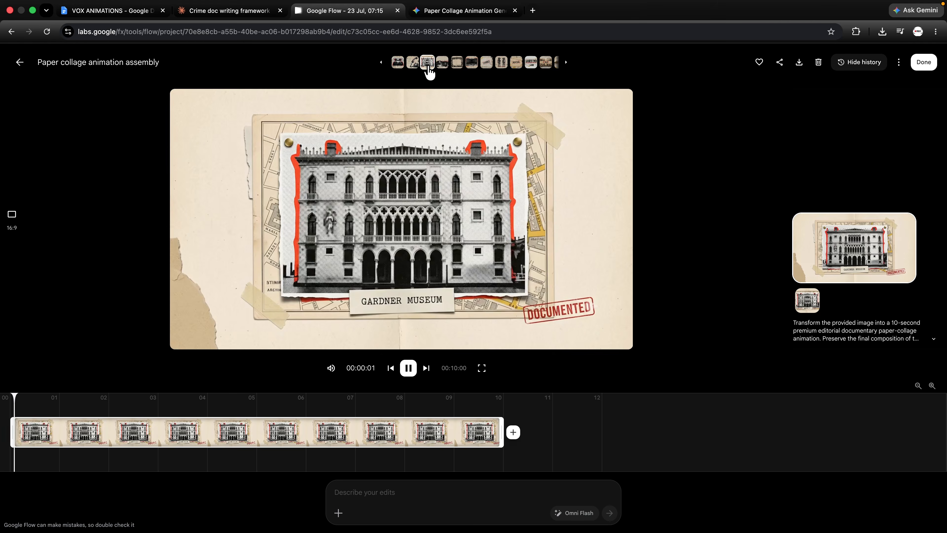
# Open the telephone clip and replay it from the start to review the animation
pyautogui.click(413, 62)
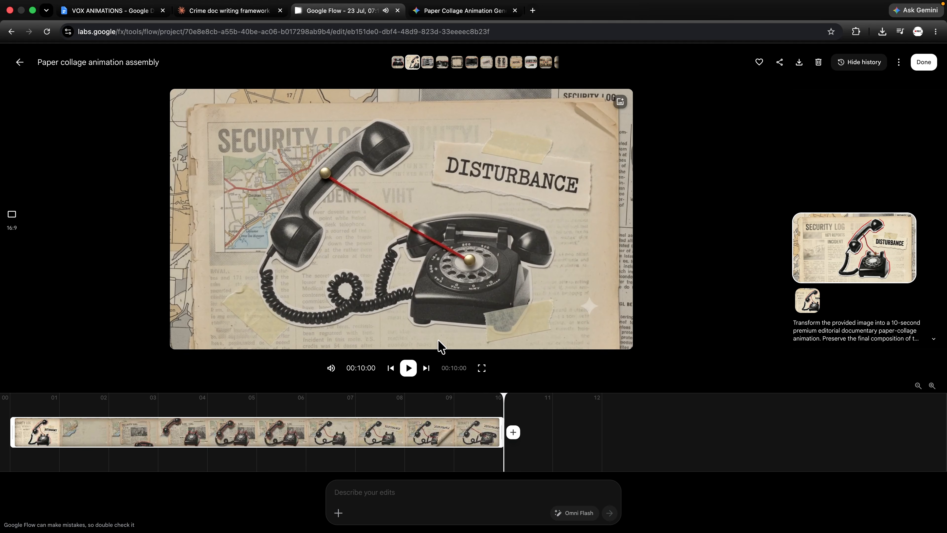
pyautogui.moveTo(505, 400); pyautogui.dragTo(11, 396)
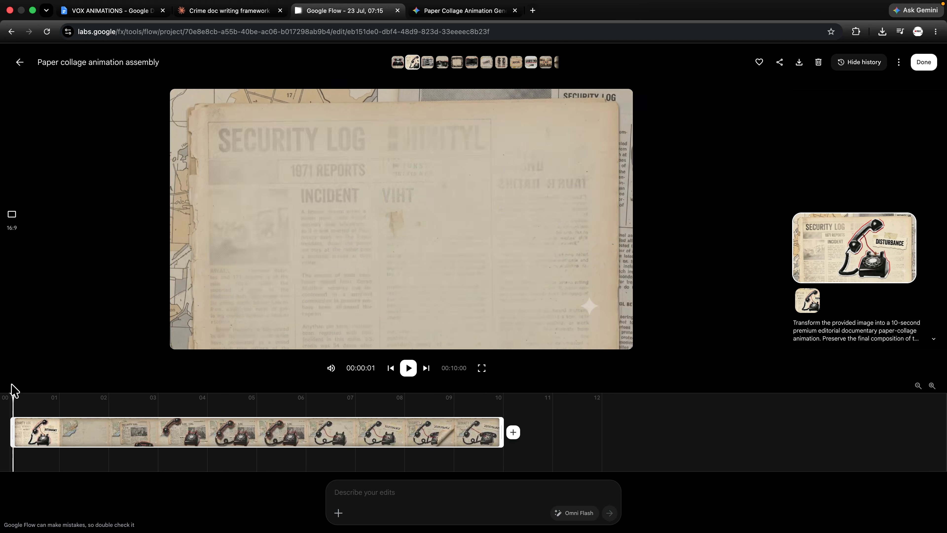
pyautogui.click(407, 367)
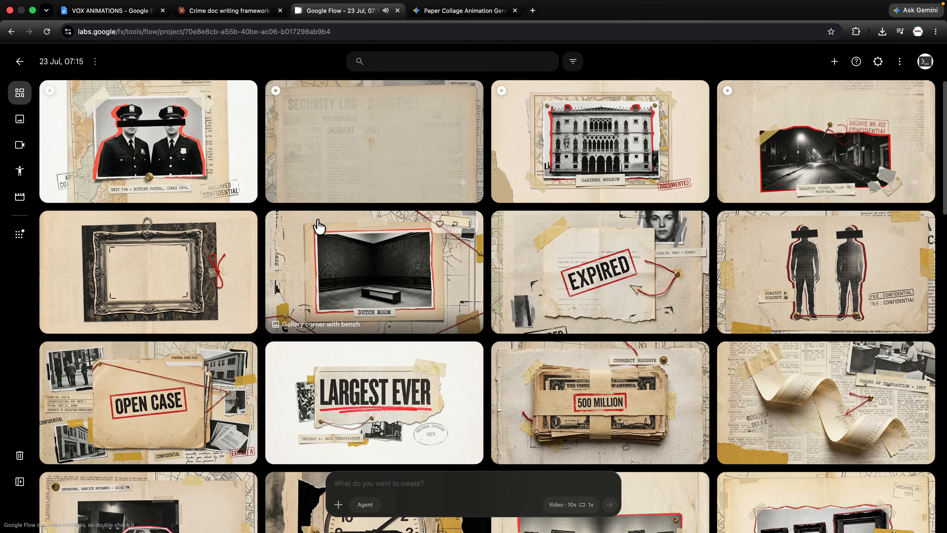
# Attach the intercom collage image to a new 10-second video request, paste the paper-collage animation prompt and submit it
pyautogui.scroll(-10, 448, 261)
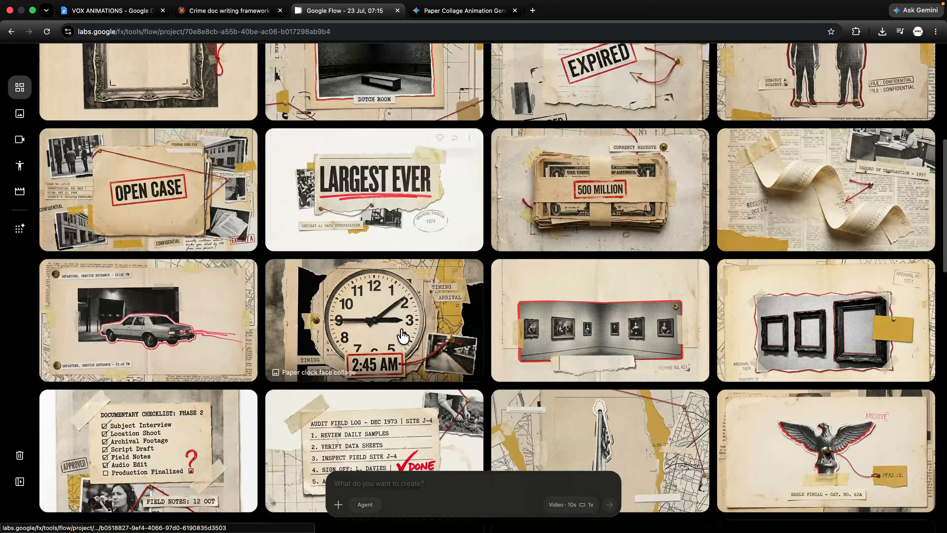
pyautogui.scroll(-10, 560, 297)
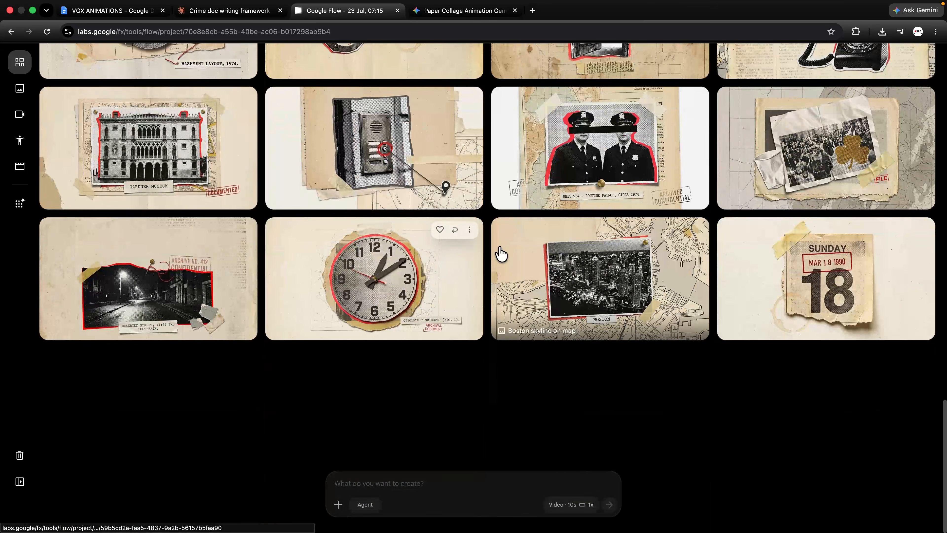
pyautogui.scroll(2, 499, 254)
pyautogui.moveTo(353, 181); pyautogui.dragTo(426, 501)
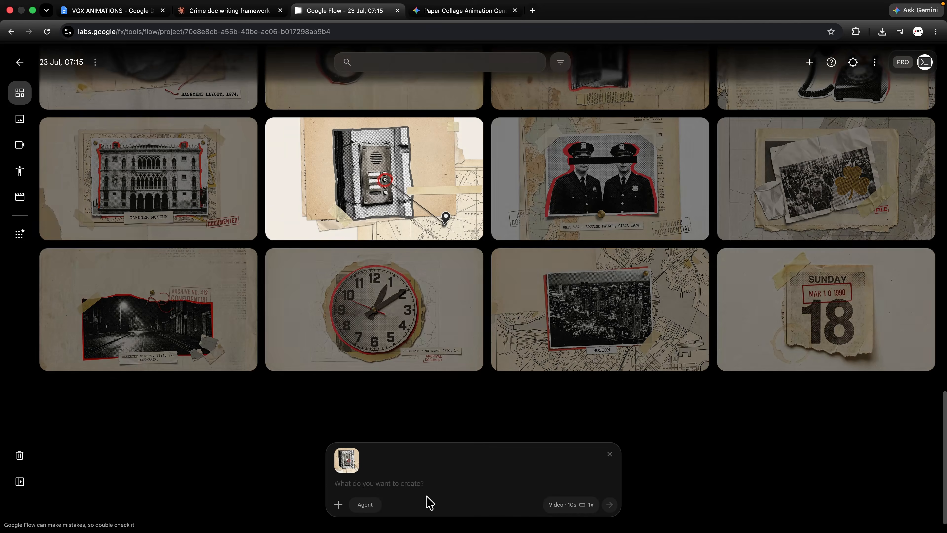
pyautogui.click(420, 486)
pyautogui.press('super+v')
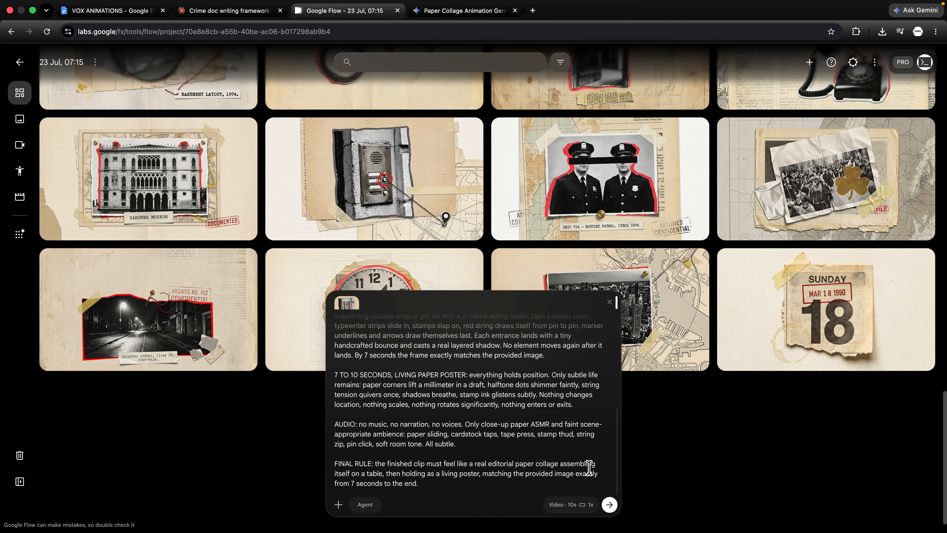
pyautogui.click(610, 504)
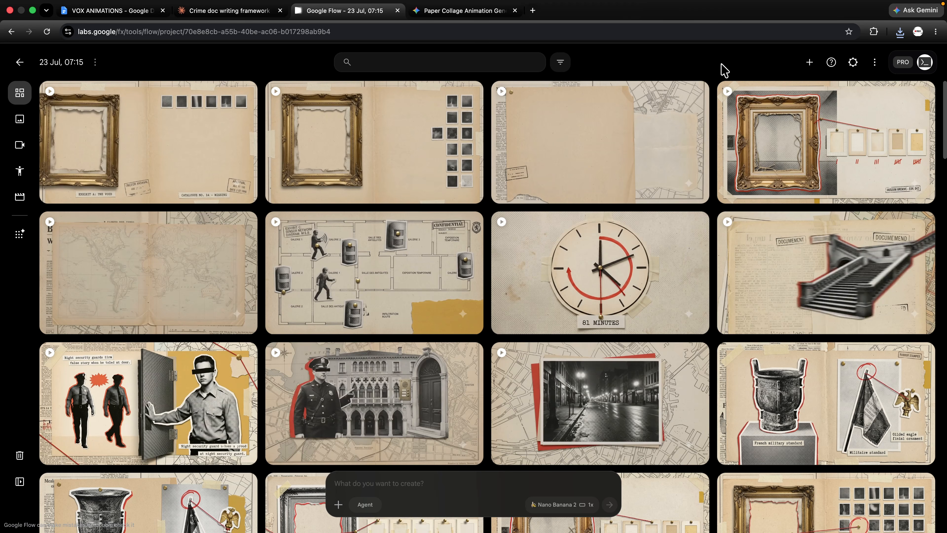
# Look over the generated paper-collage clips and images in the project gallery
pyautogui.scroll(-3, 731, 97)
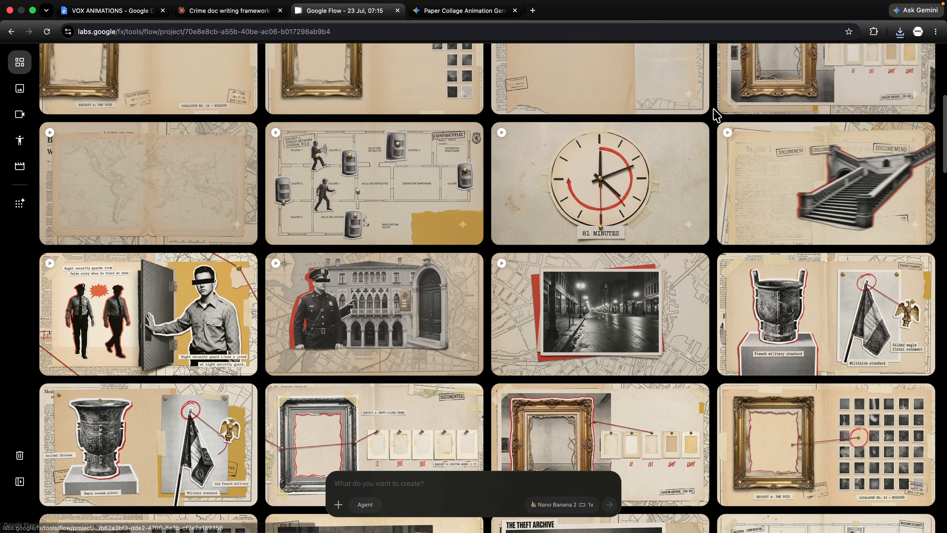
pyautogui.scroll(3, 713, 113)
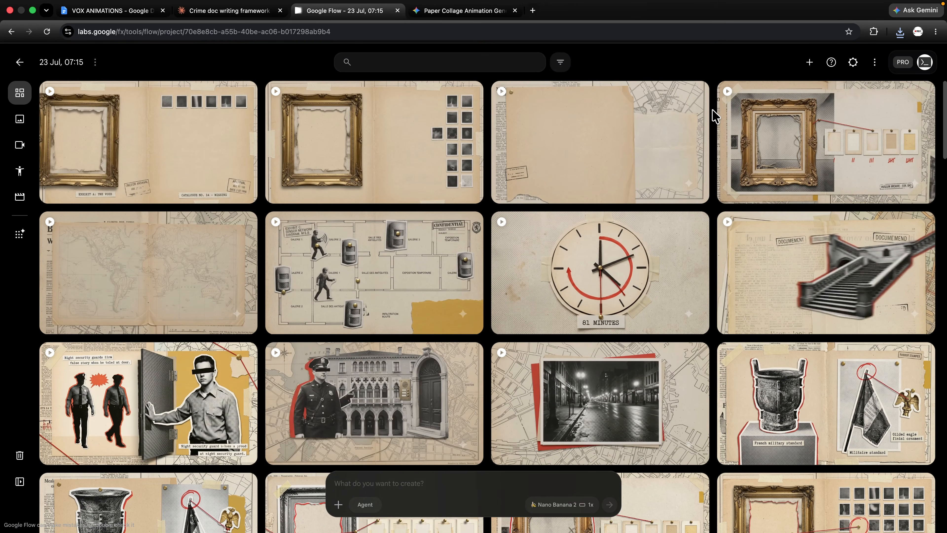
pyautogui.scroll(-1, 715, 117)
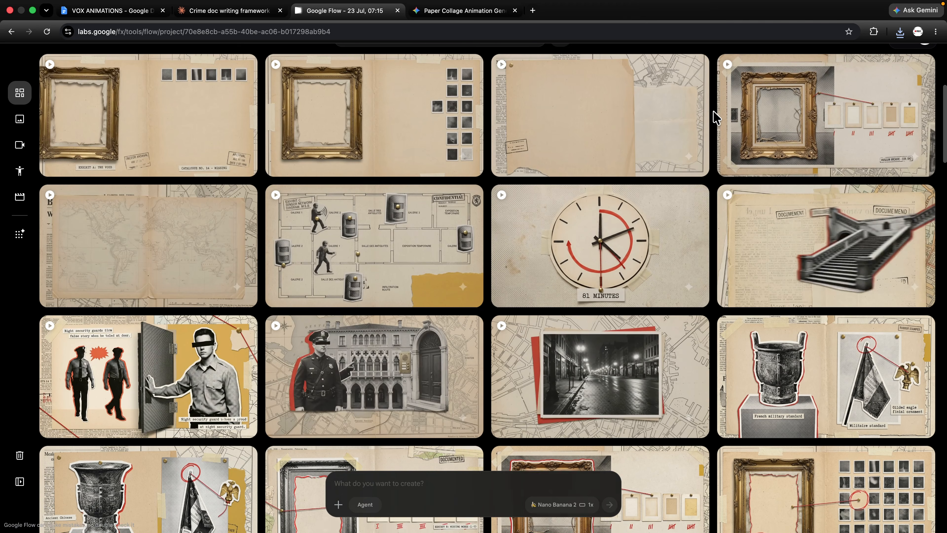
pyautogui.scroll(-1, 716, 118)
pyautogui.scroll(-1, 716, 119)
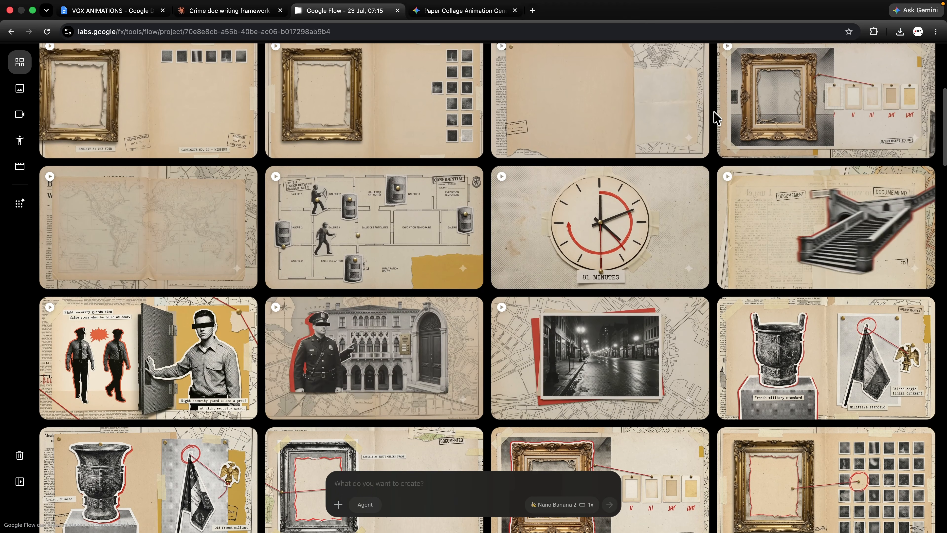
pyautogui.scroll(3, 713, 136)
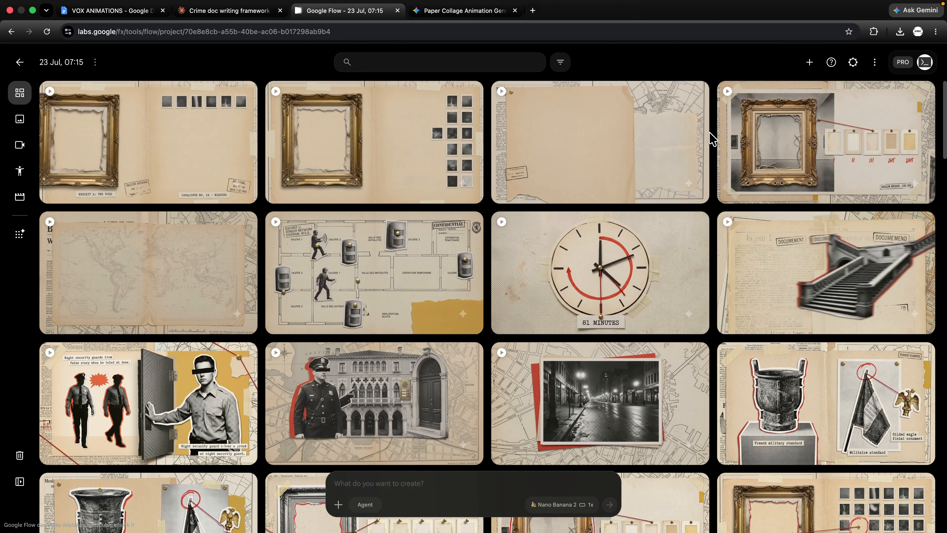
# Switch to the VOX ANIMATIONS document, open Tab 3 and copy the full music prompt text
pyautogui.click(108, 11)
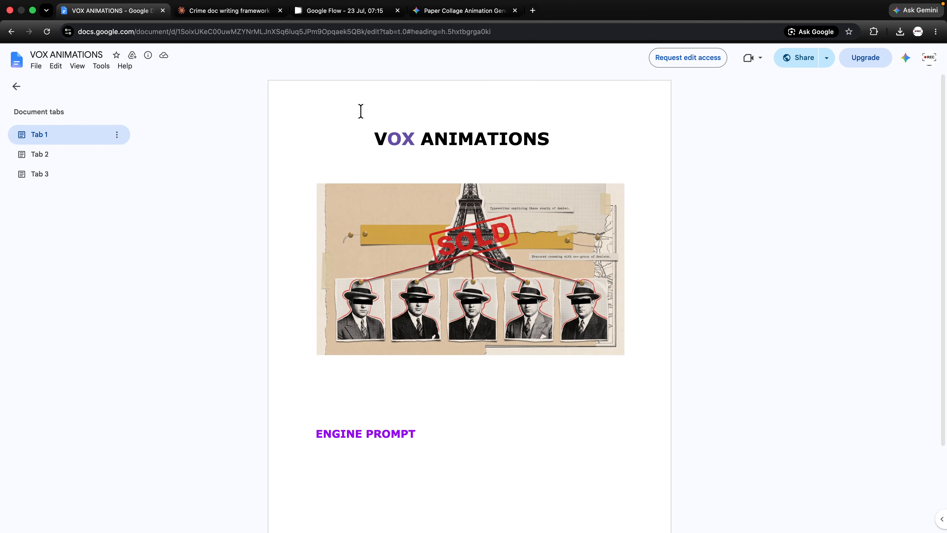
pyautogui.click(57, 179)
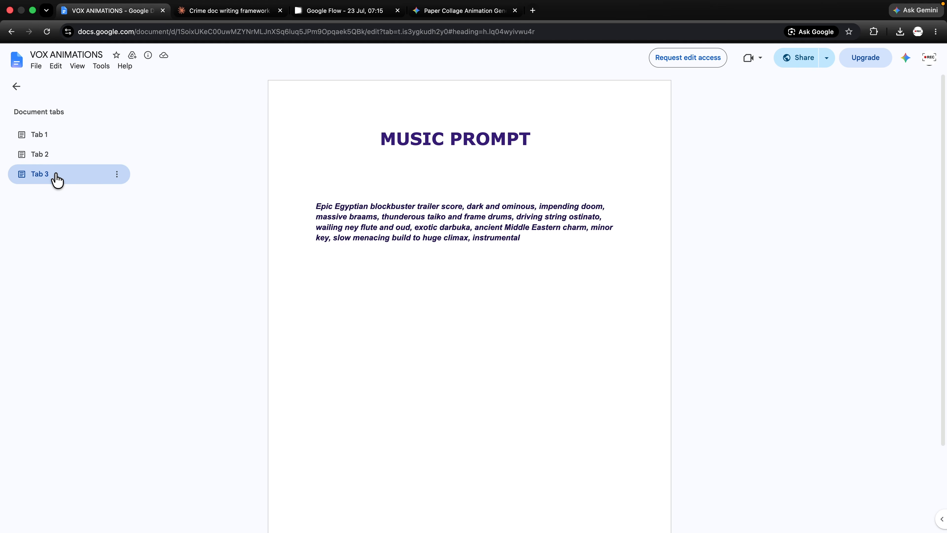
pyautogui.moveTo(384, 139); pyautogui.dragTo(533, 139)
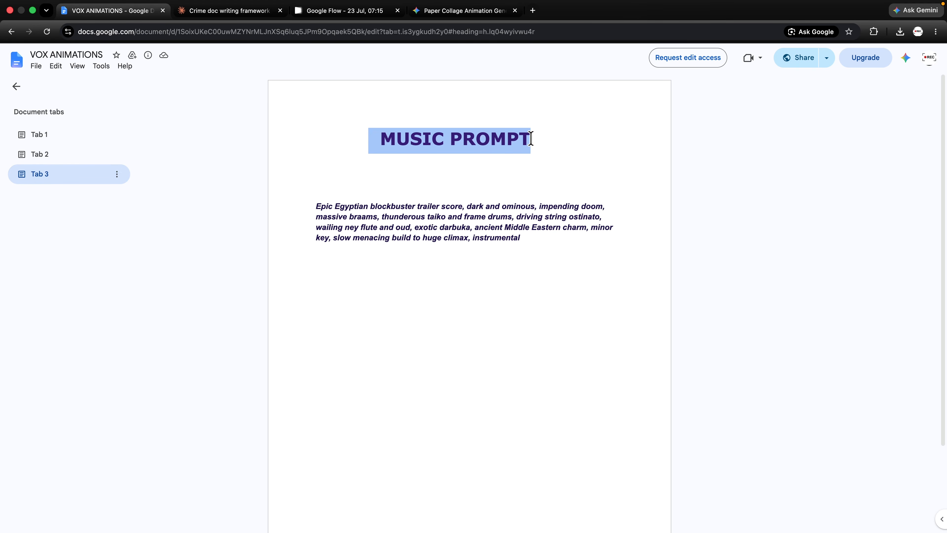
pyautogui.click(264, 218)
pyautogui.moveTo(303, 204); pyautogui.dragTo(544, 270)
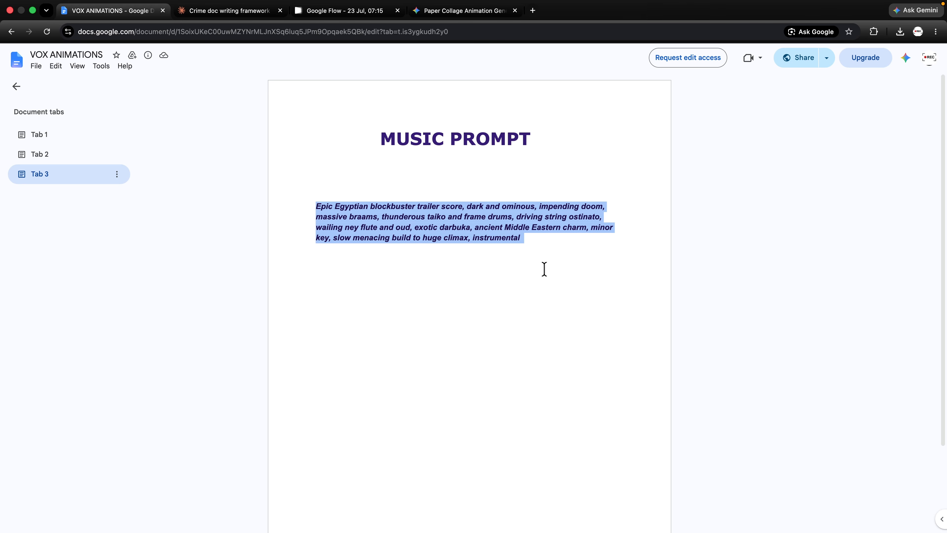
# Search the web for "suno ai" in a new browser tab and open Suno's song creation page
pyautogui.click(532, 10)
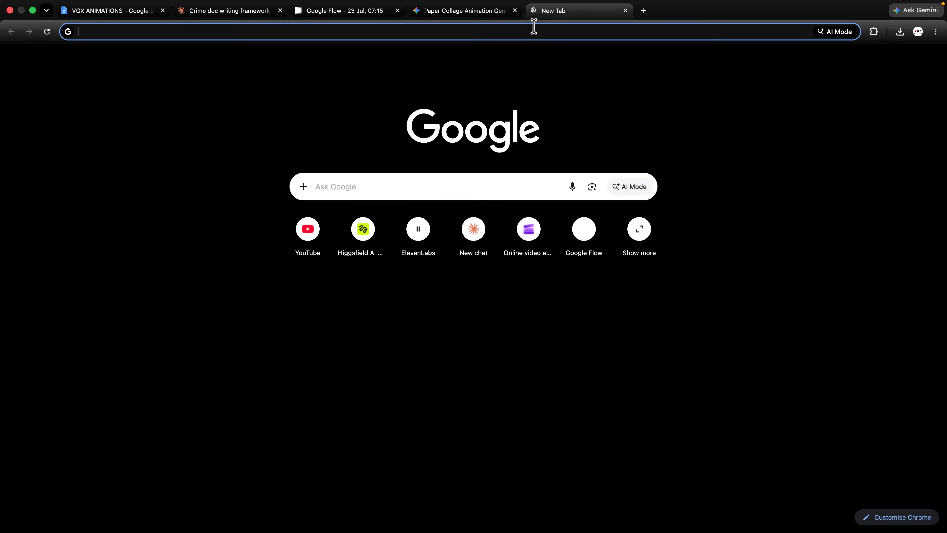
pyautogui.write('suno ai')
pyautogui.press('Return')
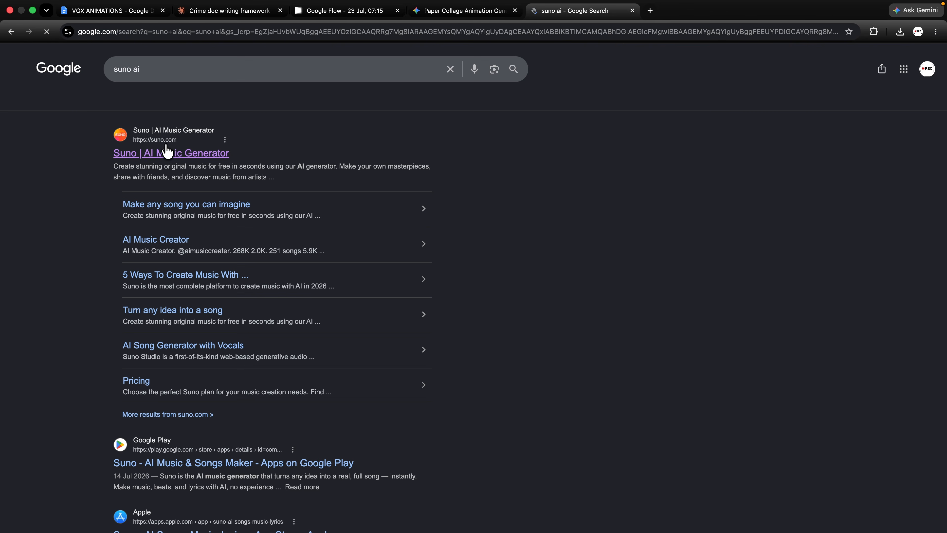
pyautogui.click(181, 153)
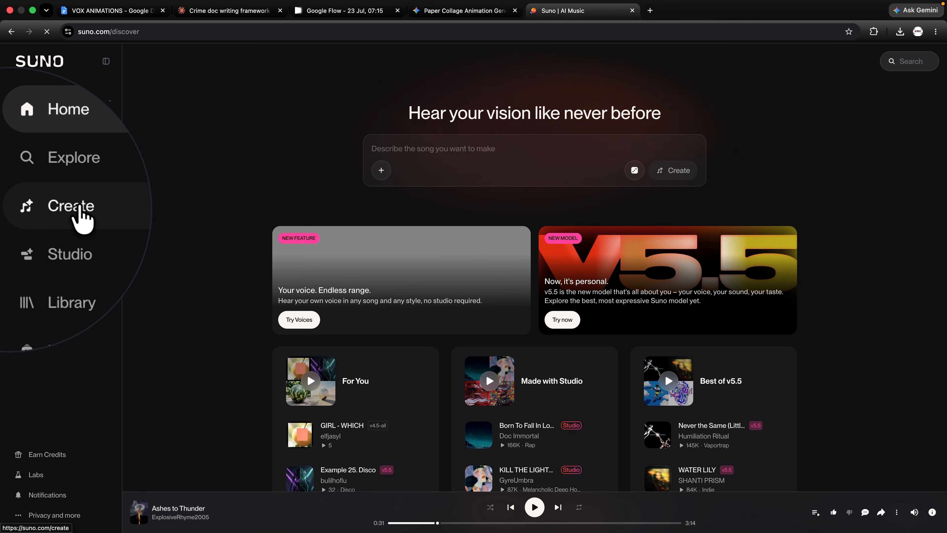
pyautogui.click(19, 220)
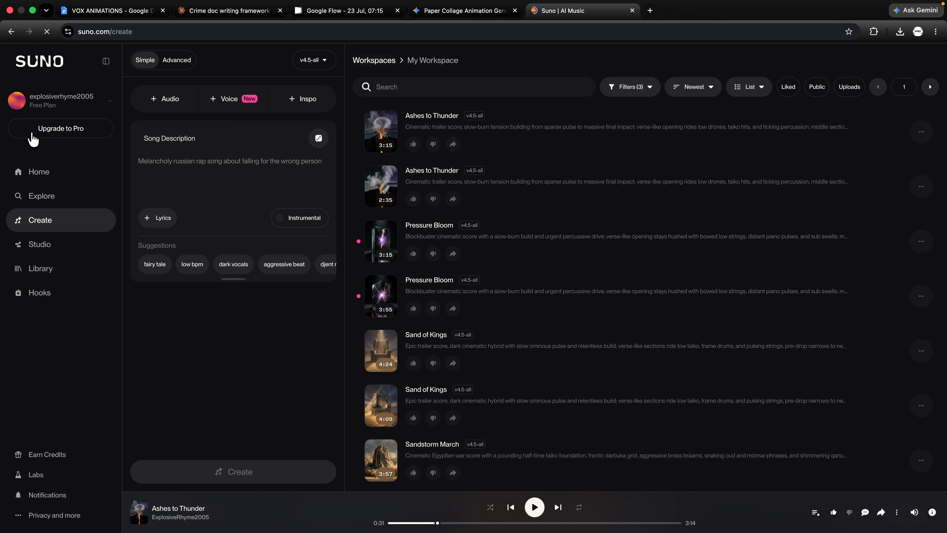
# Generate an instrumental track using the copied Egyptian blockbuster trailer score prompt as the song description
pyautogui.click(301, 214)
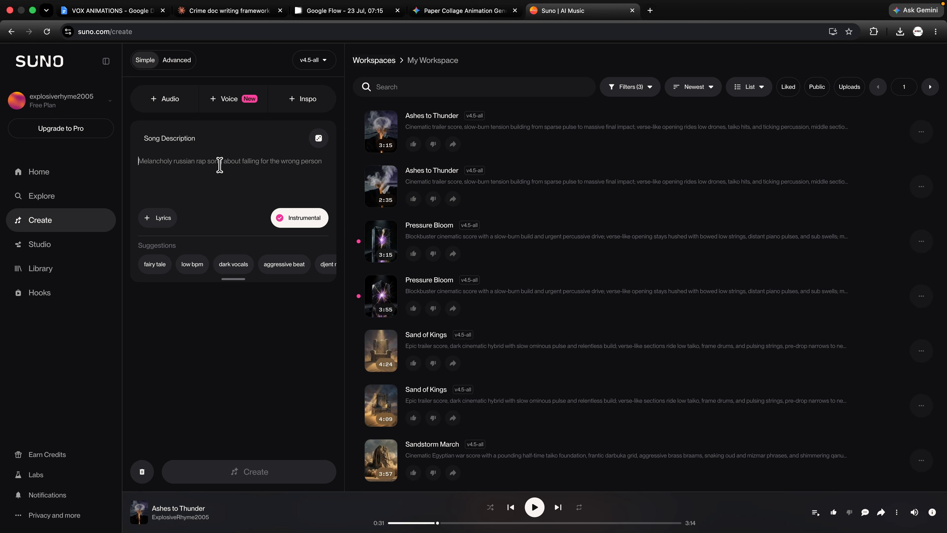
pyautogui.press('super+v')
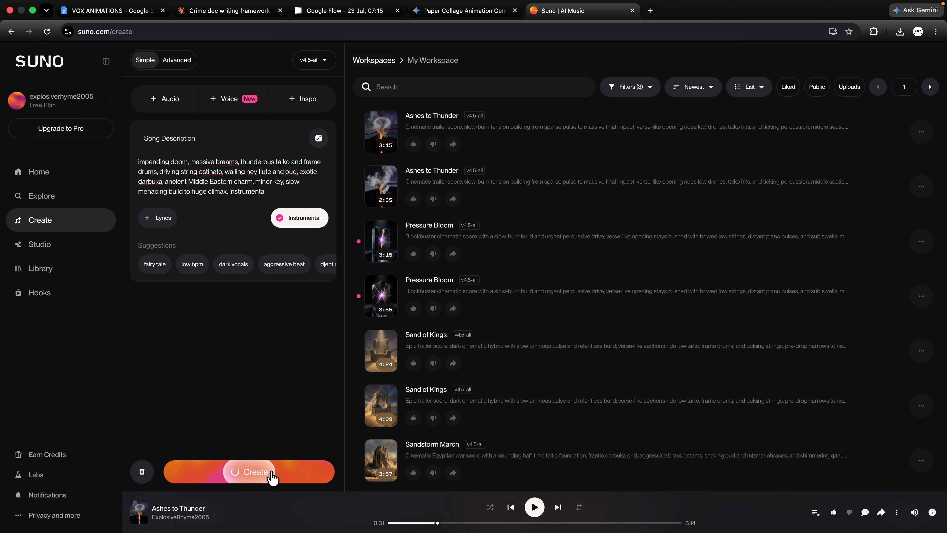
pyautogui.click(271, 474)
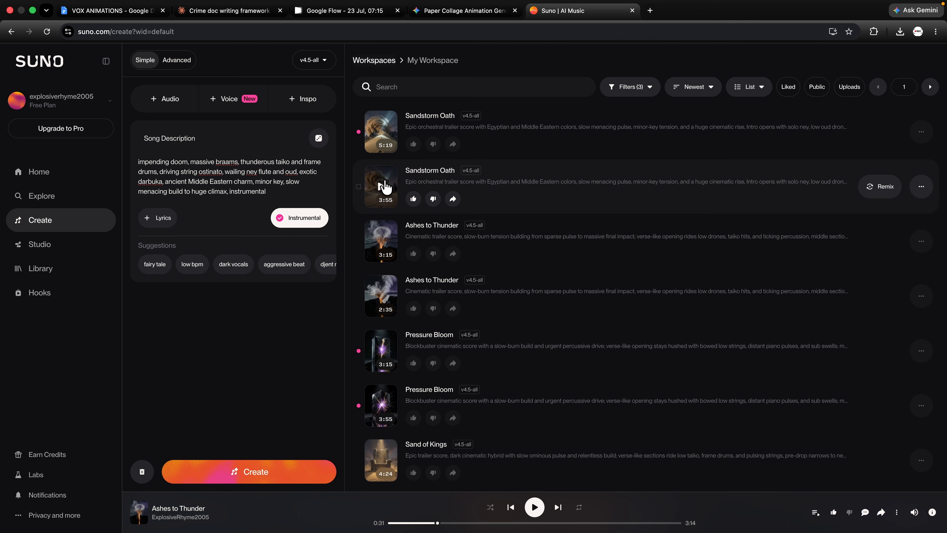
# Download the 3:55 version of Sandstorm Oath as MP3 audio
pyautogui.click(921, 186)
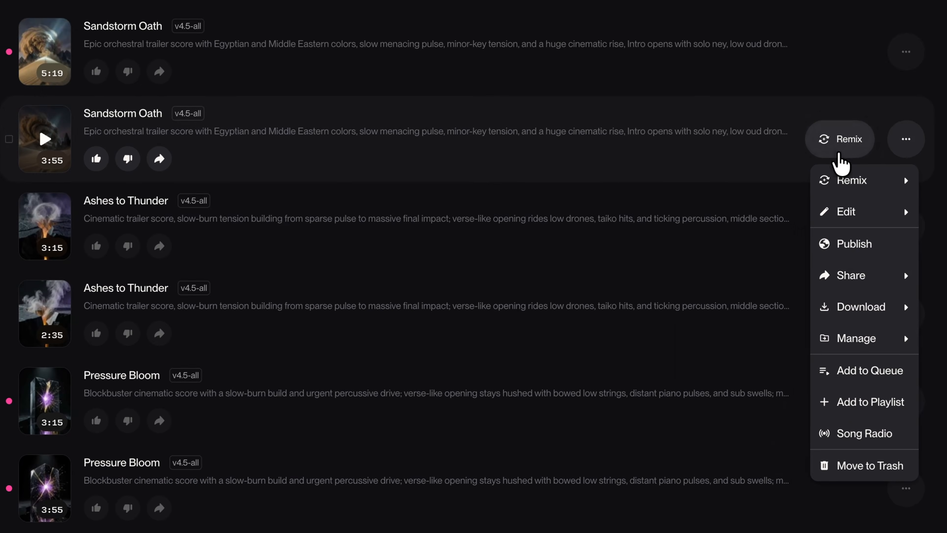
pyautogui.moveTo(797, 321)
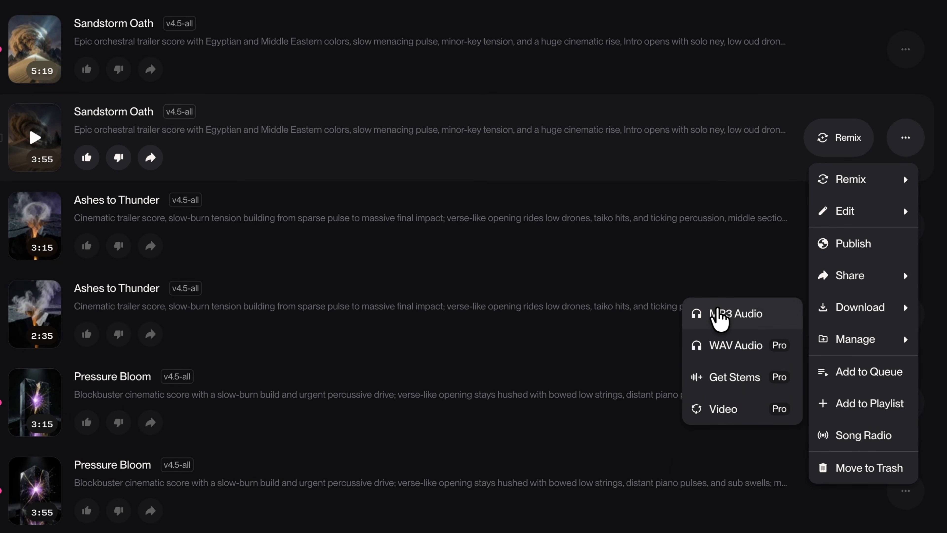
pyautogui.click(720, 312)
# Switch to CapCut and import the isabella media folder from Downloads into a new project
pyautogui.click(226, 428)
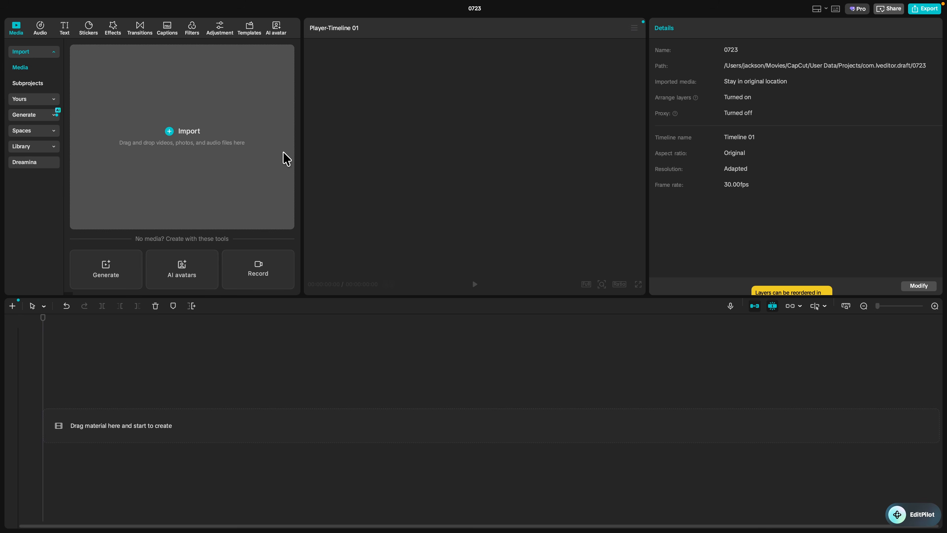
pyautogui.click(235, 144)
pyautogui.click(374, 153)
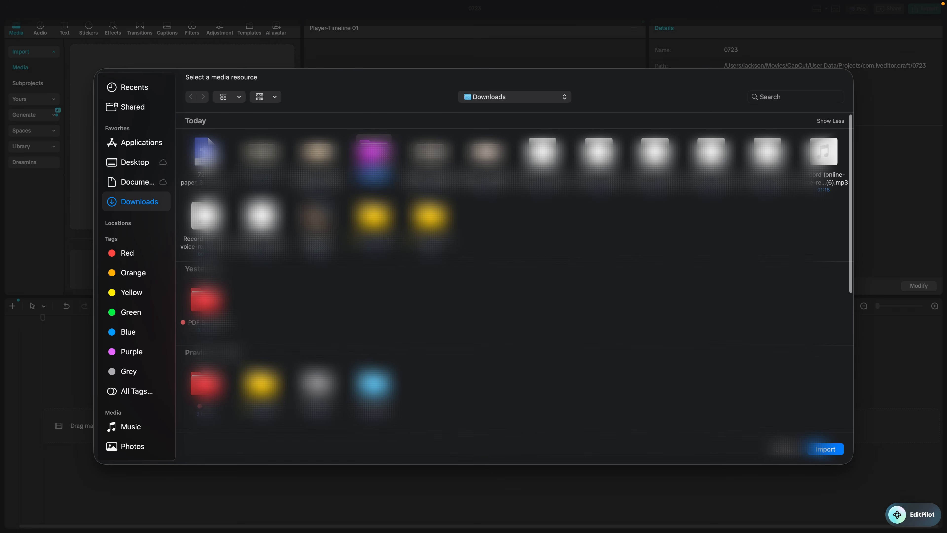
pyautogui.click(826, 449)
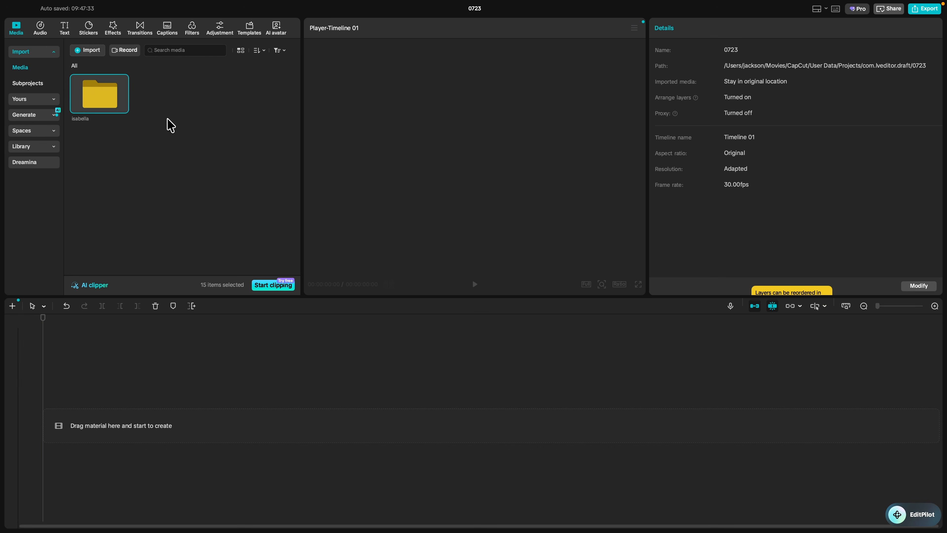
# Add 1 phairoh.mp3 from the isabella folder, trimmed to about 1:51, at -26.2 dB with a 3.3 s fade-in and 3.4 s fade-out
pyautogui.doubleClick(94, 105)
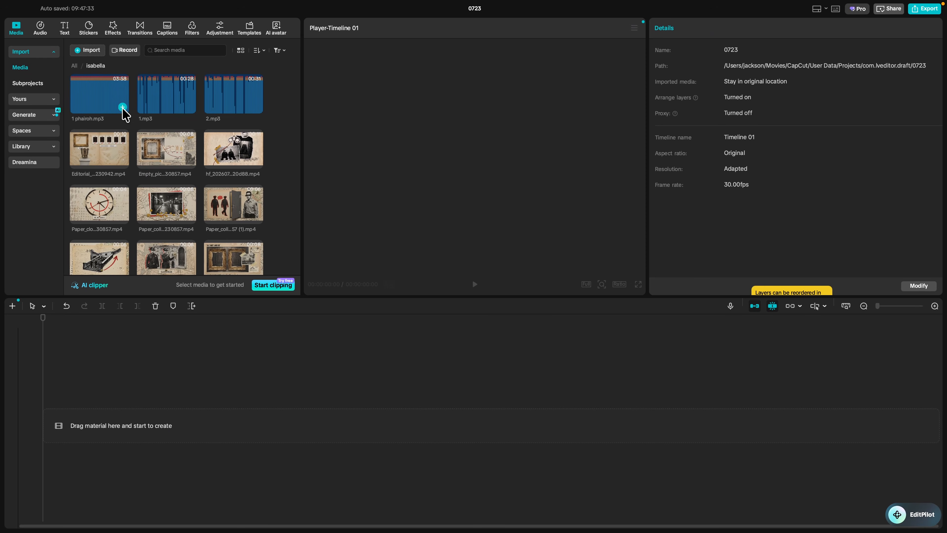
pyautogui.moveTo(108, 100); pyautogui.dragTo(142, 433)
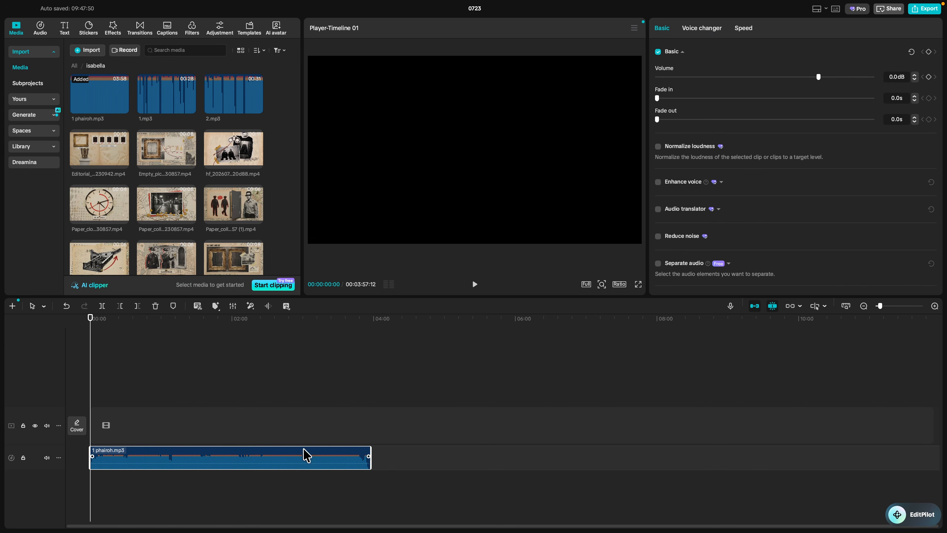
pyautogui.moveTo(369, 451); pyautogui.dragTo(223, 452)
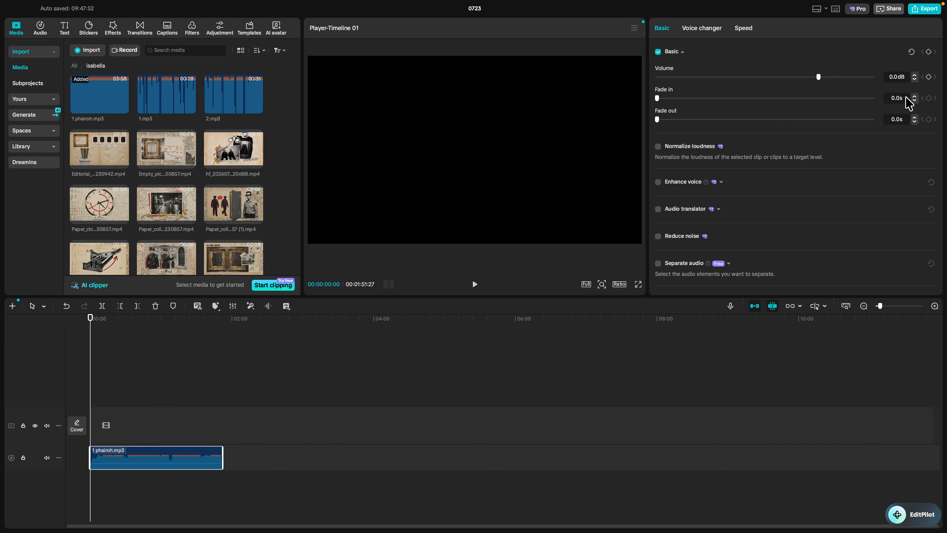
pyautogui.moveTo(808, 76); pyautogui.dragTo(749, 87)
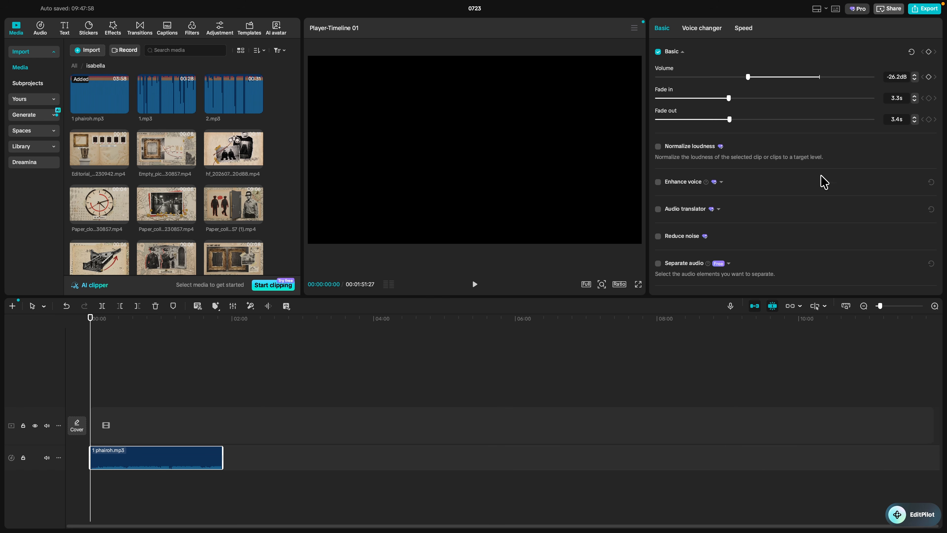
# Place the voiceover 1.mp3 at the start of the timeline on its own audio track above the music
pyautogui.moveTo(880, 306); pyautogui.dragTo(887, 313)
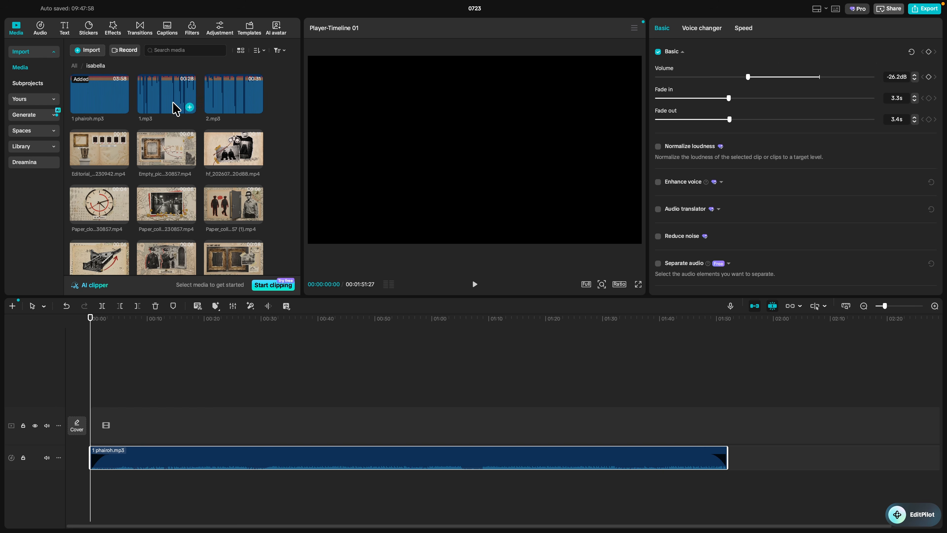
pyautogui.moveTo(176, 109); pyautogui.dragTo(98, 447)
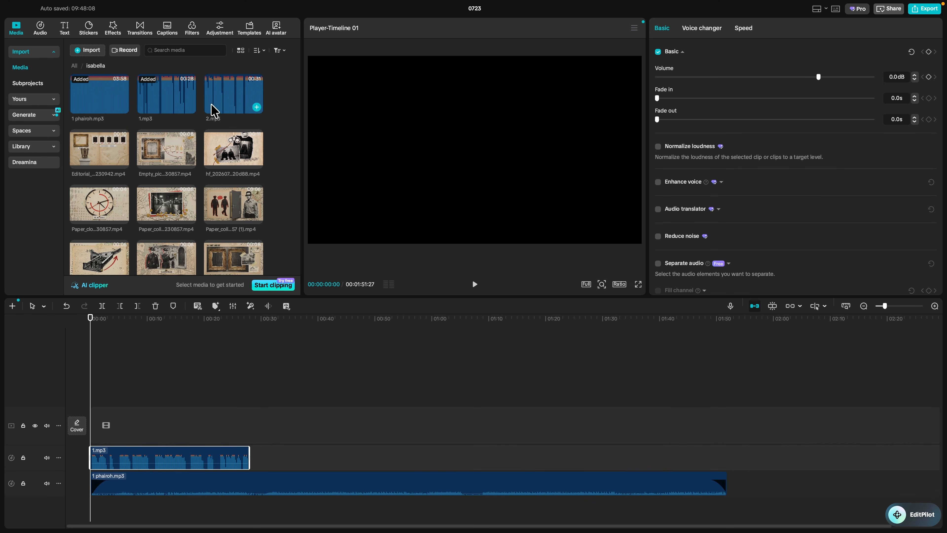
# Place voiceover 2.mp3 after 1.mp3 with a short gap and shorten the 1 phairoh.mp3 music to about 1:01
pyautogui.moveTo(215, 110); pyautogui.dragTo(263, 471)
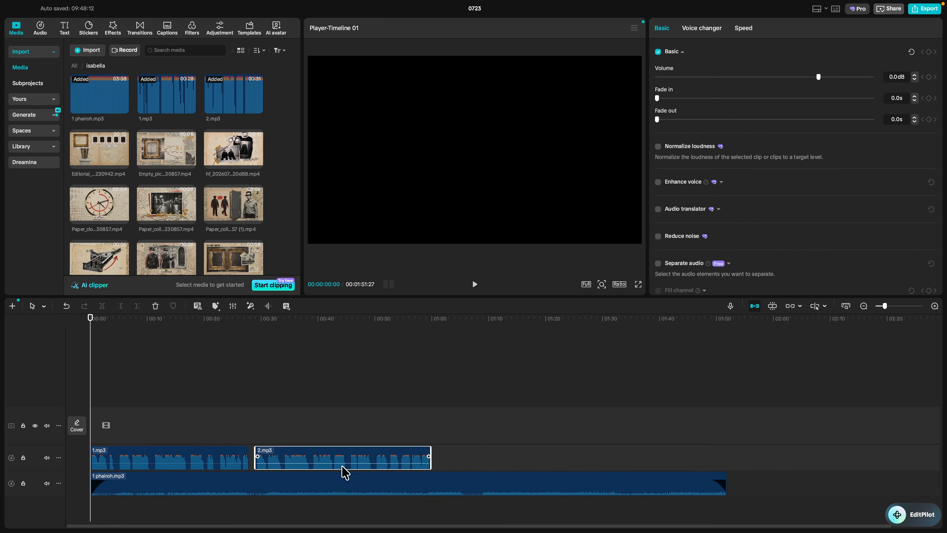
pyautogui.click(694, 485)
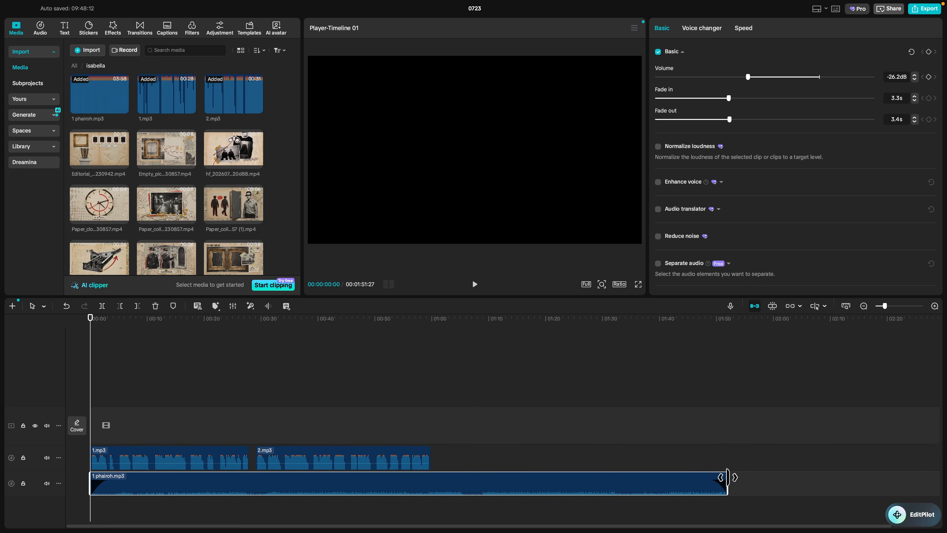
pyautogui.moveTo(727, 478); pyautogui.dragTo(440, 463)
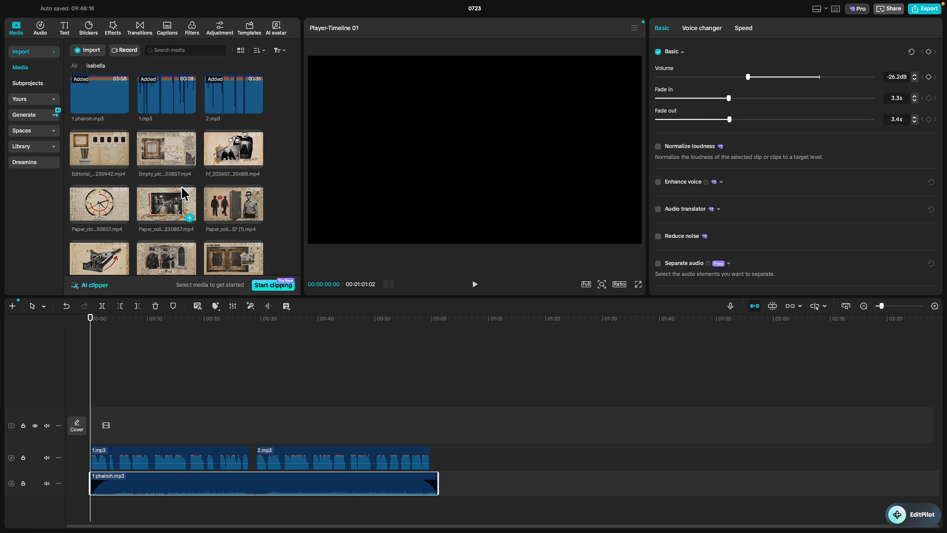
# Start the video track with the Boston street clip Paper_coll...230857.mp4, followed by Paper_coll...230918.mp4
pyautogui.scroll(-3, 182, 188)
pyautogui.scroll(1, 182, 198)
pyautogui.moveTo(145, 132); pyautogui.dragTo(94, 415)
pyautogui.scroll(-1, 171, 216)
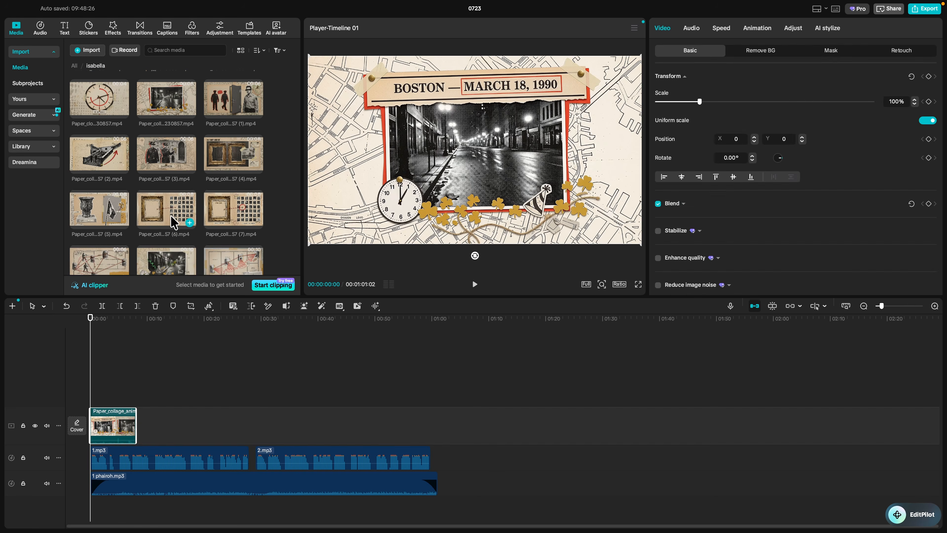
pyautogui.scroll(-1, 175, 222)
pyautogui.moveTo(166, 239); pyautogui.dragTo(179, 433)
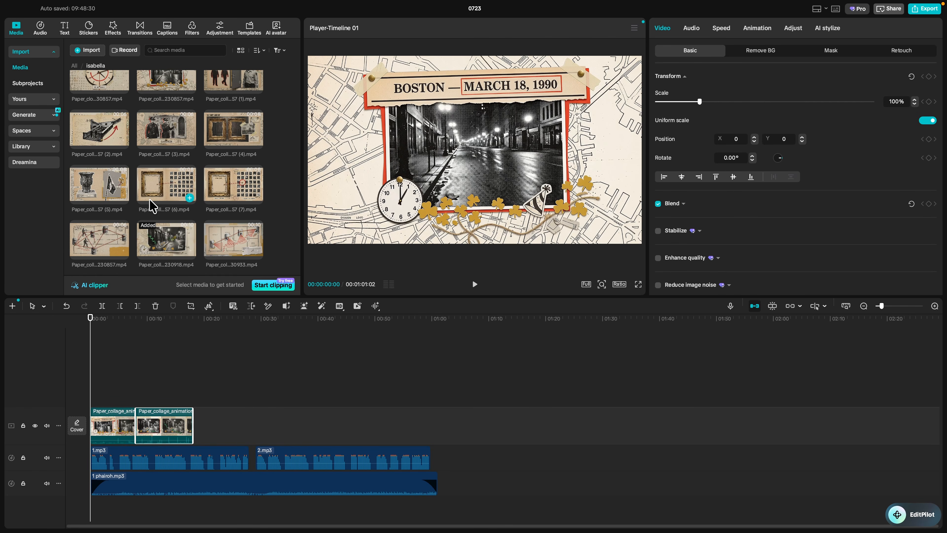
# Append clips Paper_coll...57 (3).mp4, Paper_coll...57 (1).mp4 and hf_202607...20d88.mp4 to the video track in that order
pyautogui.scroll(2, 169, 220)
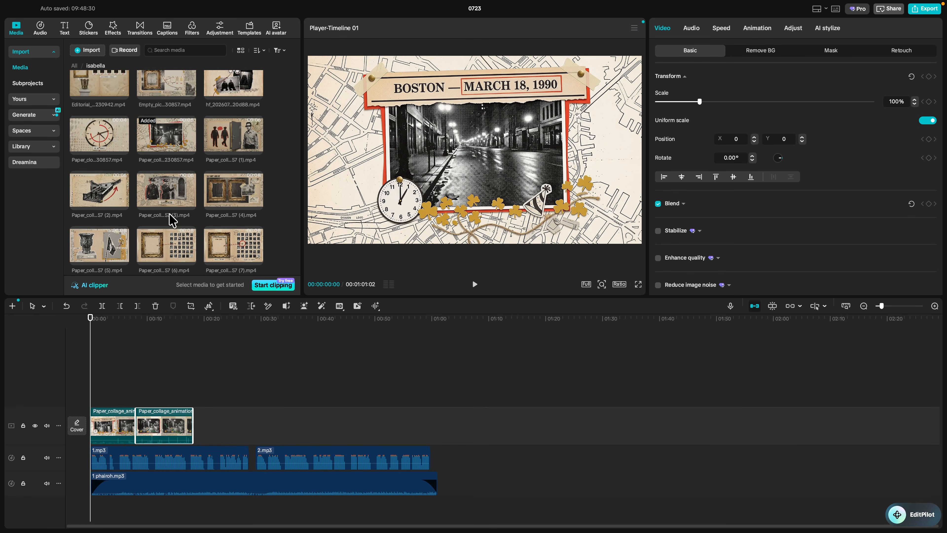
pyautogui.moveTo(237, 134); pyautogui.dragTo(249, 418)
pyautogui.scroll(1, 220, 158)
pyautogui.moveTo(219, 114); pyautogui.dragTo(276, 416)
pyautogui.scroll(-1, 130, 170)
pyautogui.click(133, 158)
pyautogui.scroll(-2, 178, 201)
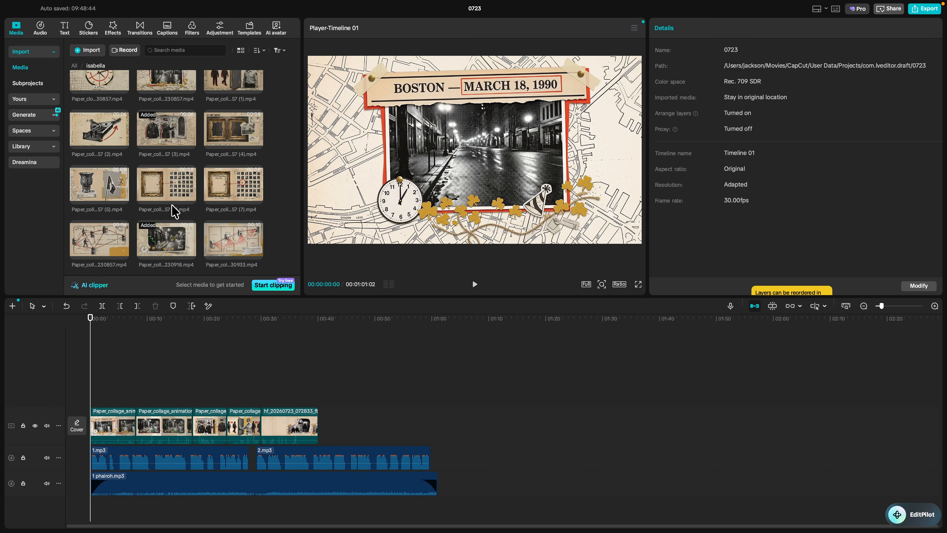
# Append Paper_coll...57 (2).mp4, the clock clip Paper_clo...30857.mp4 and Paper_col...30953.mp4 to the end of the video track
pyautogui.scroll(3, 174, 207)
pyautogui.scroll(-2, 174, 161)
pyautogui.moveTo(98, 212); pyautogui.dragTo(357, 433)
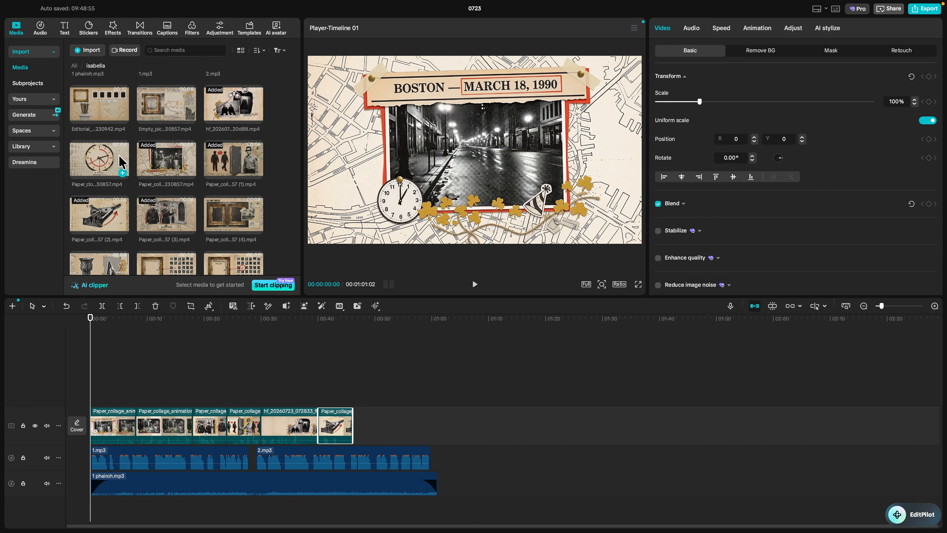
pyautogui.moveTo(120, 160); pyautogui.dragTo(367, 416)
pyautogui.scroll(-1, 164, 153)
pyautogui.scroll(-2, 205, 212)
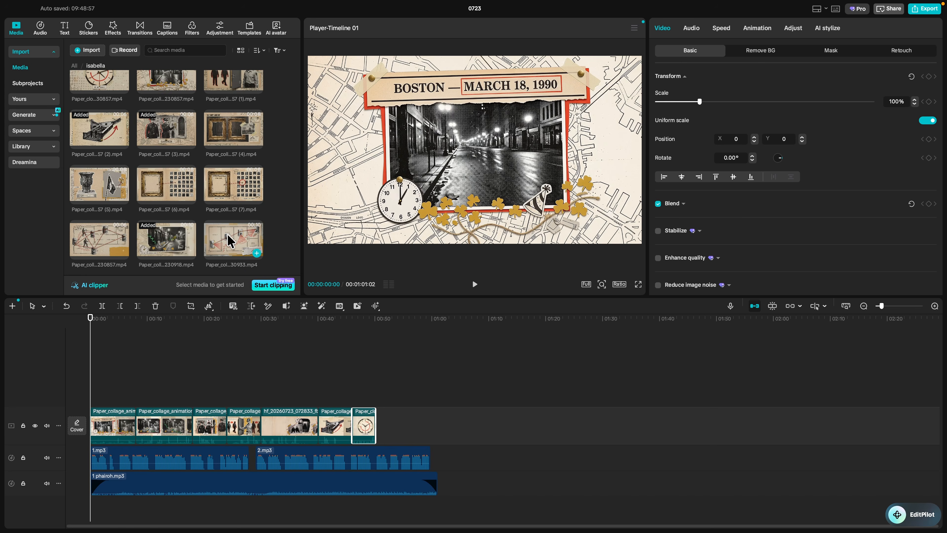
pyautogui.moveTo(234, 241); pyautogui.dragTo(395, 419)
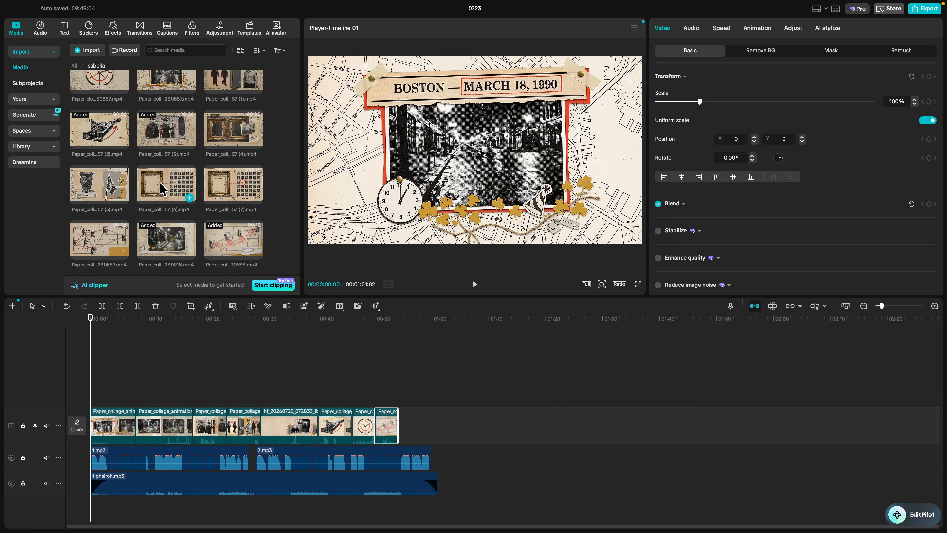
# Finish the clip sequence with Paper_coll...57 (4).mp4 and Editorial_...230942.mp4 at the end of the video track
pyautogui.scroll(2, 198, 185)
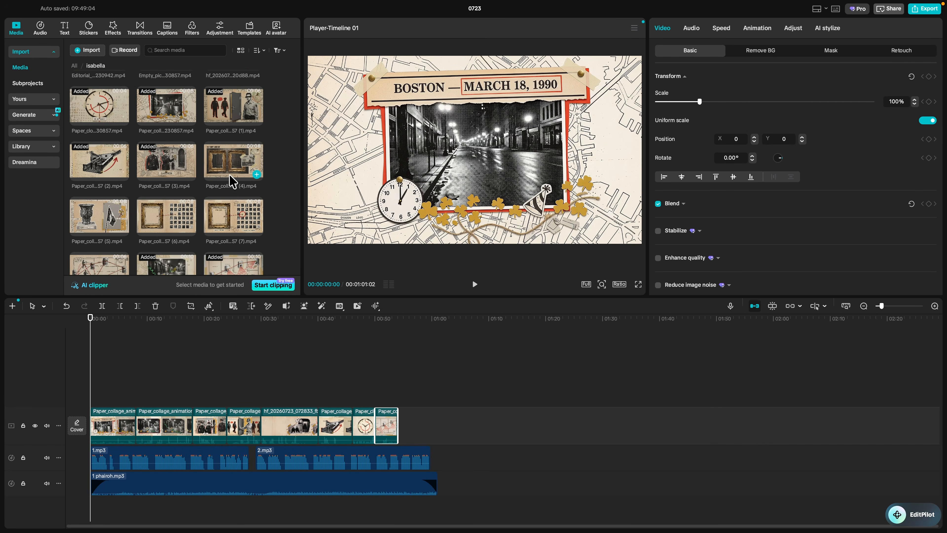
pyautogui.click(256, 175)
pyautogui.scroll(-1, 149, 216)
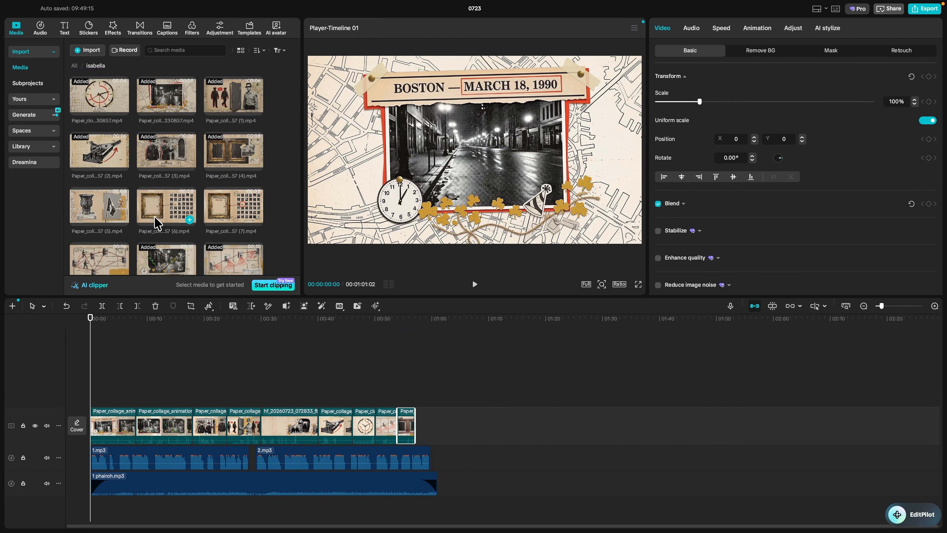
pyautogui.scroll(2, 158, 224)
pyautogui.moveTo(99, 110); pyautogui.dragTo(262, 397)
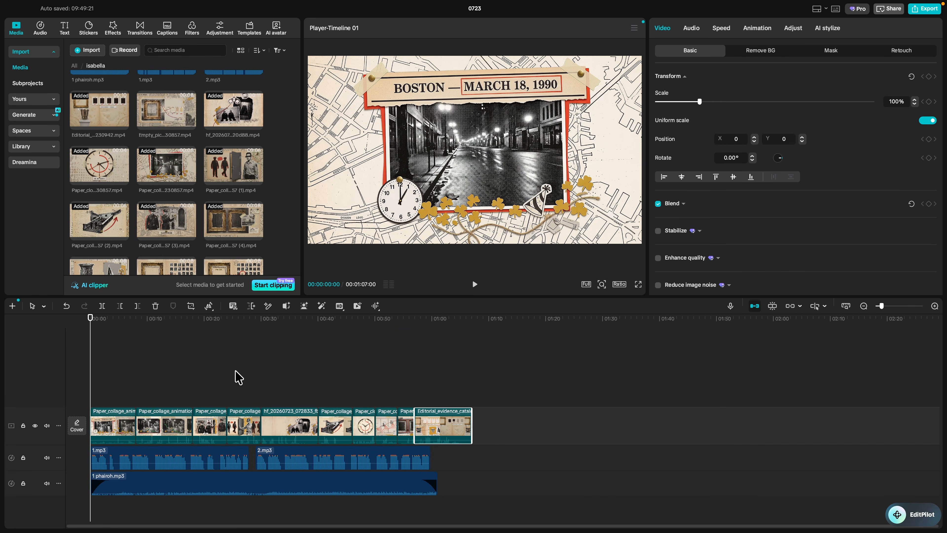
# Trim the ends of the first two video clips to about 5 and 6 seconds
pyautogui.click(105, 418)
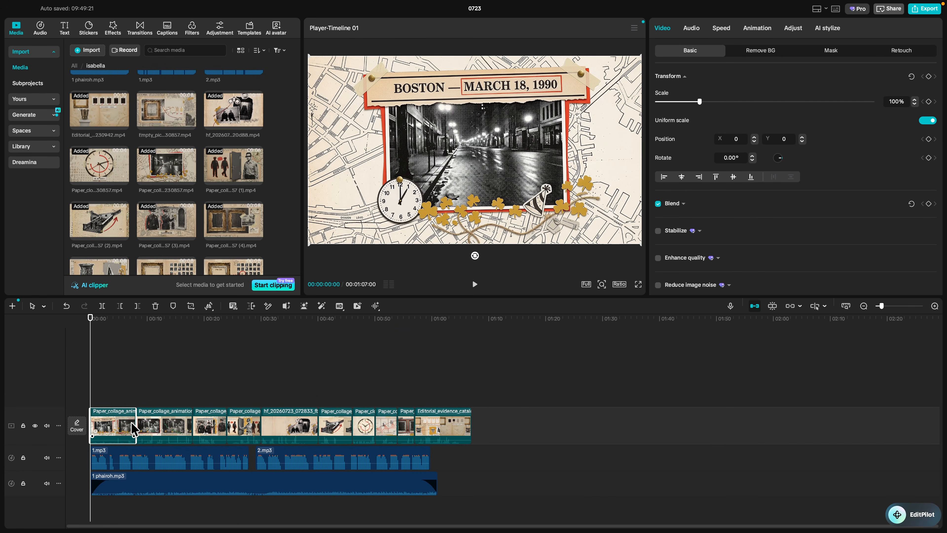
pyautogui.moveTo(134, 429); pyautogui.dragTo(121, 429)
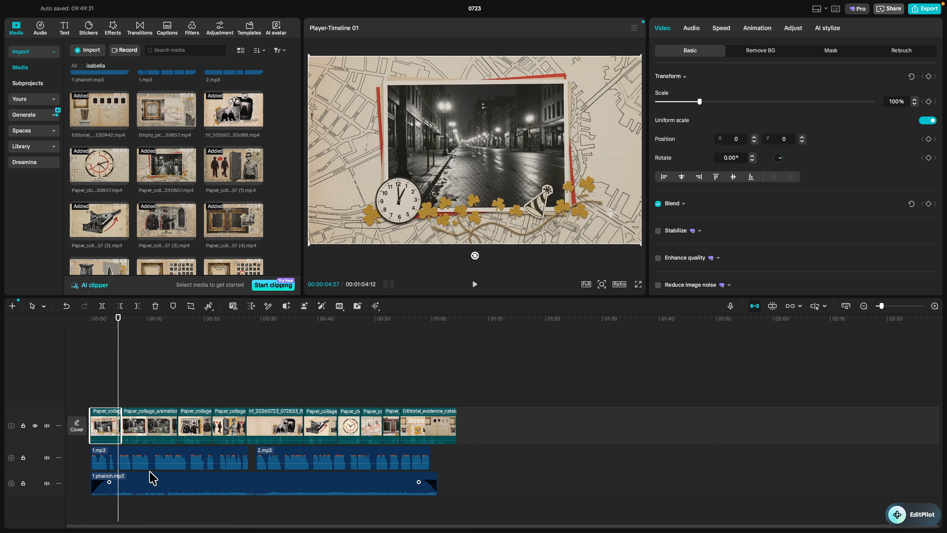
pyautogui.click(309, 463)
pyautogui.moveTo(881, 306); pyautogui.dragTo(883, 306)
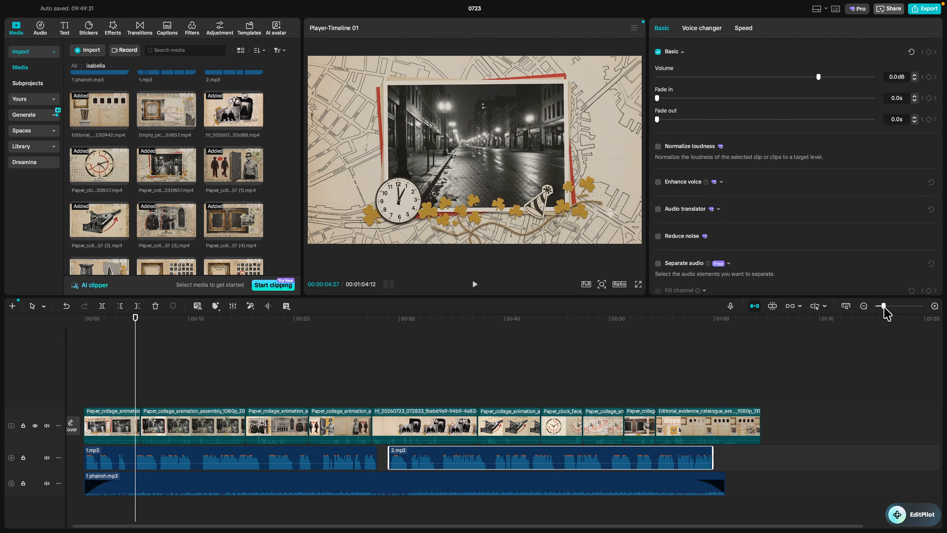
pyautogui.click(157, 415)
pyautogui.moveTo(245, 428); pyautogui.dragTo(204, 428)
pyautogui.click(224, 387)
pyautogui.moveTo(224, 387); pyautogui.dragTo(52, 357)
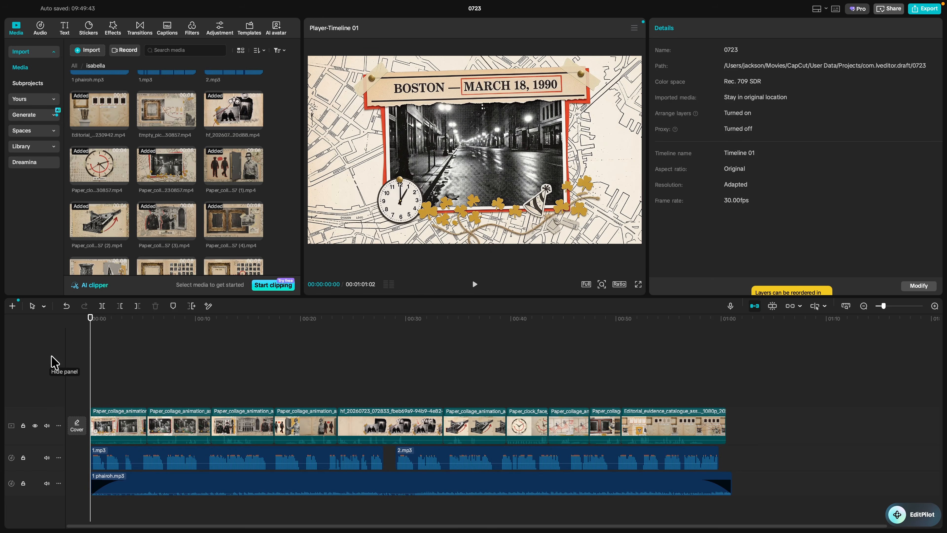
# Scrub through the assembled timeline and add the Basic transition Blink at the cut after the hf_20260723 clip
pyautogui.moveTo(90, 330); pyautogui.dragTo(606, 325)
pyautogui.click(518, 345)
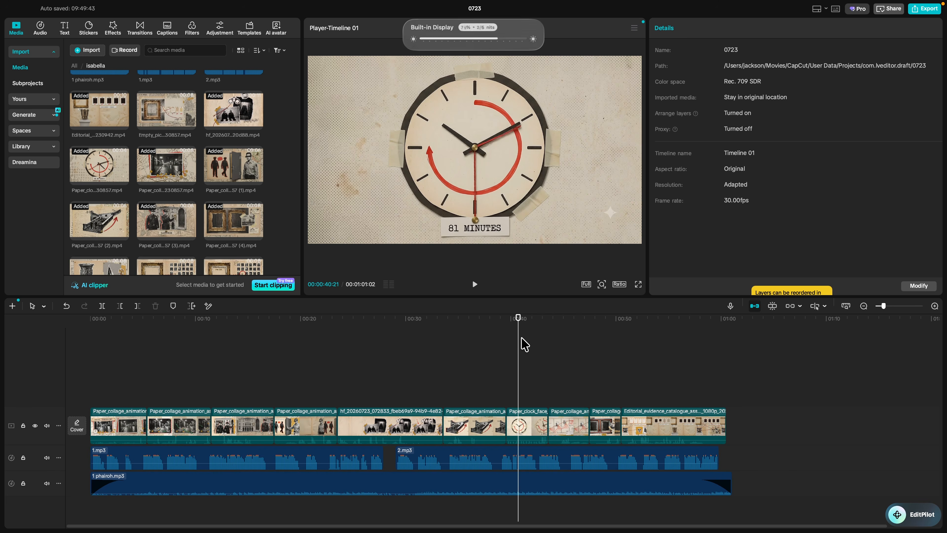
pyautogui.moveTo(518, 376); pyautogui.dragTo(434, 375)
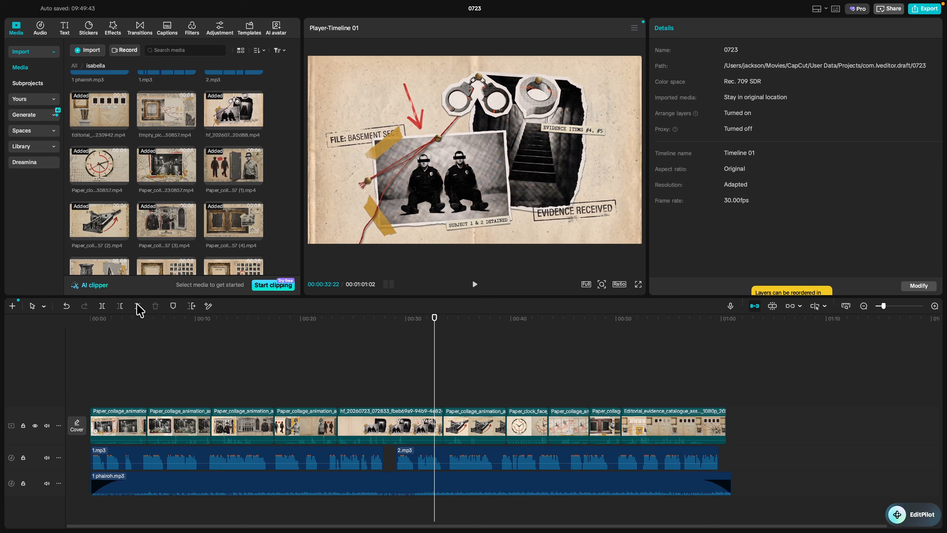
pyautogui.click(140, 28)
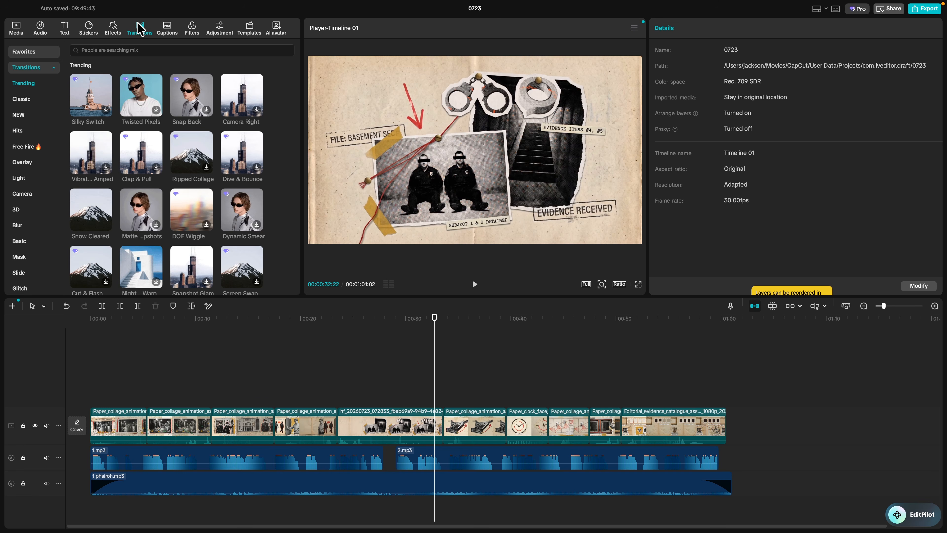
pyautogui.click(24, 209)
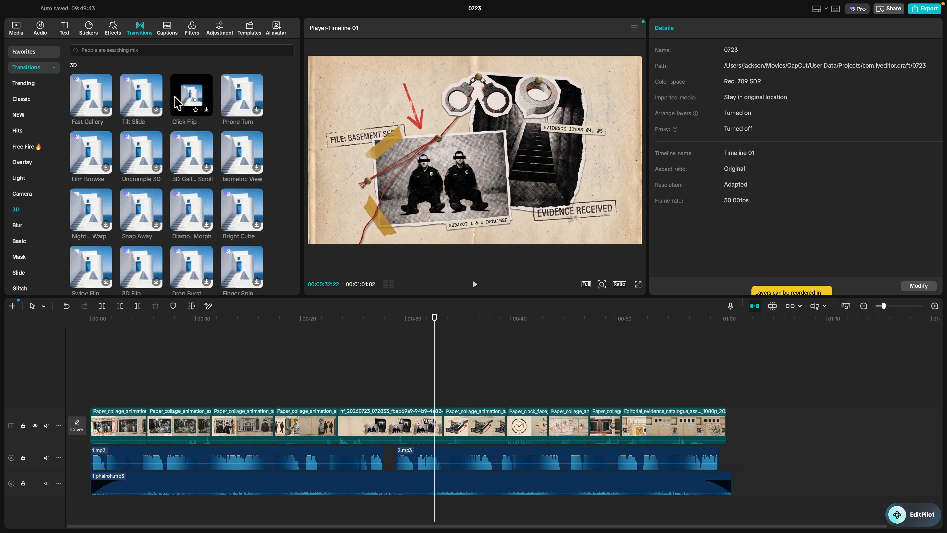
pyautogui.click(27, 242)
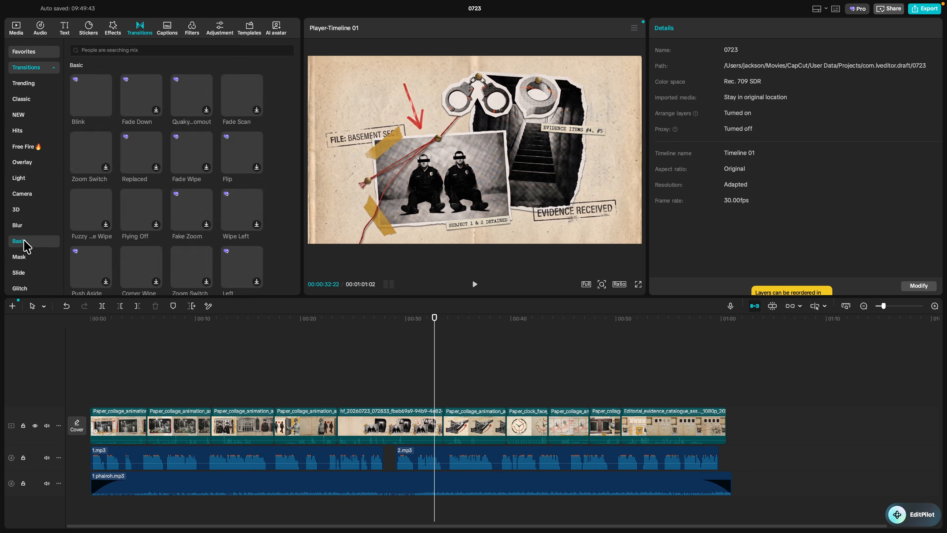
pyautogui.moveTo(90, 95); pyautogui.dragTo(270, 373)
# Export project 0723 as a video at 1080P resolution
pyautogui.click(925, 8)
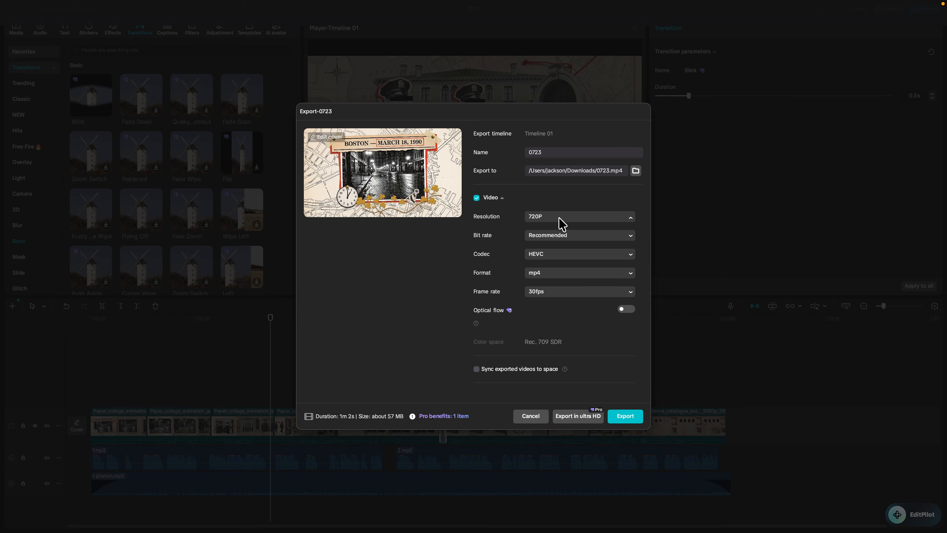
pyautogui.click(558, 271)
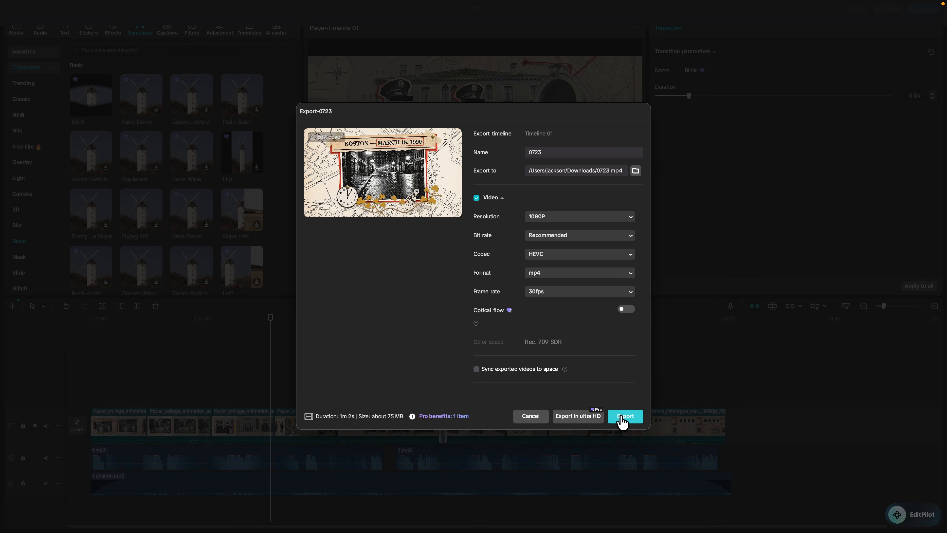